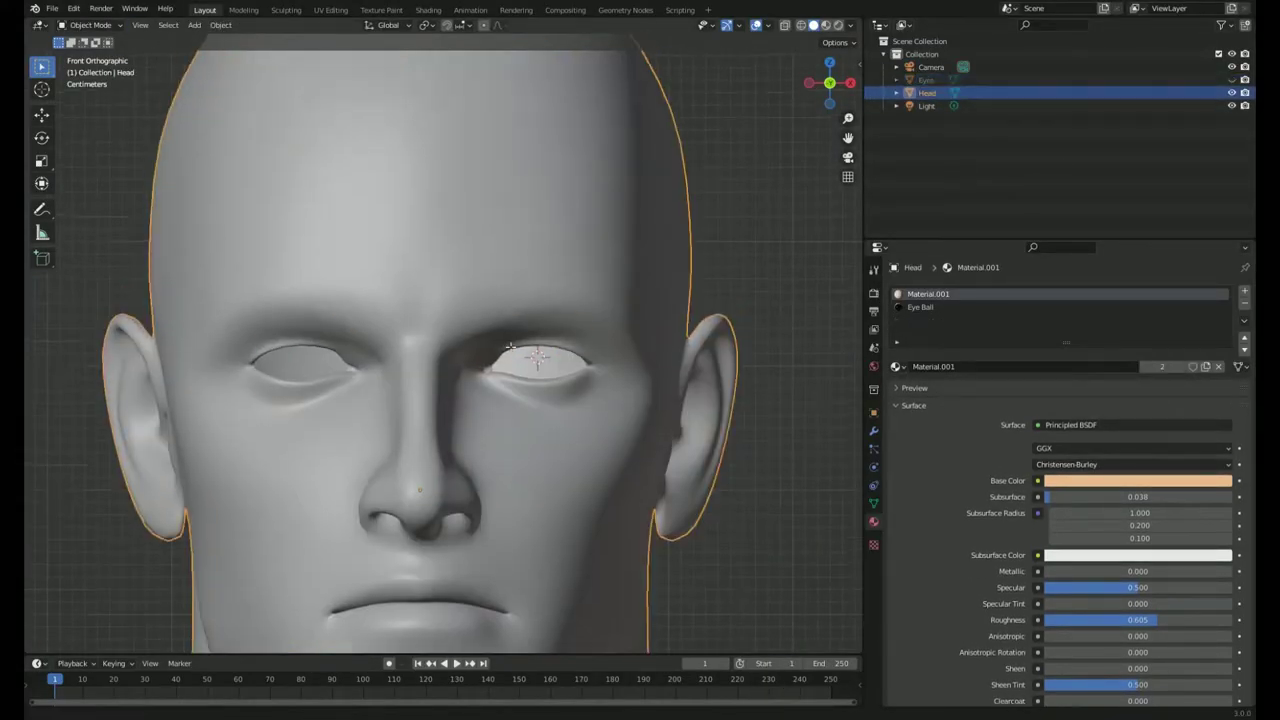
In Edit Mode, circle-select the brow-ridge vertices from side orthographic X-ray view.
key(Tab)
scroll(510, 347, up, 5)
scroll(699, 369, down, 5)
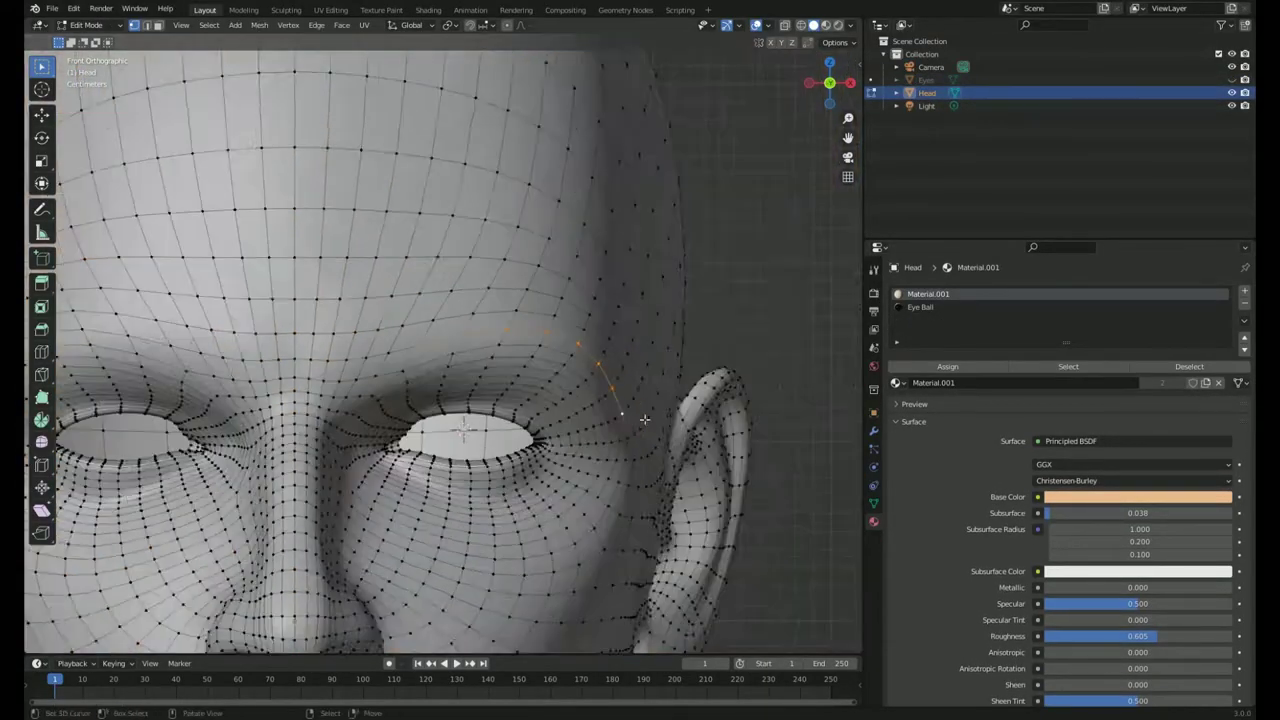
scroll(699, 369, down, 3)
key(KP_3)
key(alt+z)
key(c)
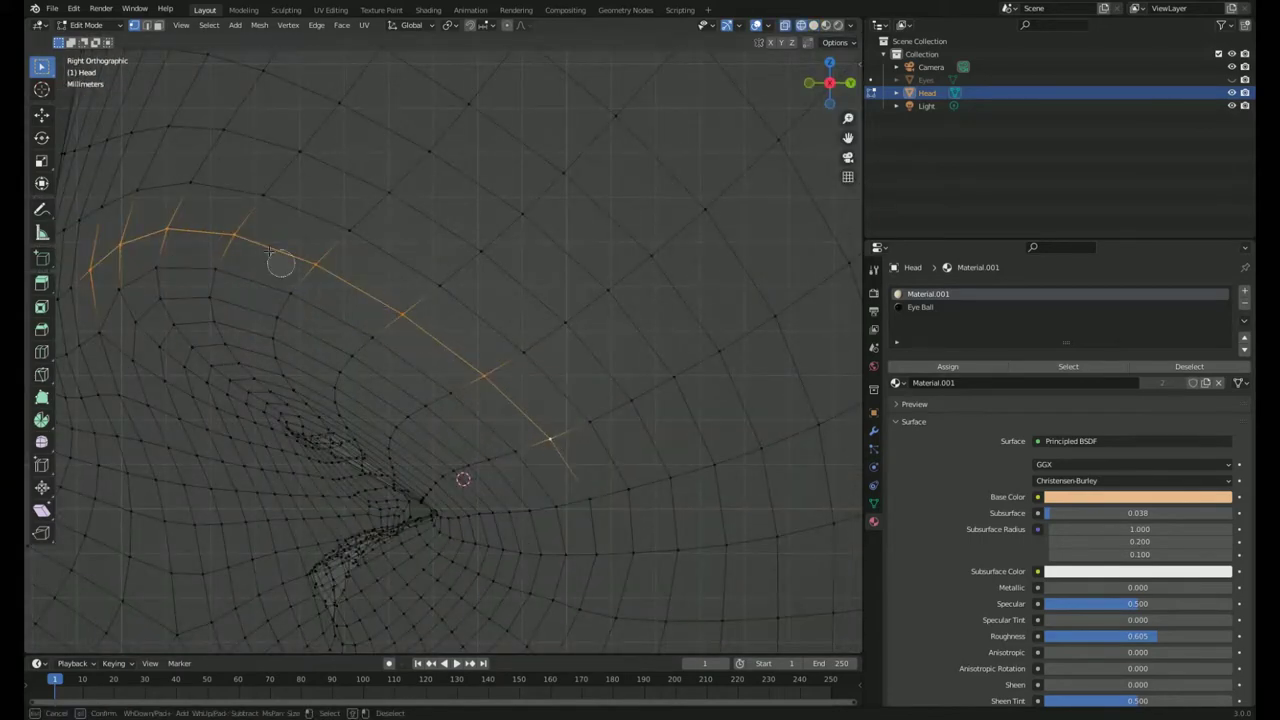
shift+middle_drag(268, 250, 618, 342)
key(Escape)
key(alt+z)
middle_drag(444, 261, 700, 420)
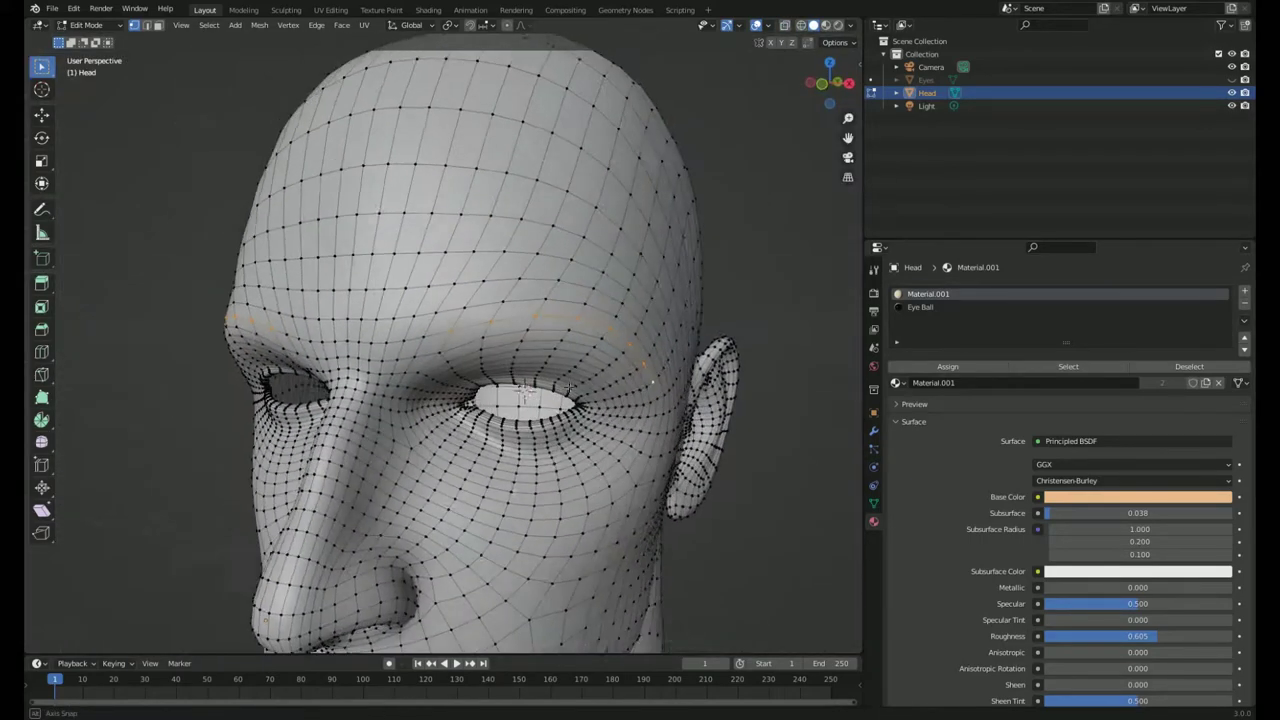
Add a vertex group named Group and assign the brow vertices to it.
click(873, 503)
click(1239, 331)
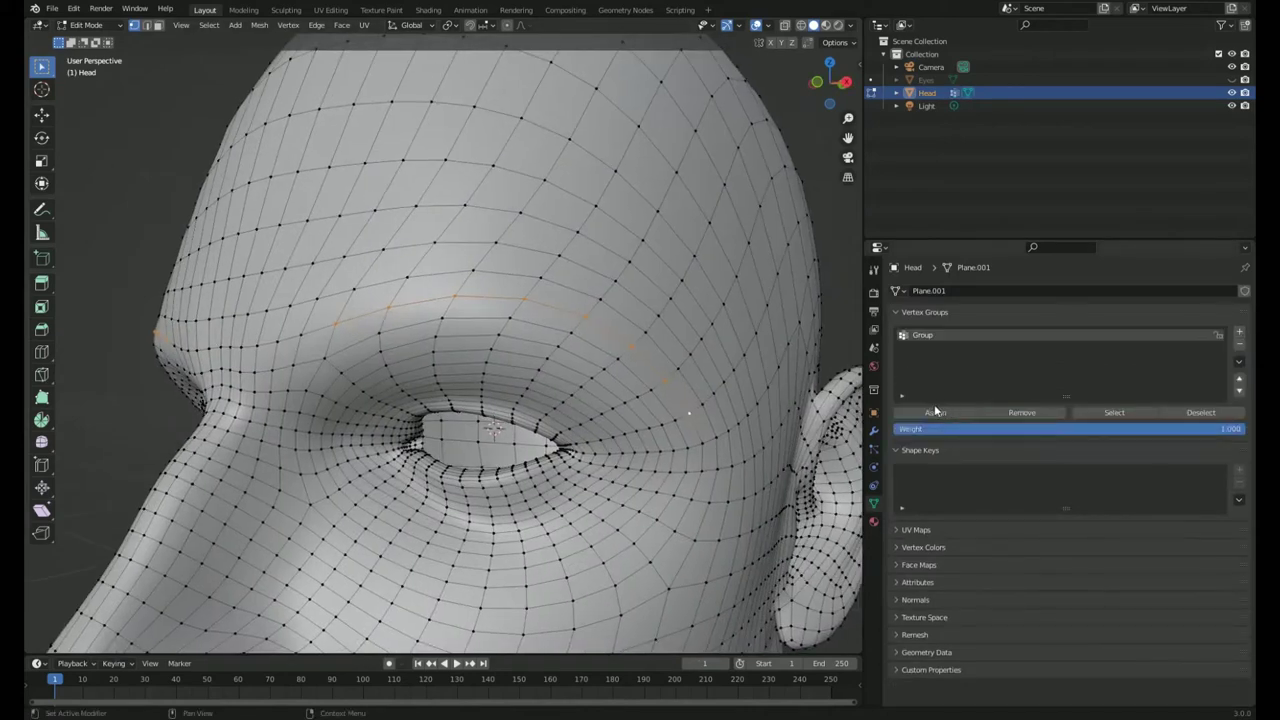
key(Tab)
click(873, 449)
Add a Hair particle system with density limited to Group and 1.45 m hair length.
click(1244, 290)
click(1159, 362)
click(924, 621)
click(1130, 641)
click(1060, 504)
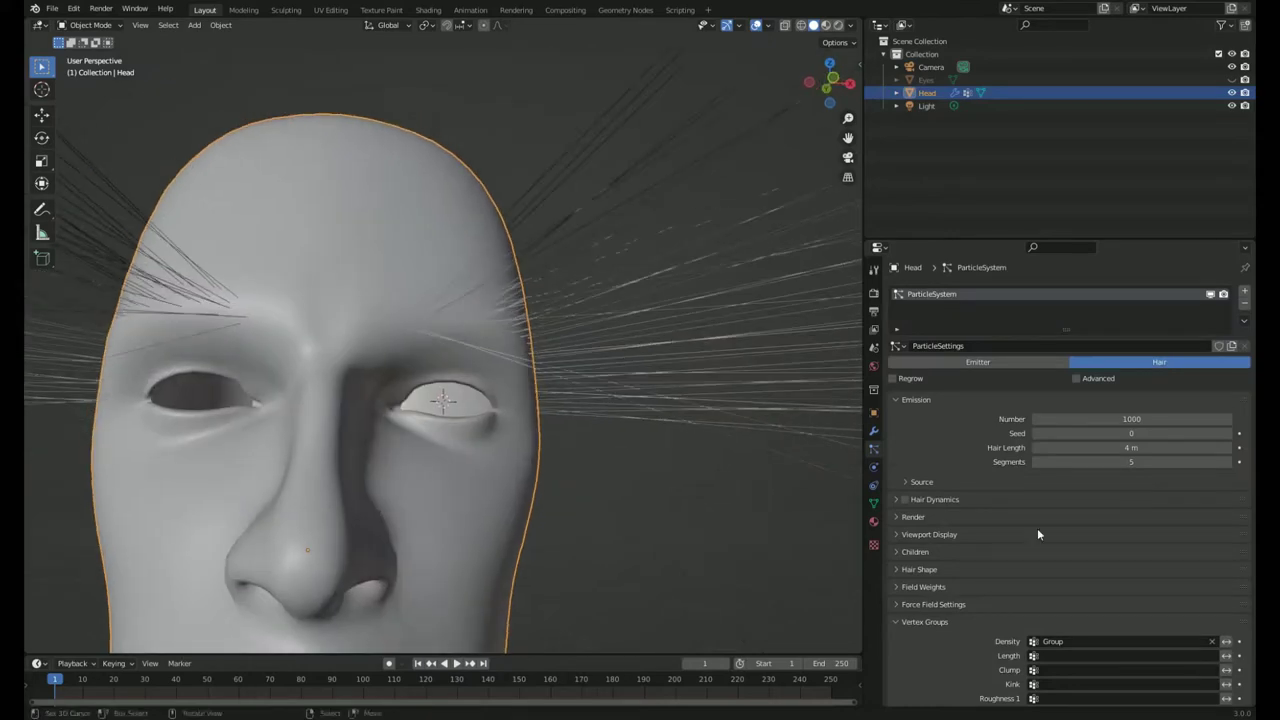
scroll(1038, 535, down, 1)
drag(1131, 421, 1080, 421)
click(915, 526)
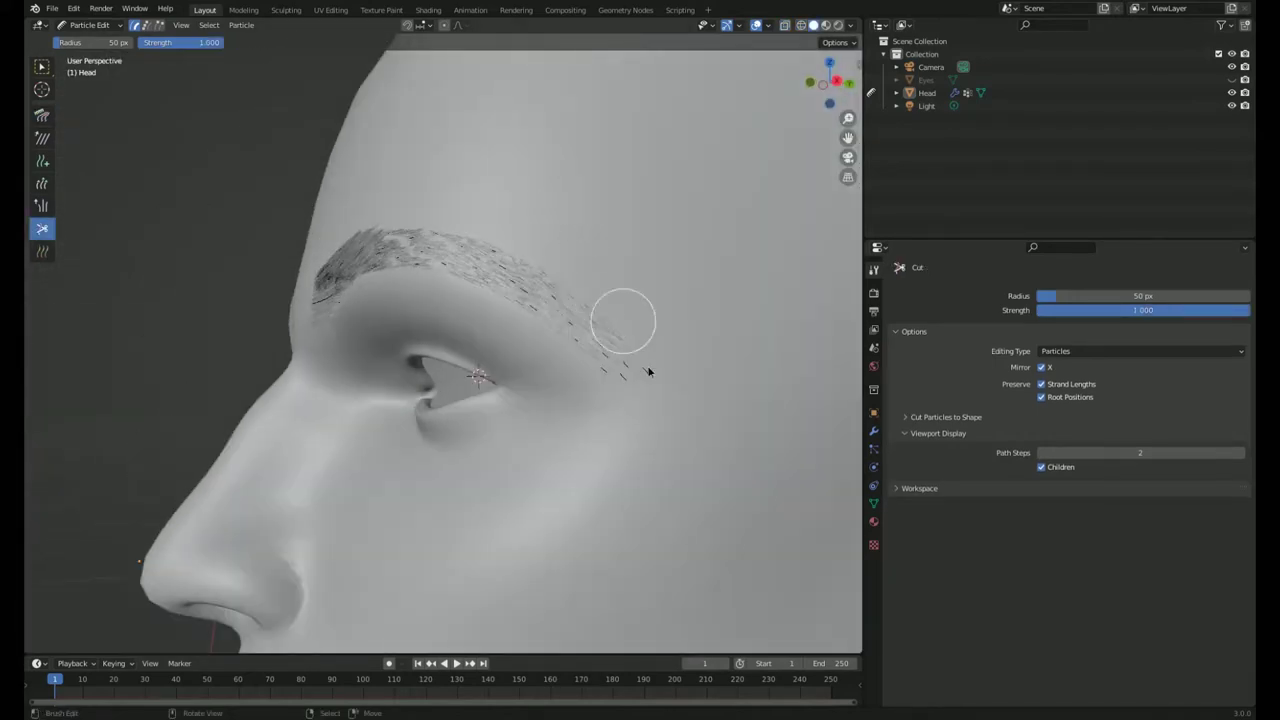
Orbit to the right side of the face while shaping the eyebrow hairs.
middle_drag(513, 342, 280, 415)
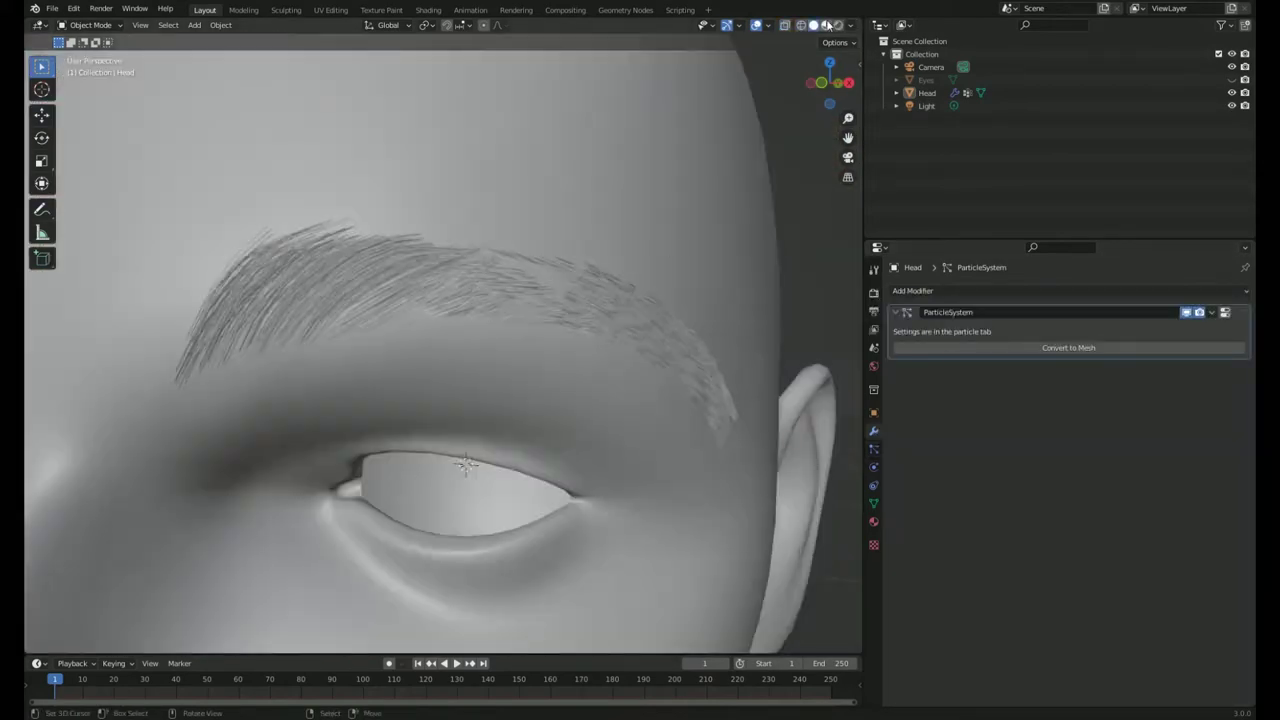
Preview in Rendered shading and set the eyebrow hair Diameter Root to 0.1 m.
click(825, 25)
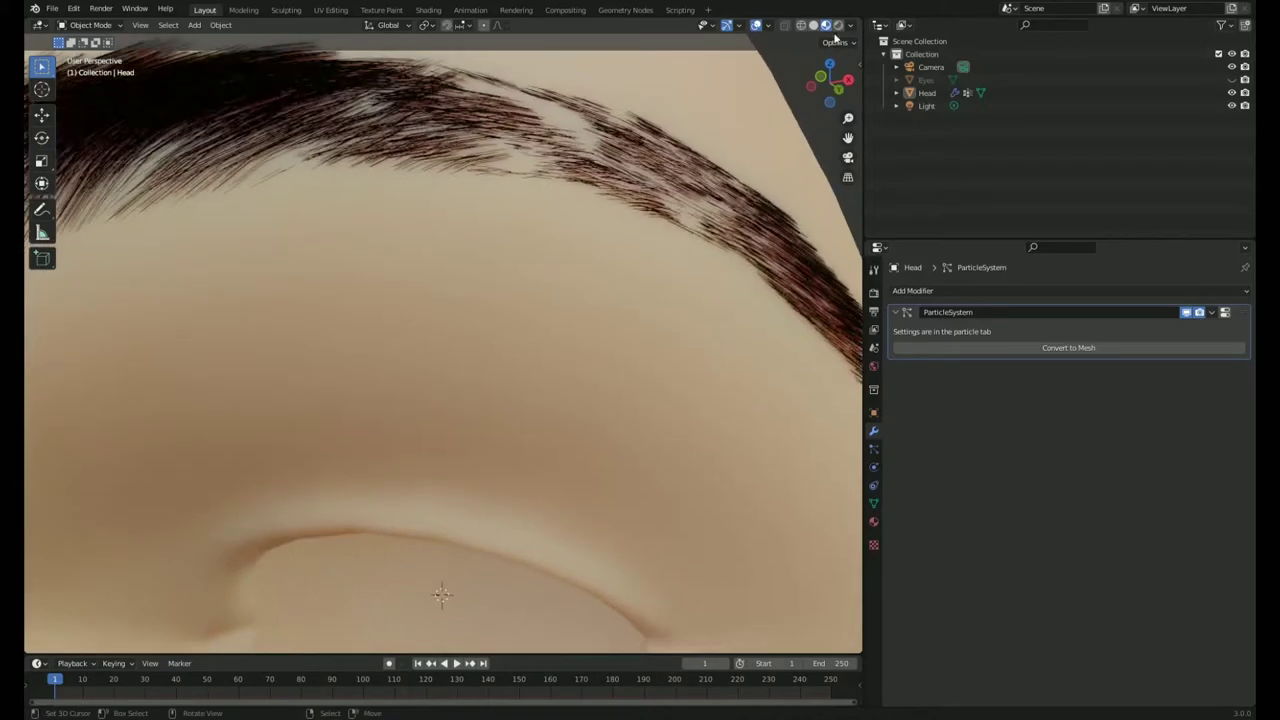
click(838, 25)
click(873, 448)
click(873, 467)
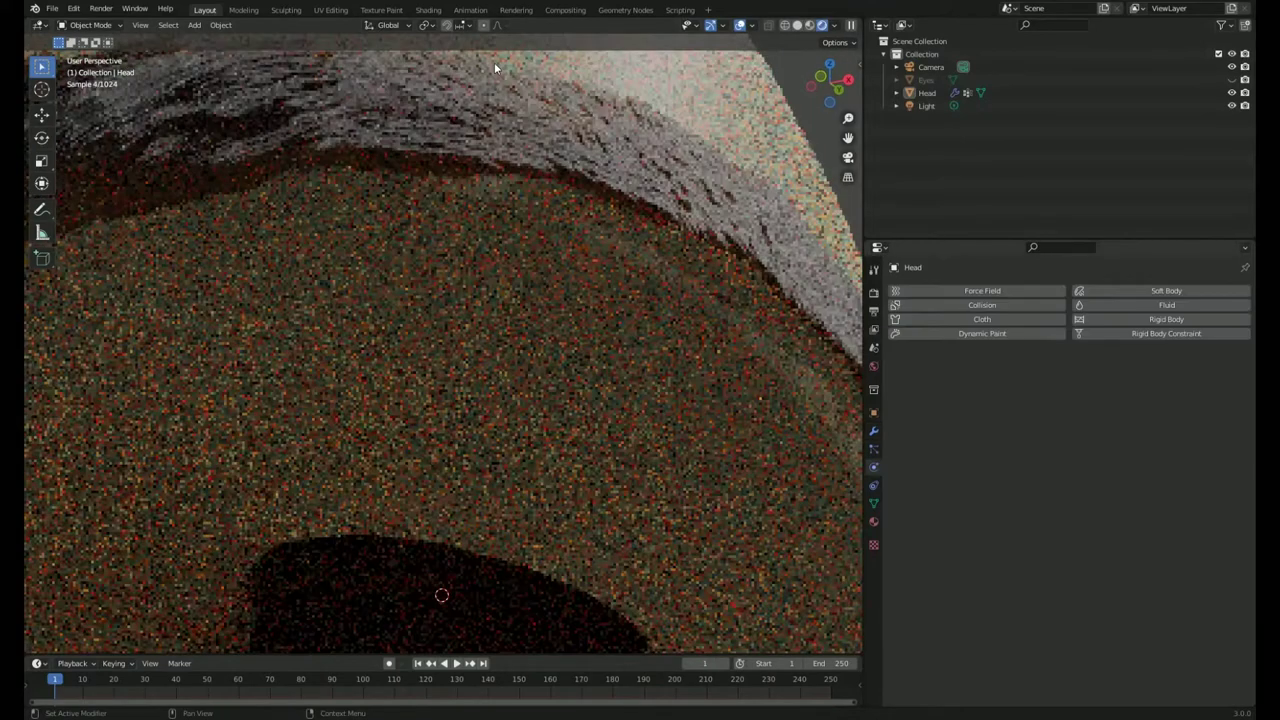
click(873, 449)
scroll(1052, 570, down, 5)
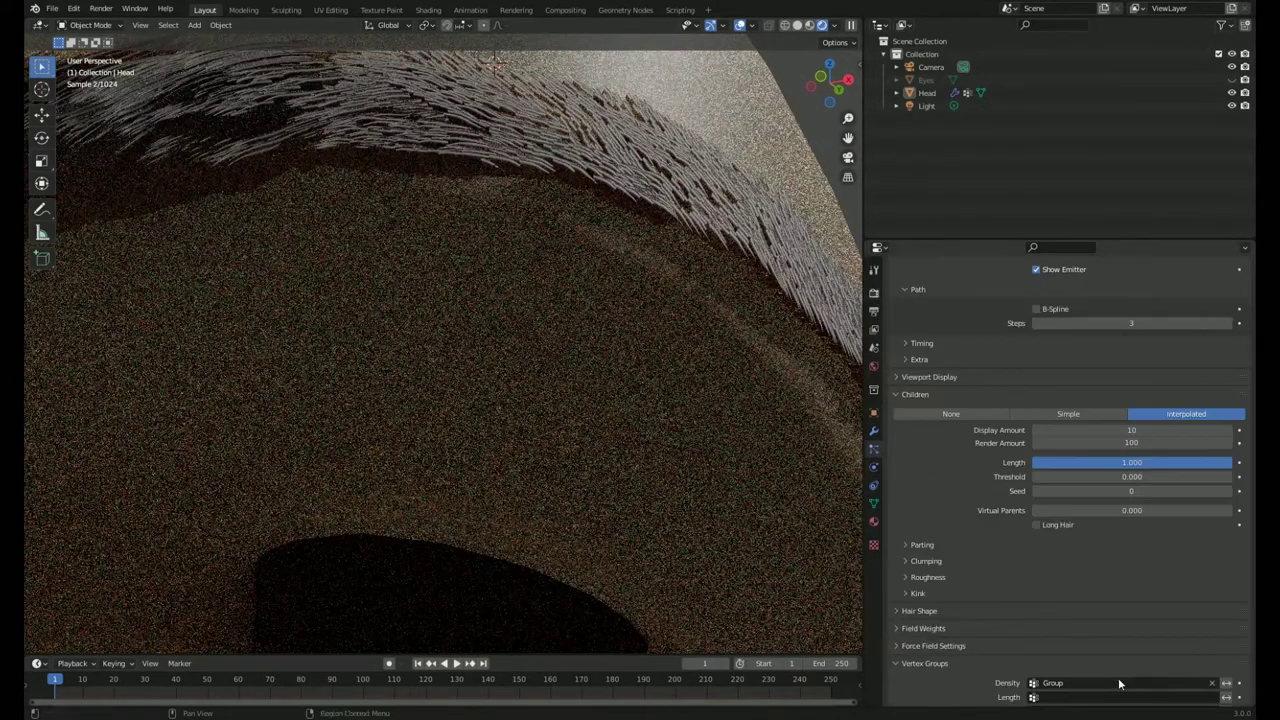
scroll(1118, 677, down, 2)
scroll(928, 627, down, 1)
click(919, 558)
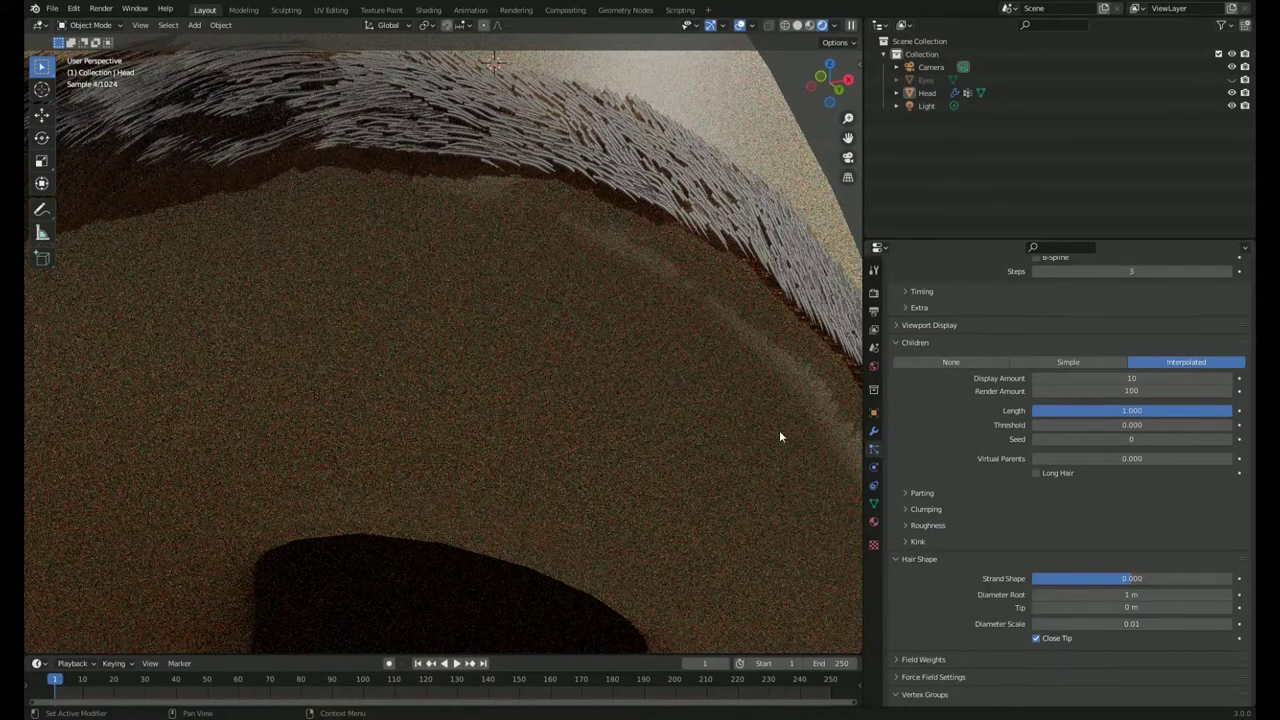
Re-render to check the thinner brown hair and mark a render region around the brow.
click(797, 25)
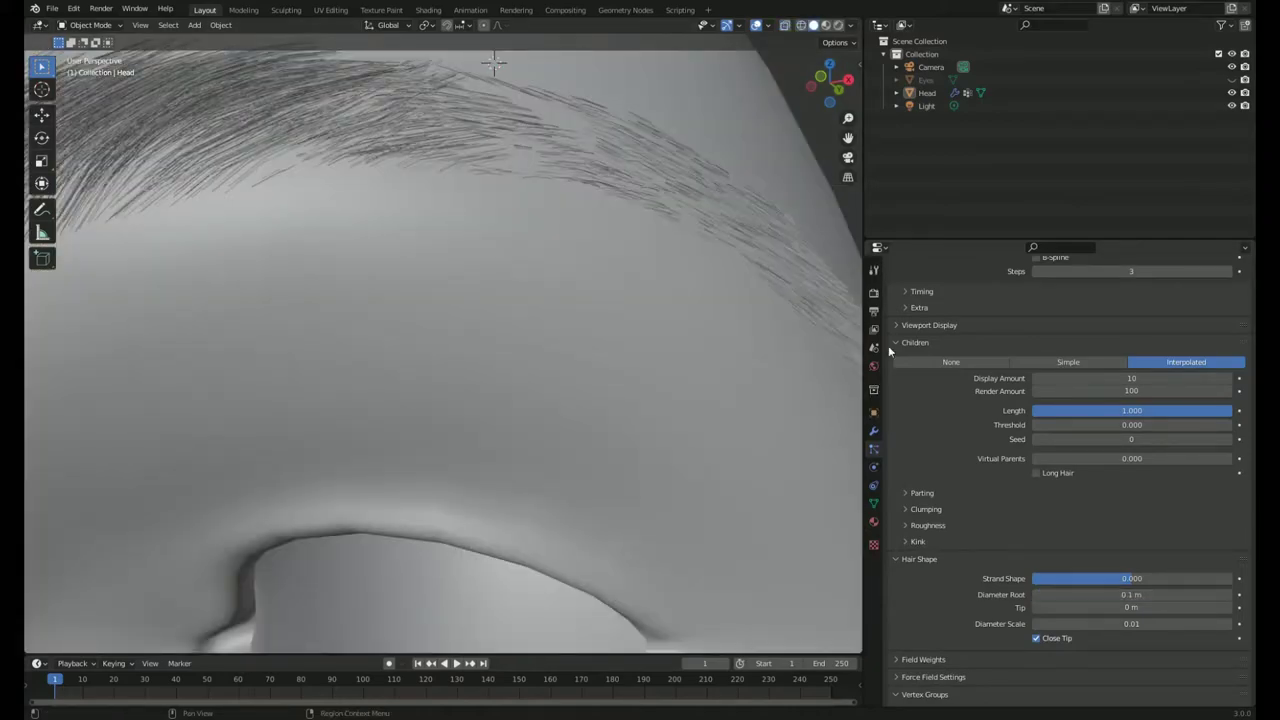
click(838, 25)
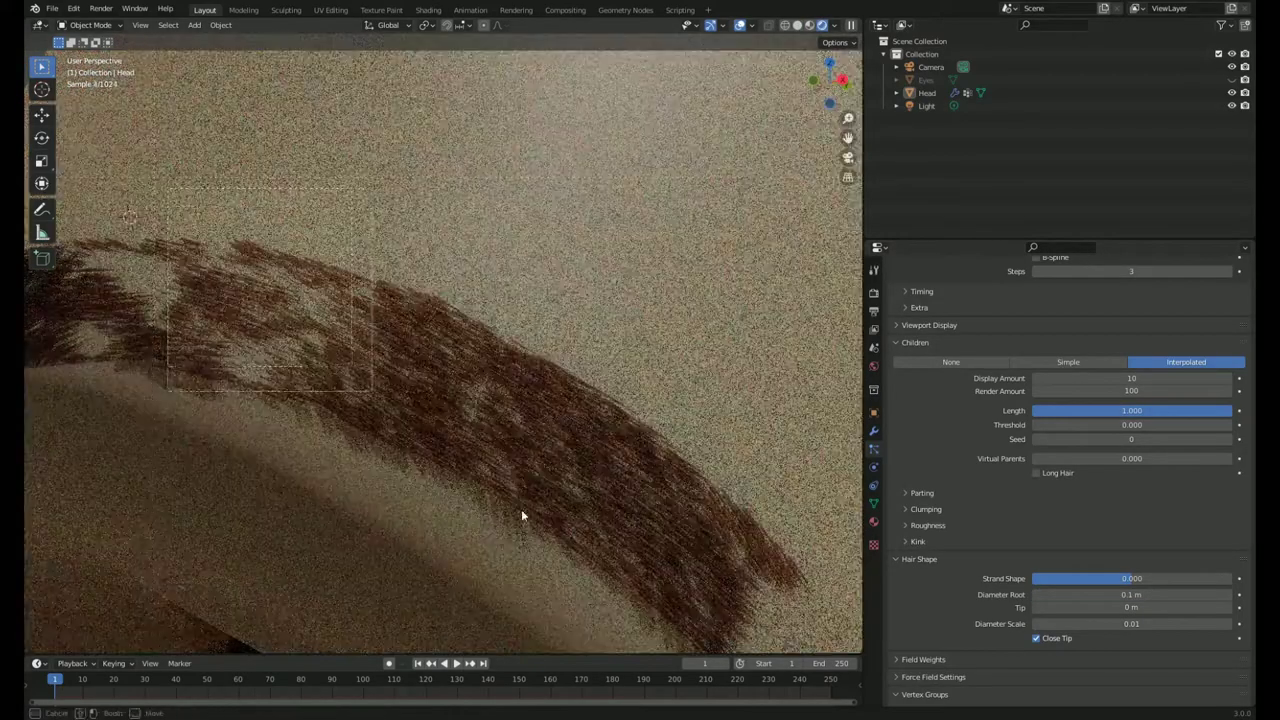
drag(522, 516, 521, 510)
click(873, 293)
scroll(678, 392, down, 3)
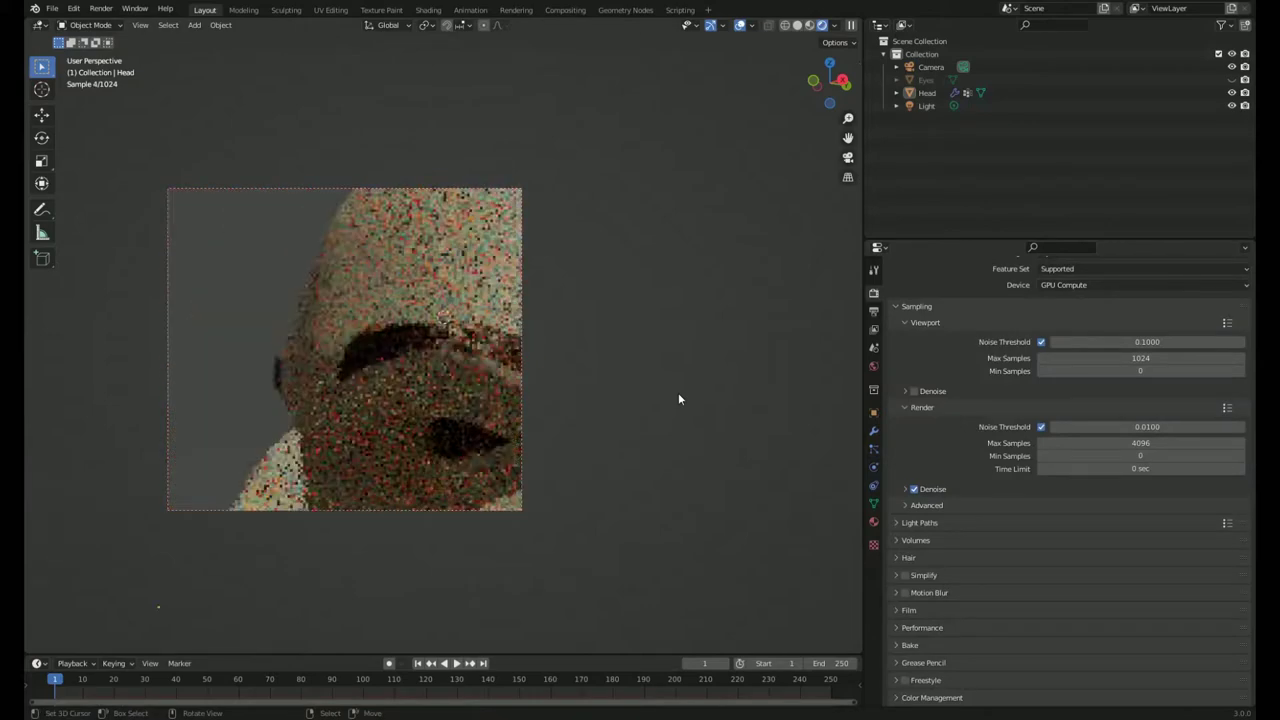
mouse_move(697, 440)
middle_down()
mouse_move(643, 391)
mouse_move(563, 414)
middle_up()
Isolate the head in right side view and circle-select the scalp faces behind the ear.
click(398, 383)
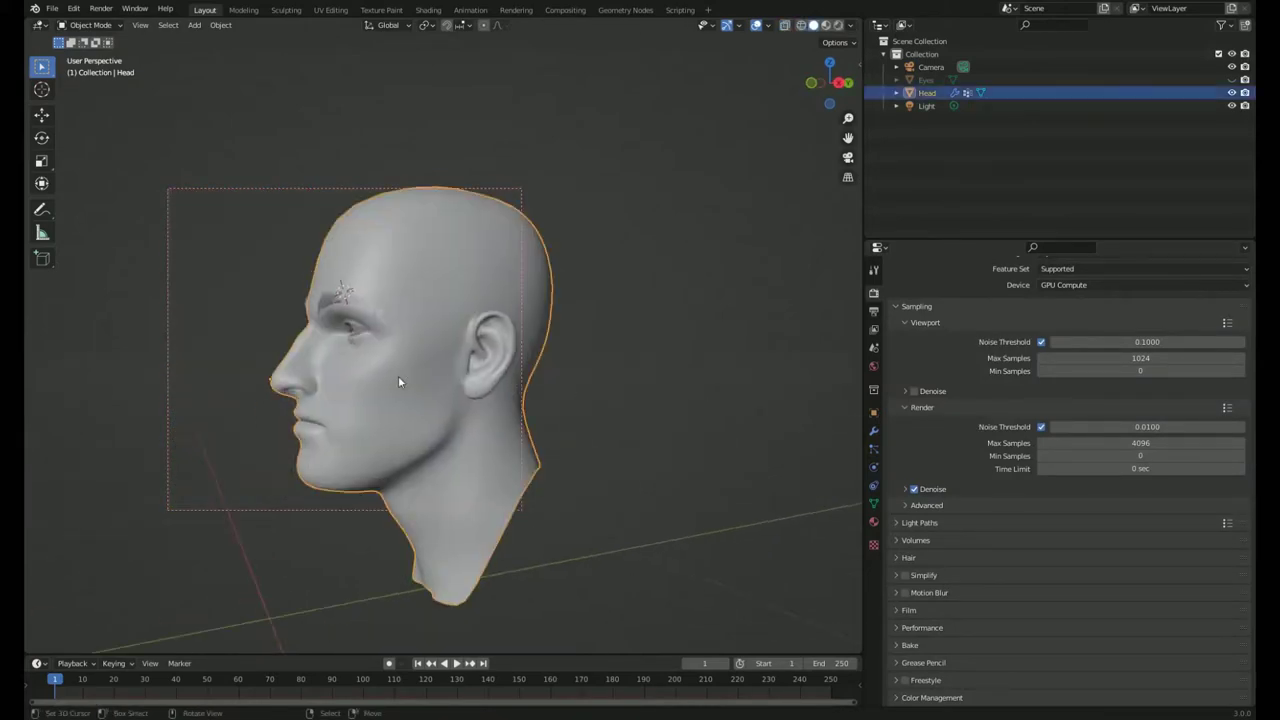
key(Tab)
key(KP_Divide)
key(KP_3)
key(c)
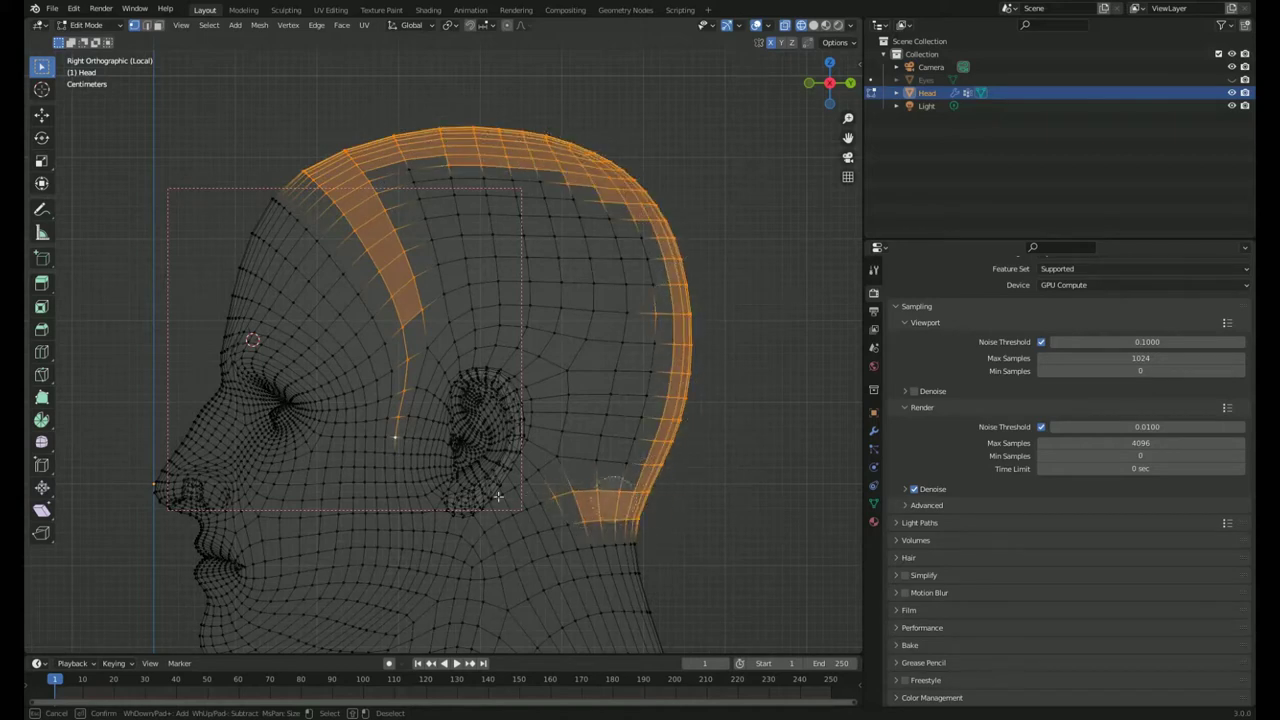
drag(578, 343, 657, 380)
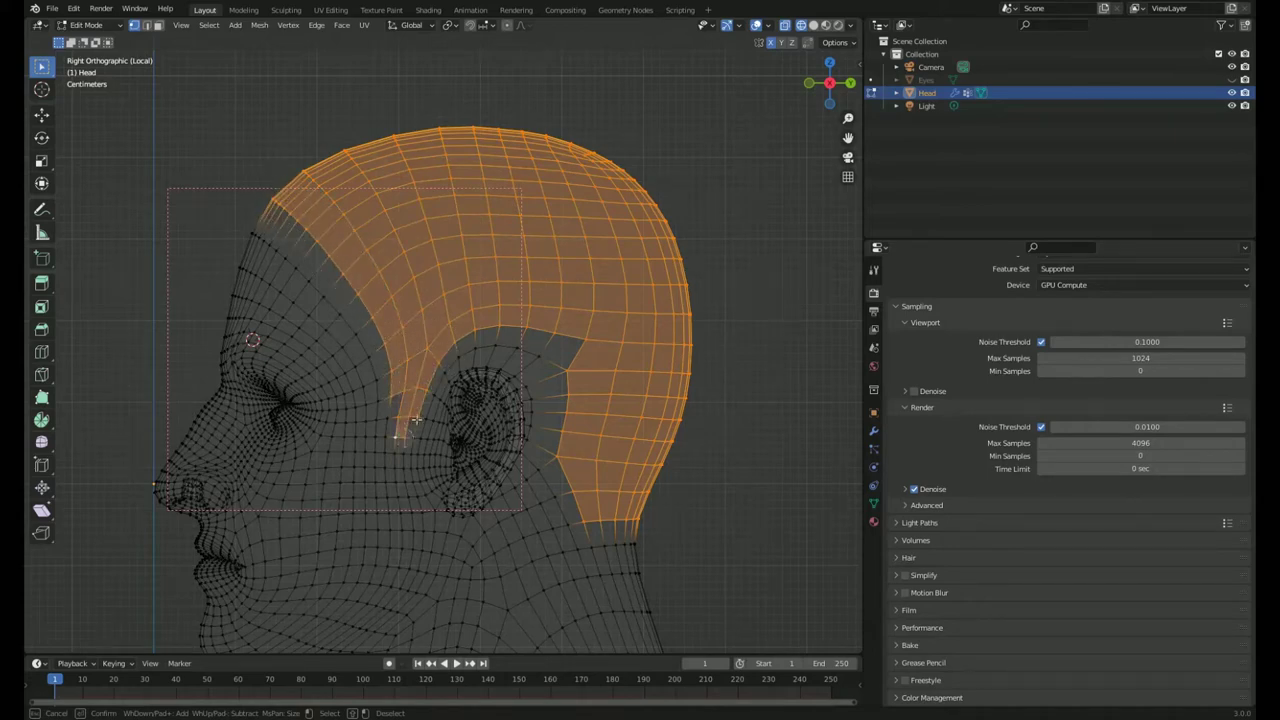
click(640, 358)
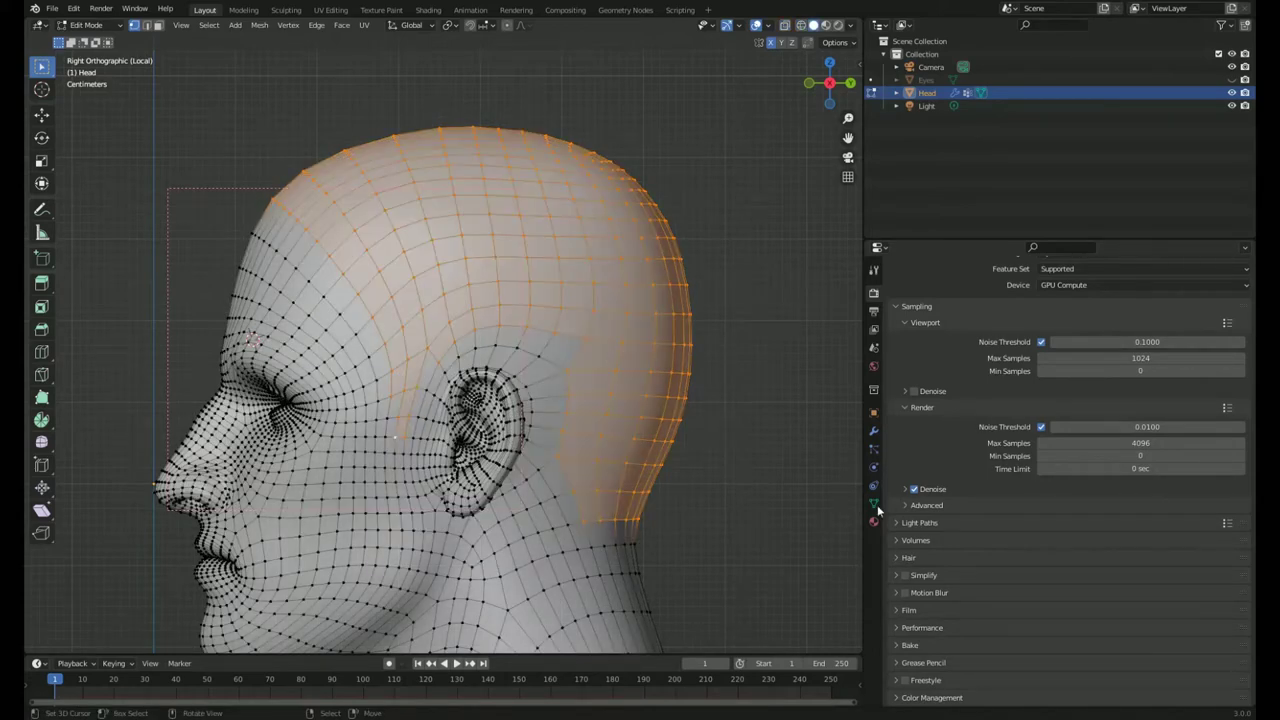
Add a new vertex group for the scalp and assign the selected faces to it.
click(874, 447)
click(1238, 325)
click(1152, 355)
scroll(1005, 632, down, 5)
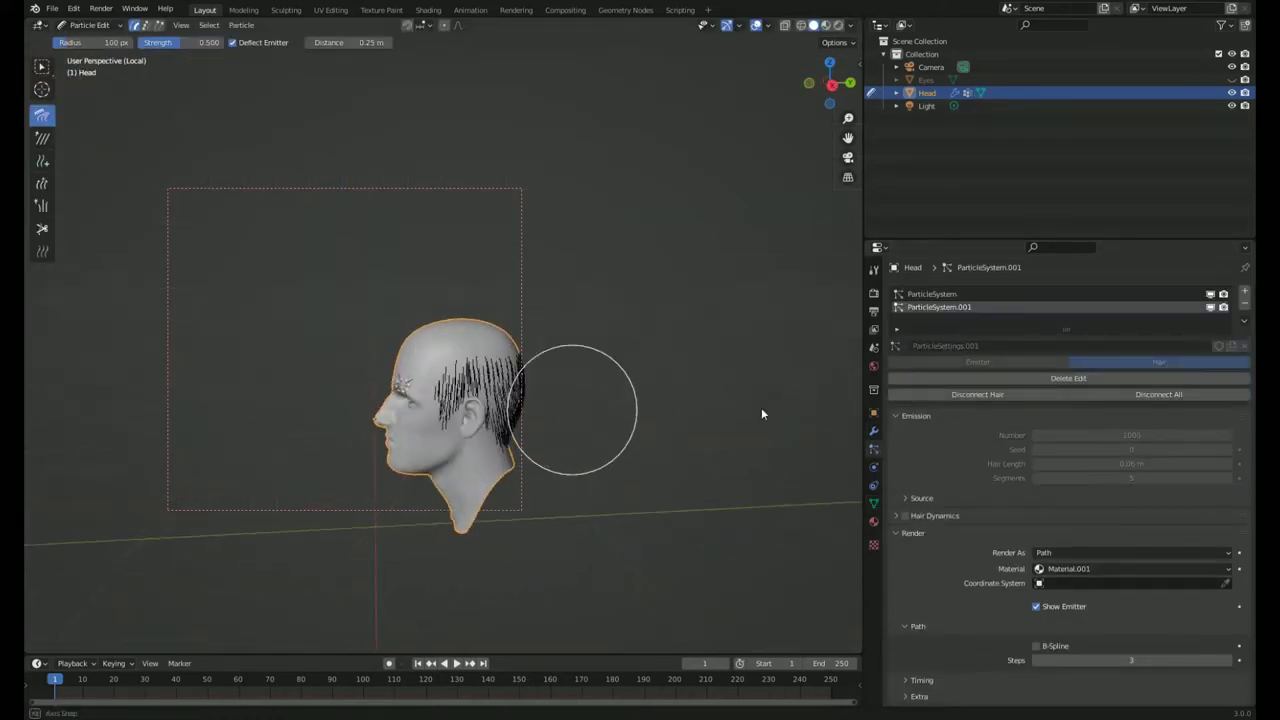
Give the side hair Interpolated children and a 0.2 m root diameter.
click(838, 25)
scroll(1060, 450, down, 3)
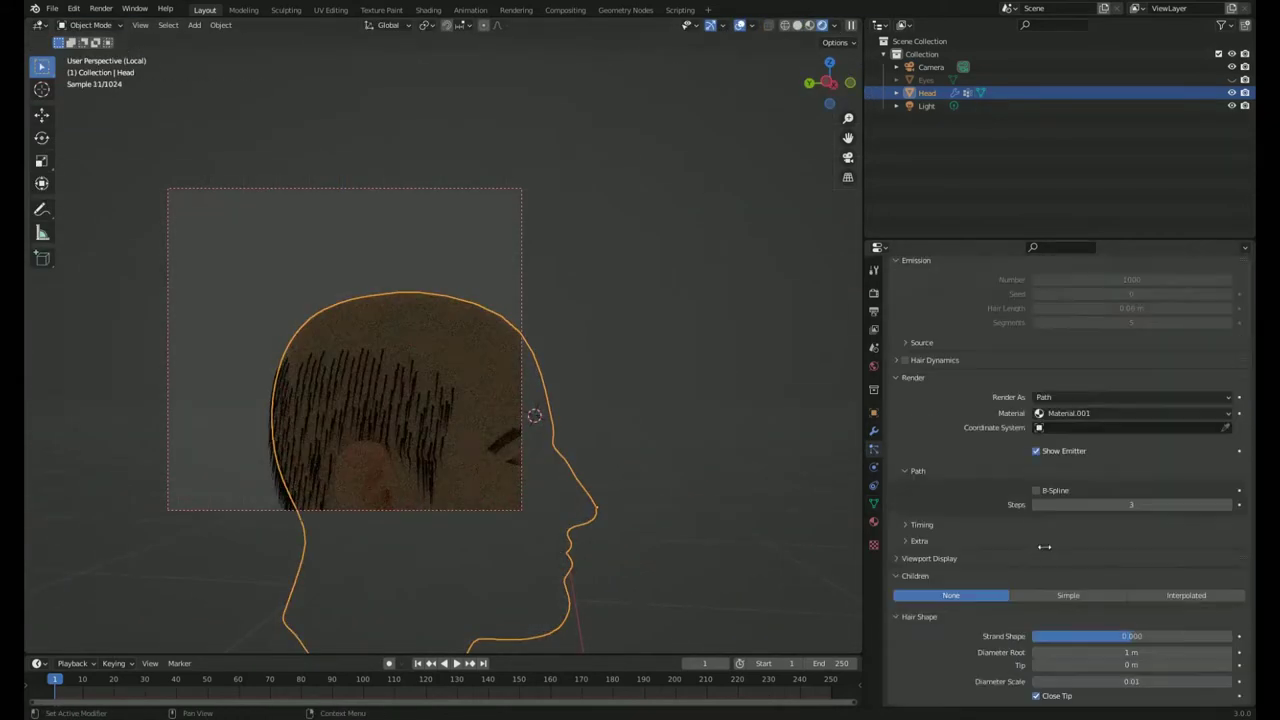
scroll(1060, 450, down, 4)
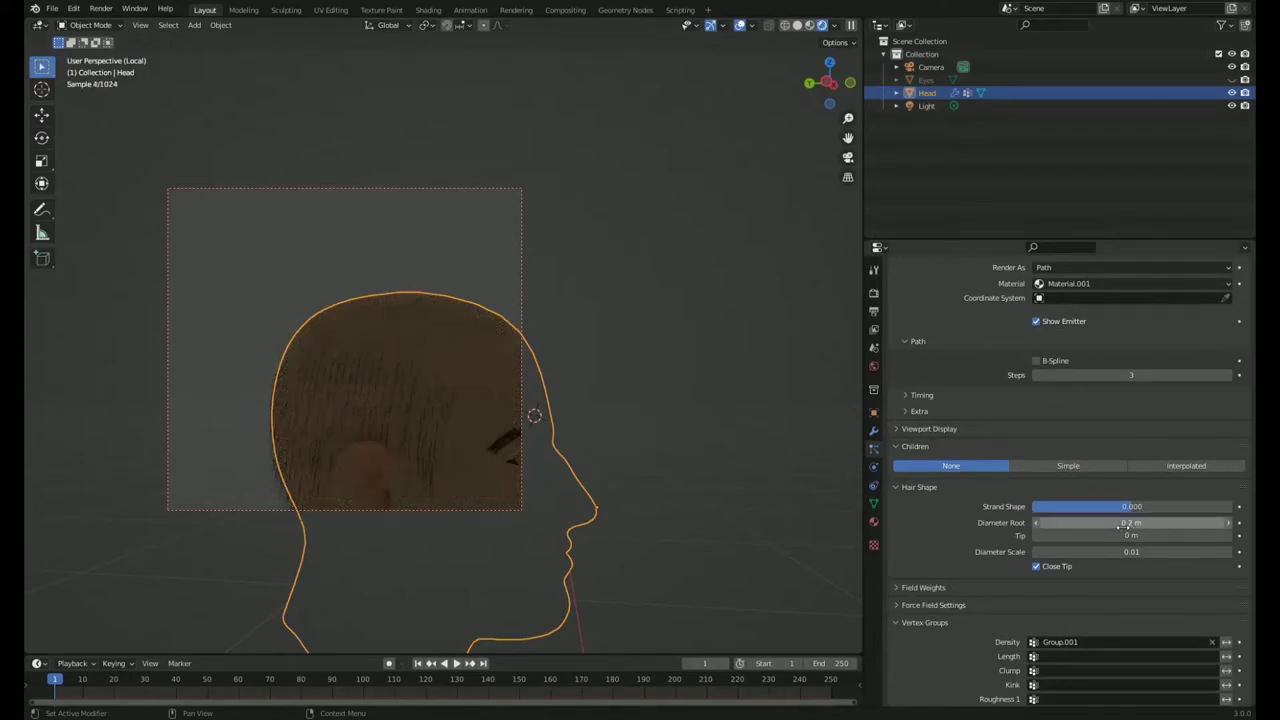
click(1186, 465)
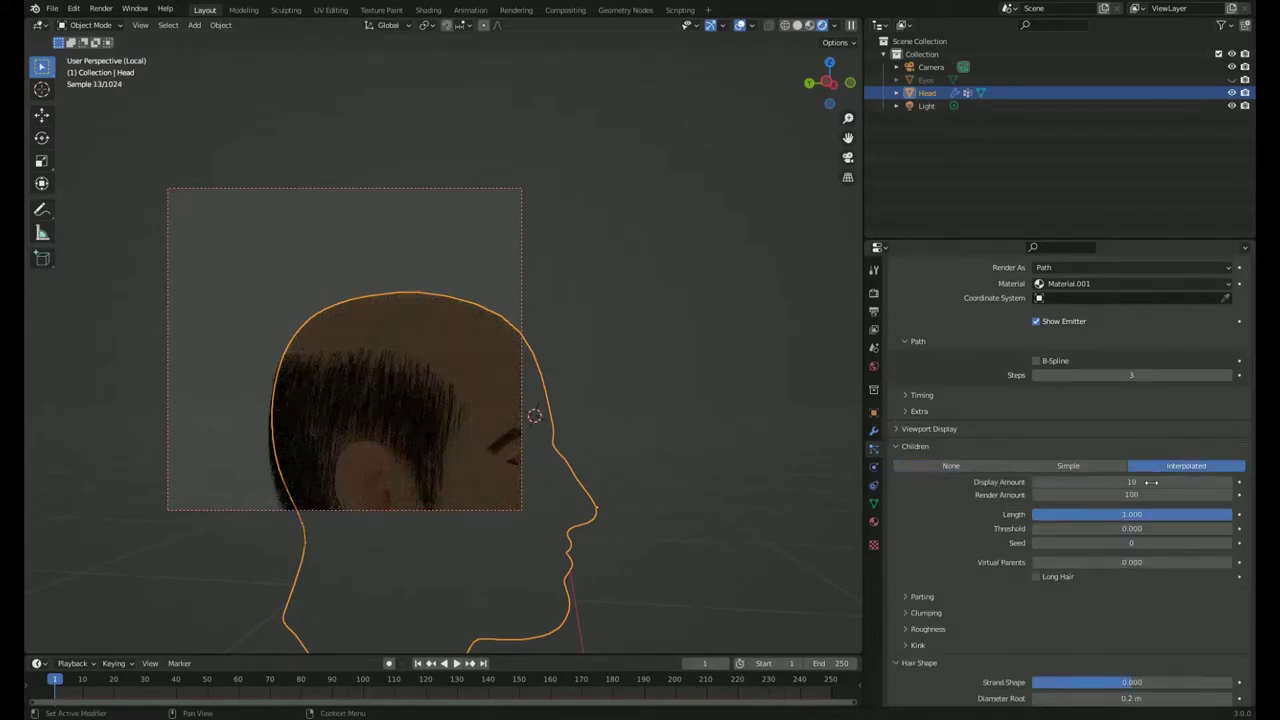
scroll(472, 490, up, 3)
scroll(472, 490, up, 2)
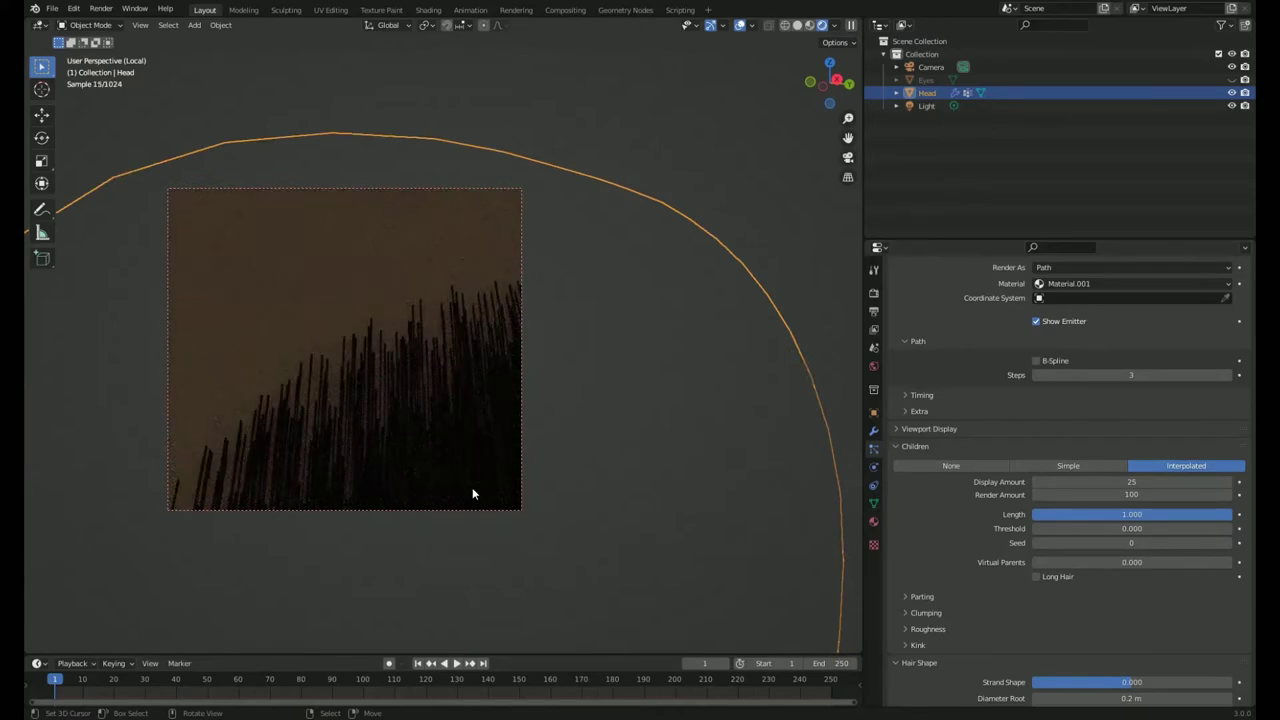
scroll(472, 486, down, 4)
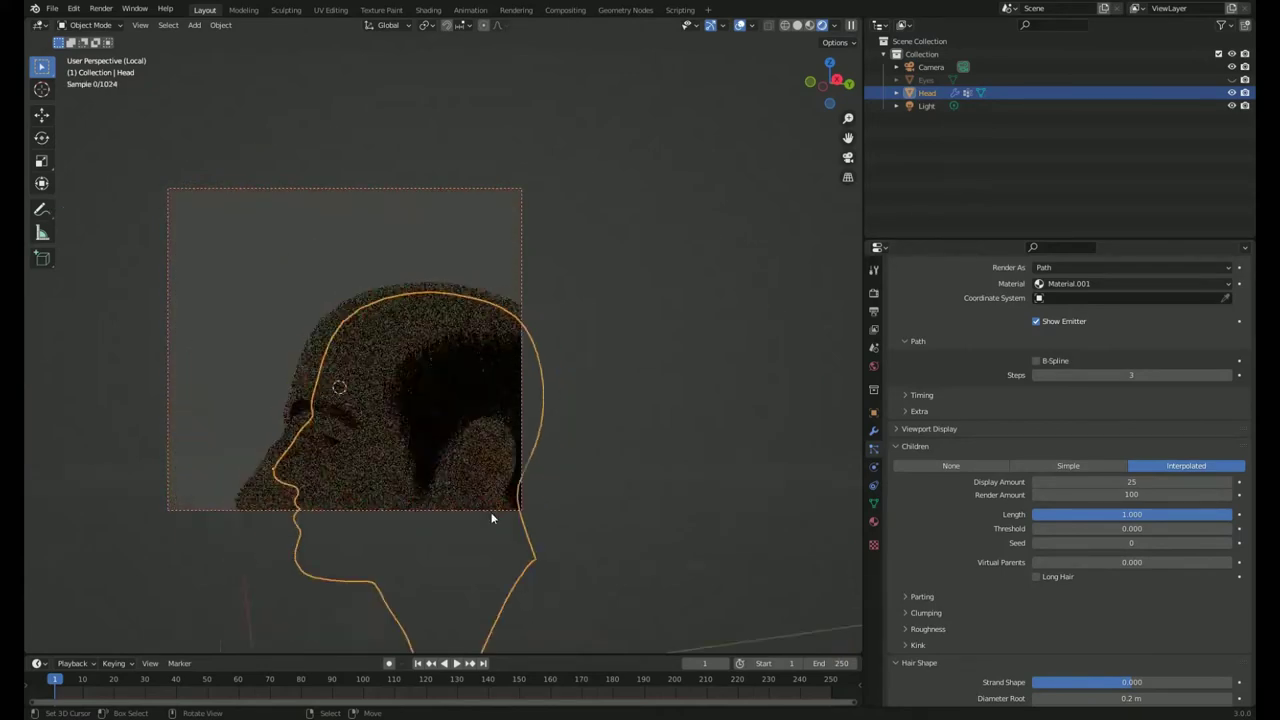
click(797, 25)
Add a third hair system limited to Group.002 with 0.15 m hair length.
scroll(943, 484, up, 8)
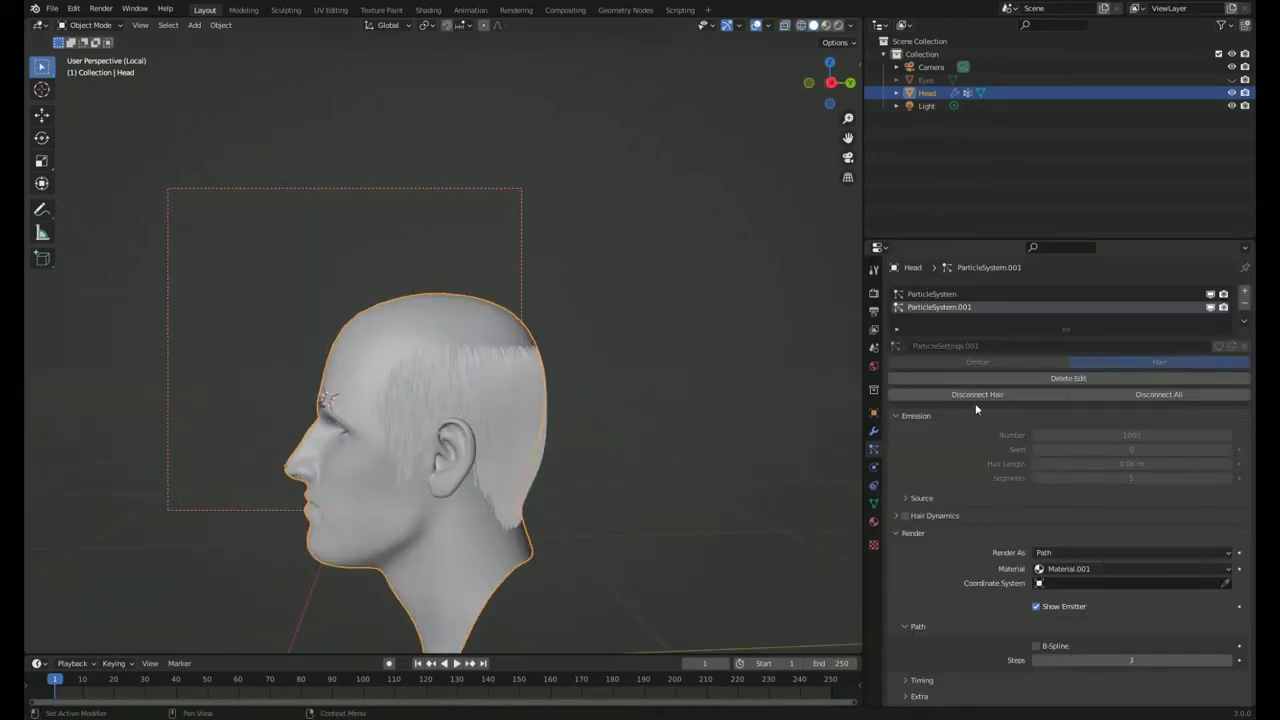
click(1240, 290)
click(1142, 363)
scroll(1118, 505, down, 8)
click(1125, 559)
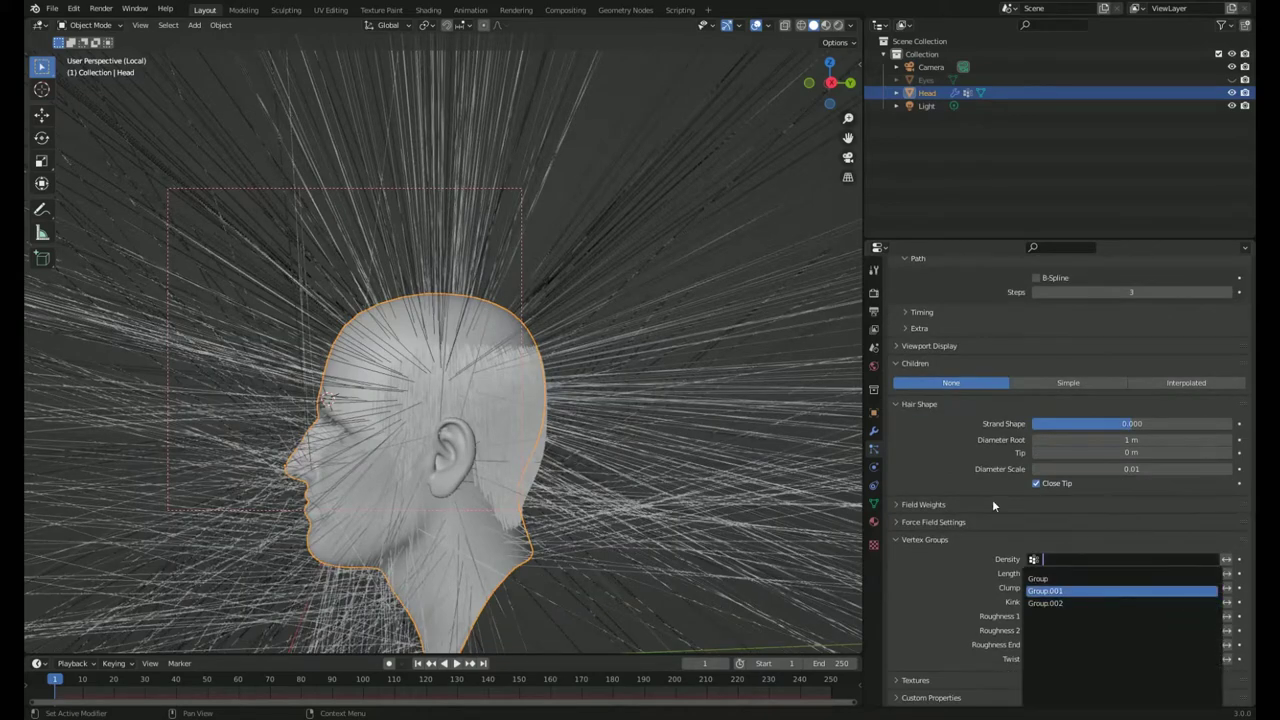
click(1065, 592)
mouse_move(560, 300)
middle_down()
mouse_move(337, 297)
mouse_move(450, 300)
middle_up()
scroll(1060, 450, up, 10)
drag(1131, 447, 1040, 447)
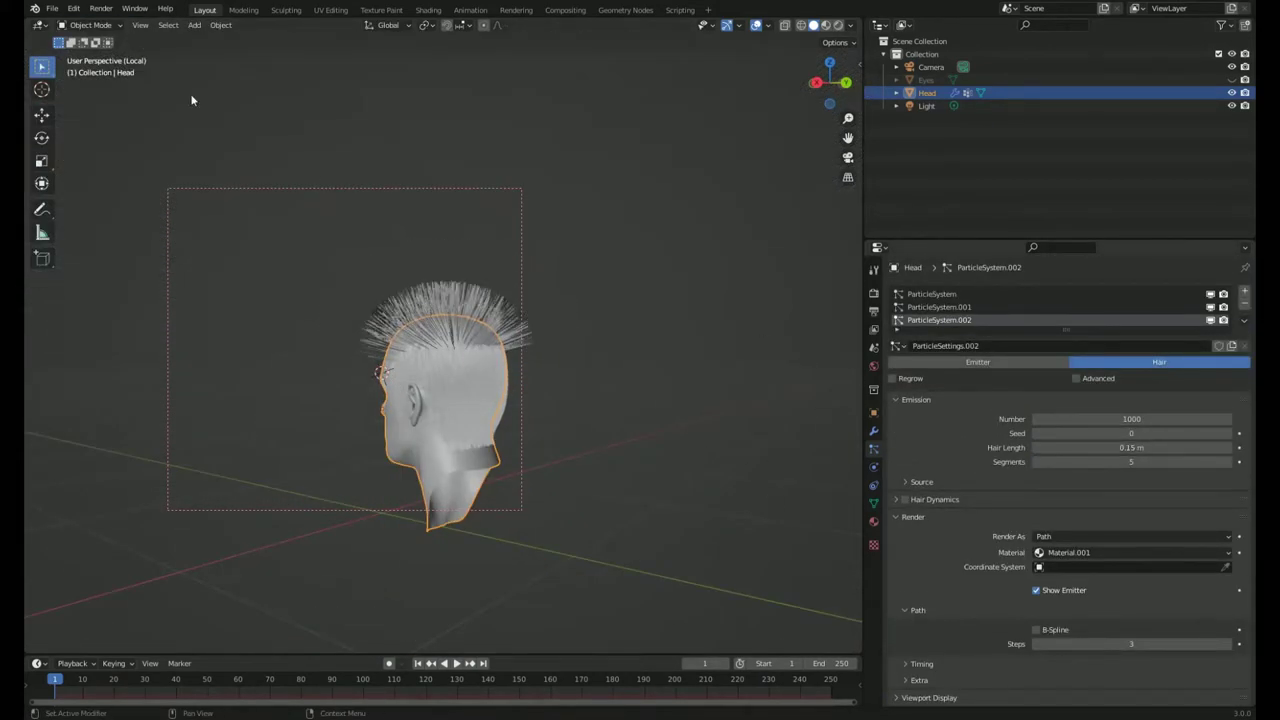
In Particle Edit front view, comb the crown hair over to one side.
key(Return)
key(KP_1)
mouse_move(463, 314)
mouse_down()
mouse_move(477, 251)
mouse_move(336, 346)
mouse_up()
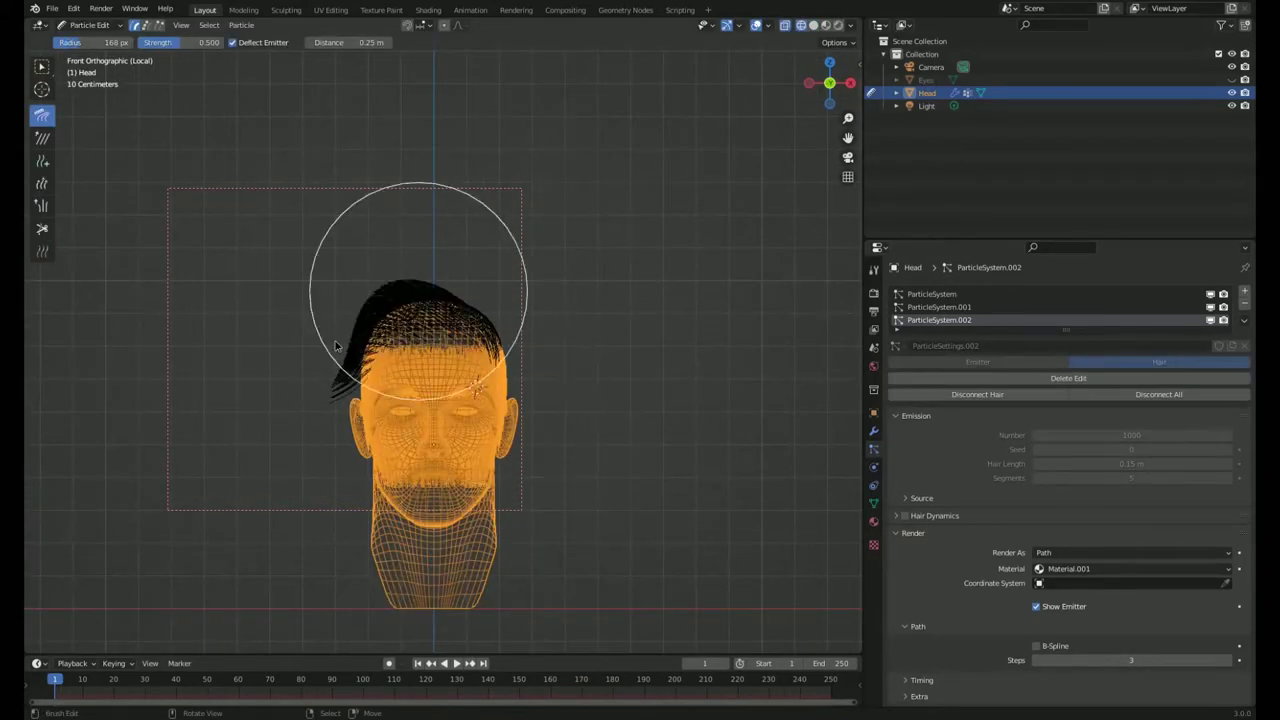
key(shift+z)
middle_drag(388, 400, 30, 218)
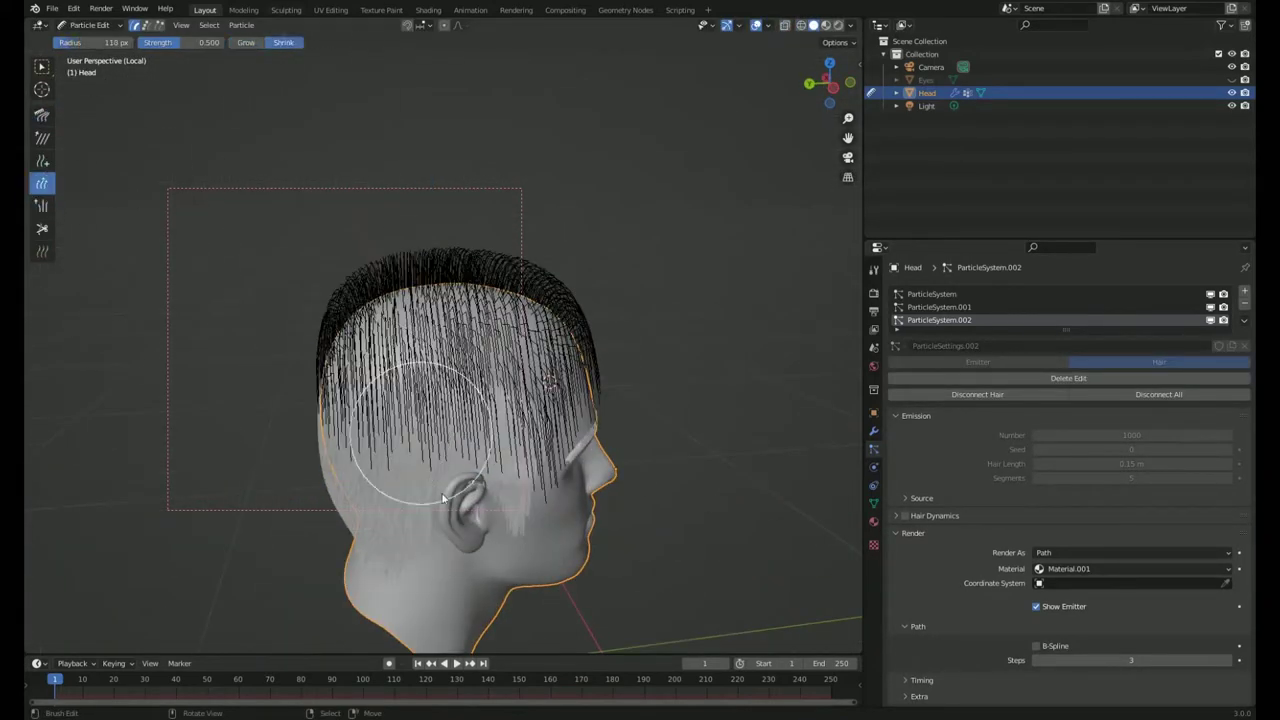
mouse_move(434, 423)
middle_down()
mouse_move(343, 443)
mouse_move(338, 182)
middle_up()
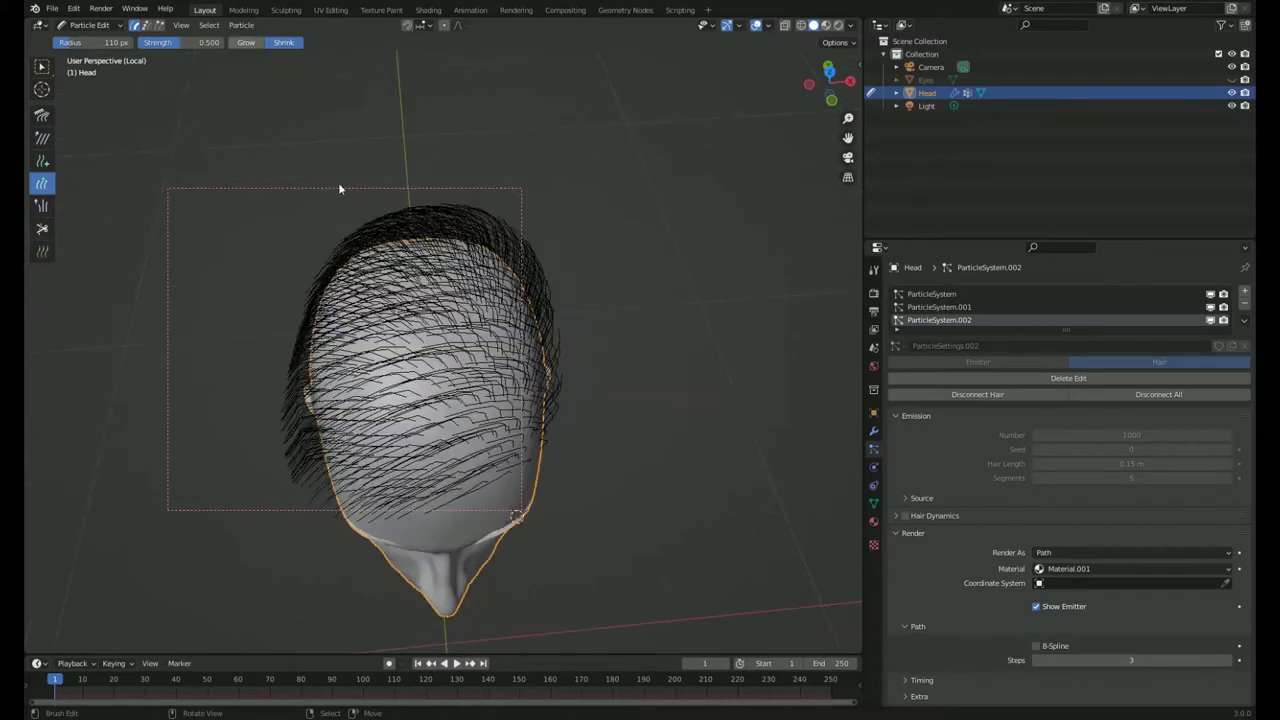
mouse_move(285, 541)
middle_down()
mouse_move(295, 408)
mouse_move(320, 371)
middle_up()
Comb the strands back over the forehead and along the hairline.
key(shift+space)
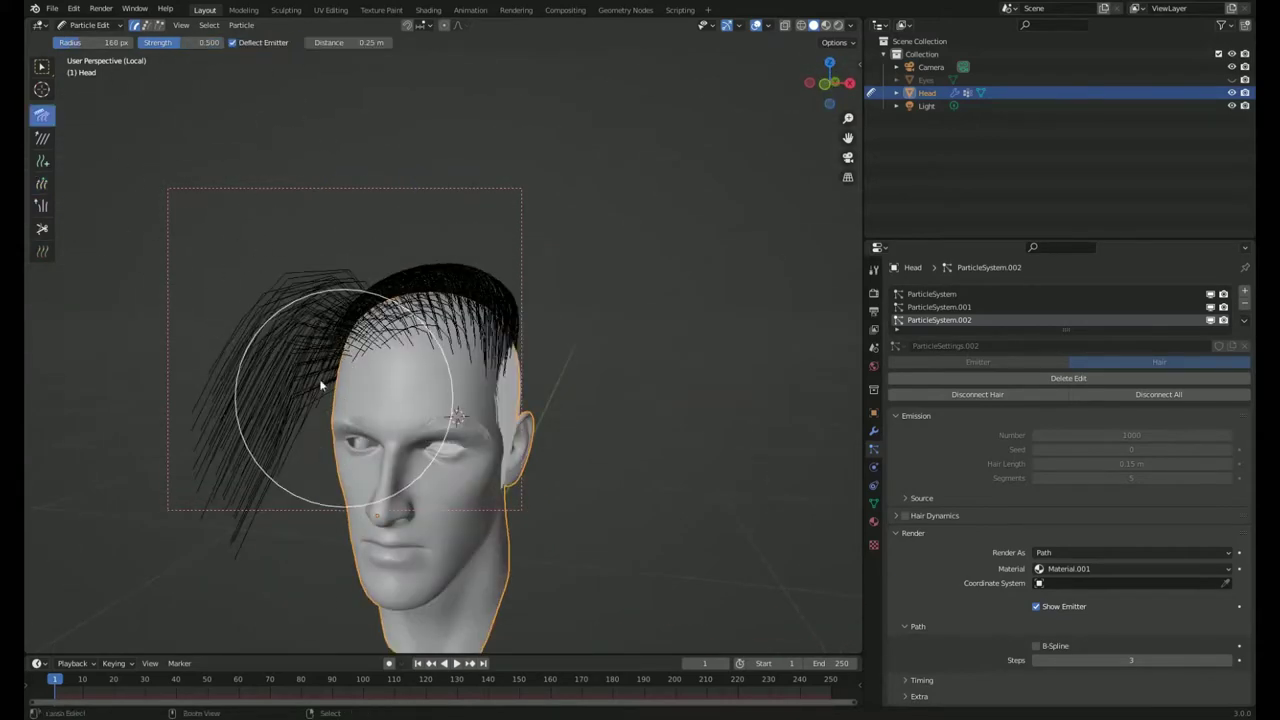
key(KP_1)
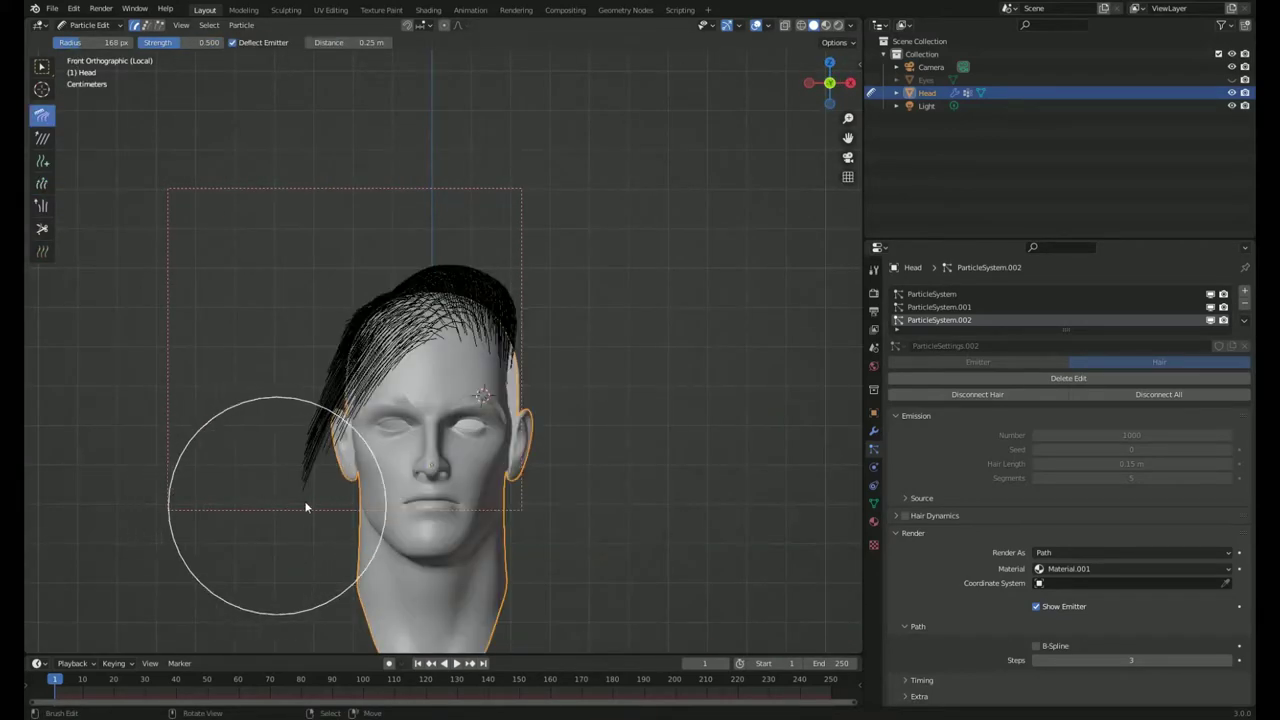
drag(268, 472, 270, 362)
mouse_move(270, 362)
middle_down()
mouse_move(423, 498)
mouse_move(457, 486)
mouse_move(404, 485)
mouse_move(300, 428)
middle_up()
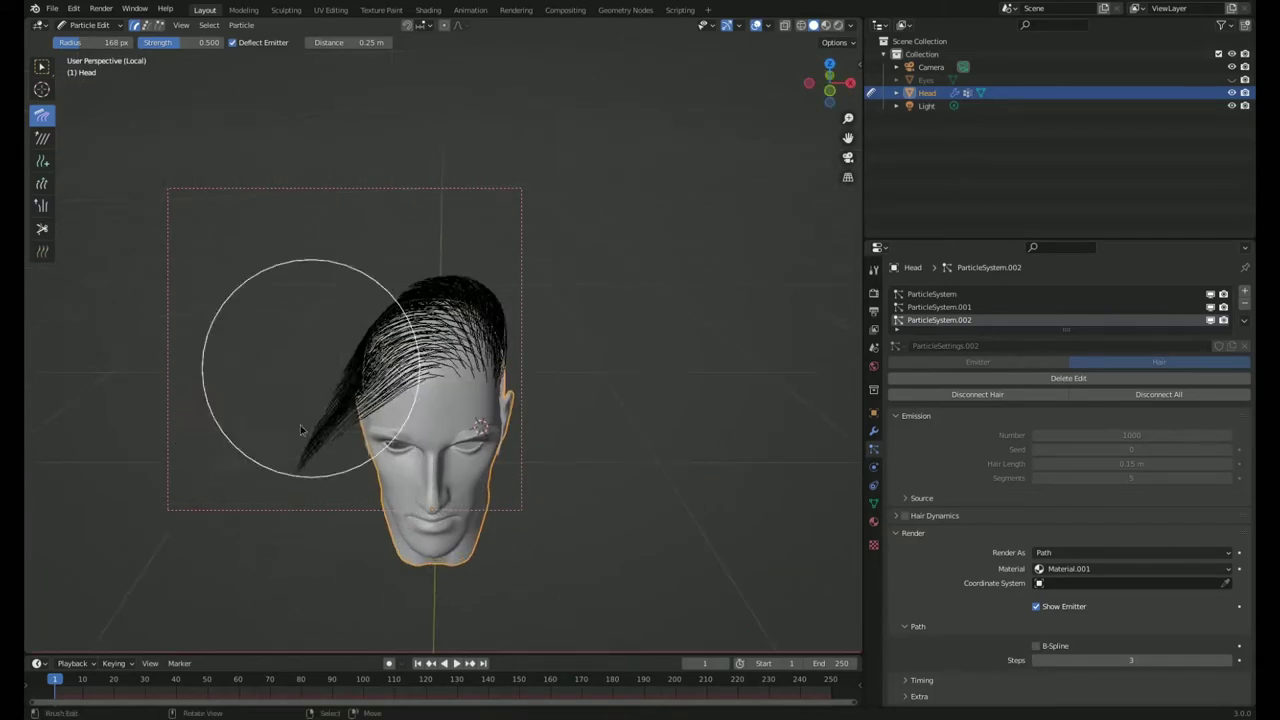
middle_drag(437, 481, 431, 286)
scroll(431, 286, up, 6)
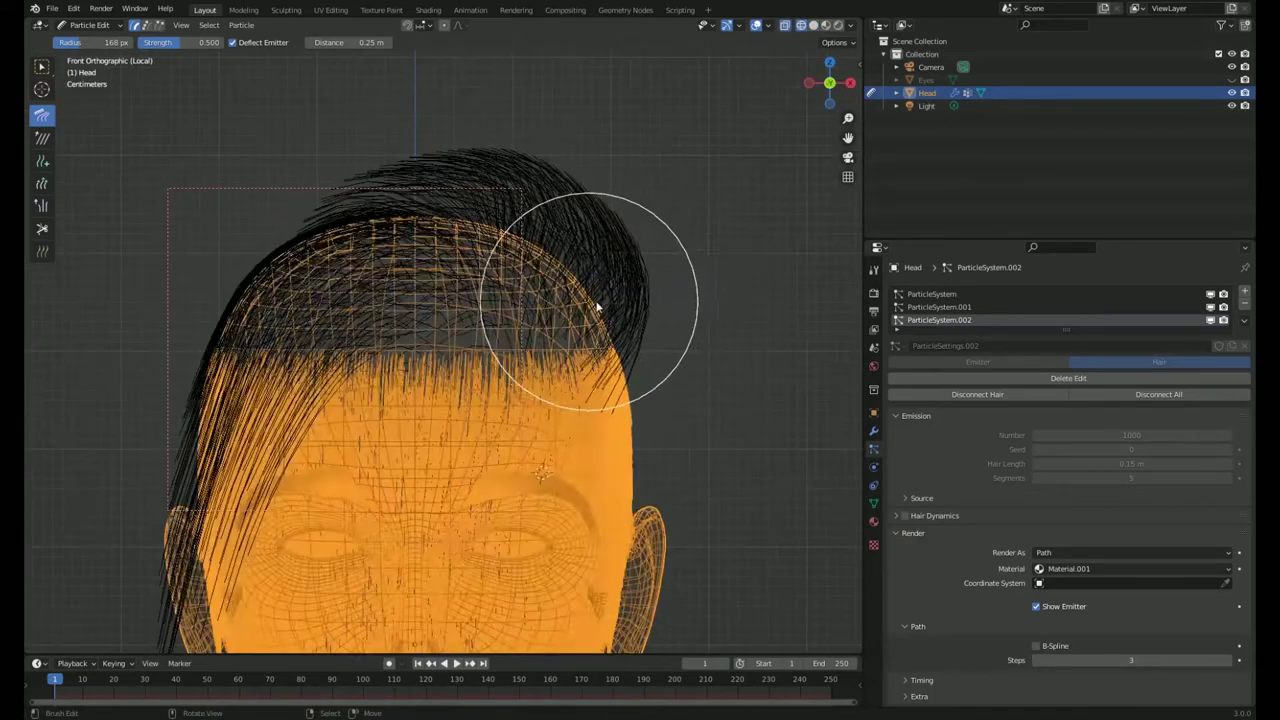
middle_drag(586, 300, 500, 330)
click(939, 307)
click(873, 269)
key(KP_1)
scroll(539, 423, down, 3)
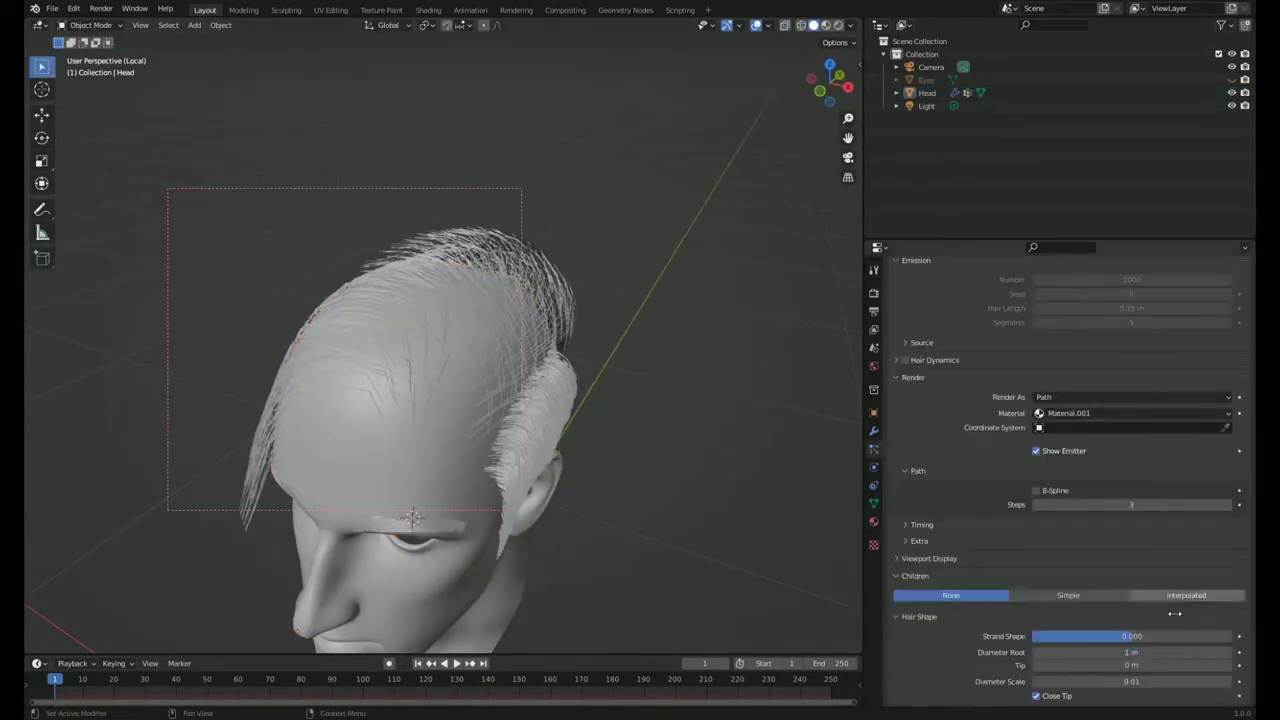
Exit local view, preview in Rendered shading and set Diameter Root to 0.32 m.
middle_drag(680, 320, 560, 300)
key(KP_Divide)
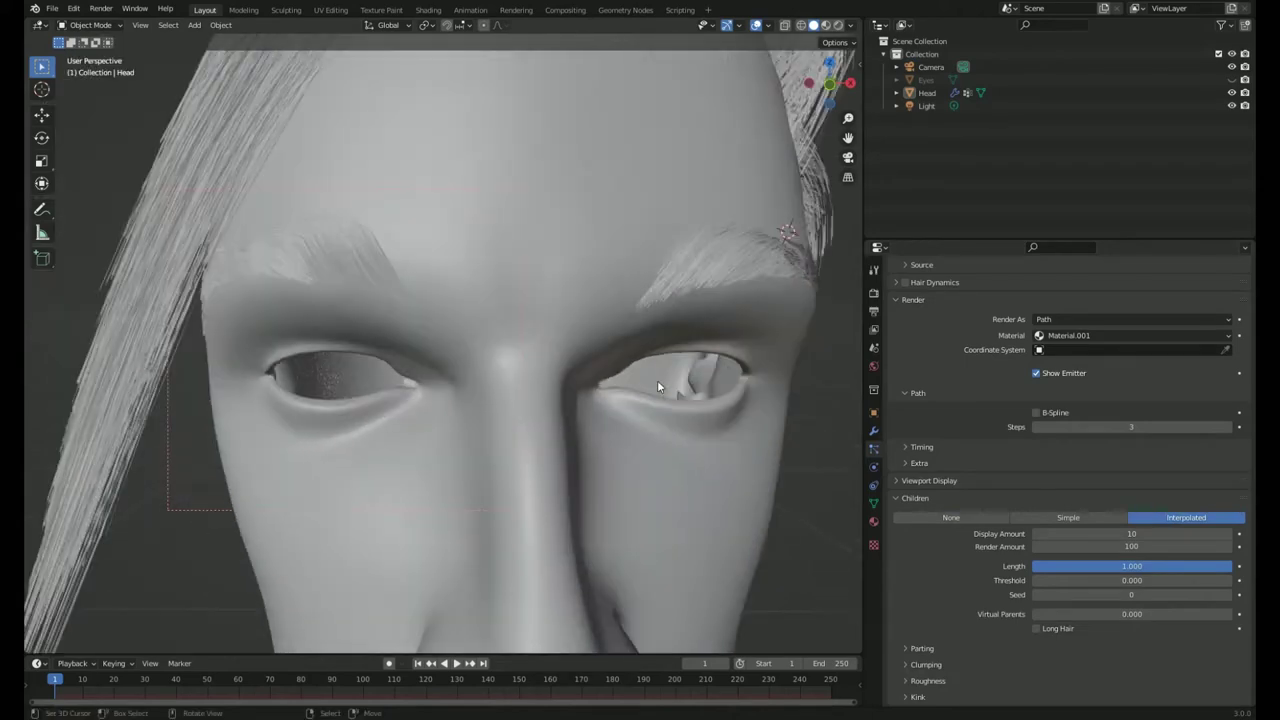
key(z)
click(642, 232)
middle_drag(641, 232, 606, 284)
scroll(1094, 557, down, 4)
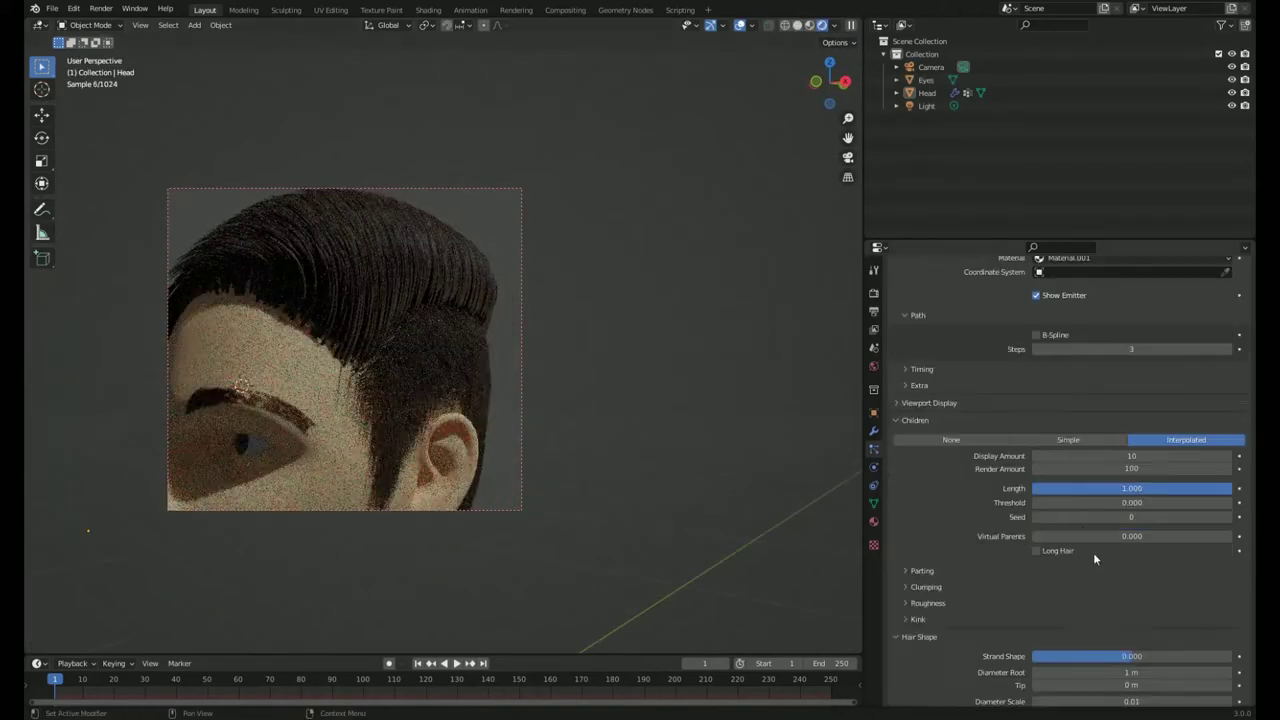
double_click(1131, 620)
Set Strand Steps to 4, adjust hair roughness and choose the Curl kink type.
middle_drag(426, 380, 626, 429)
scroll(626, 429, down, 3)
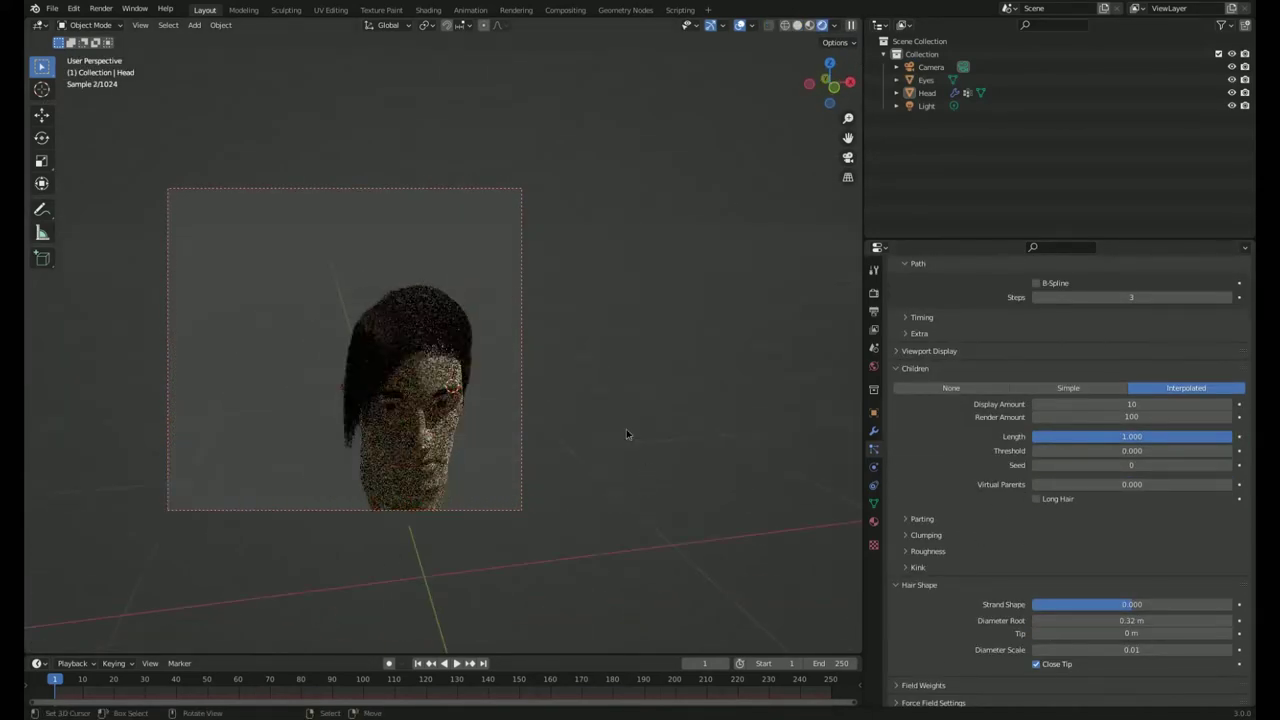
click(985, 551)
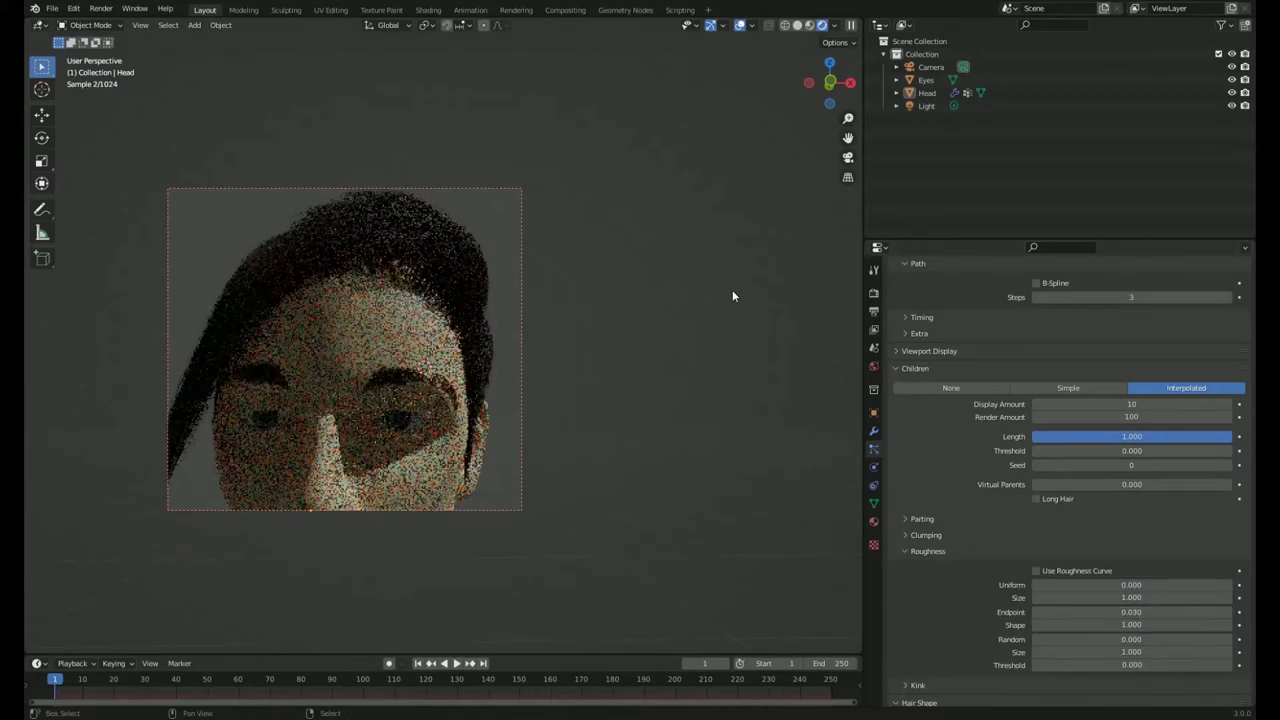
scroll(734, 291, up, 5)
click(797, 25)
drag(1131, 461, 1160, 461)
scroll(1052, 384, up, 2)
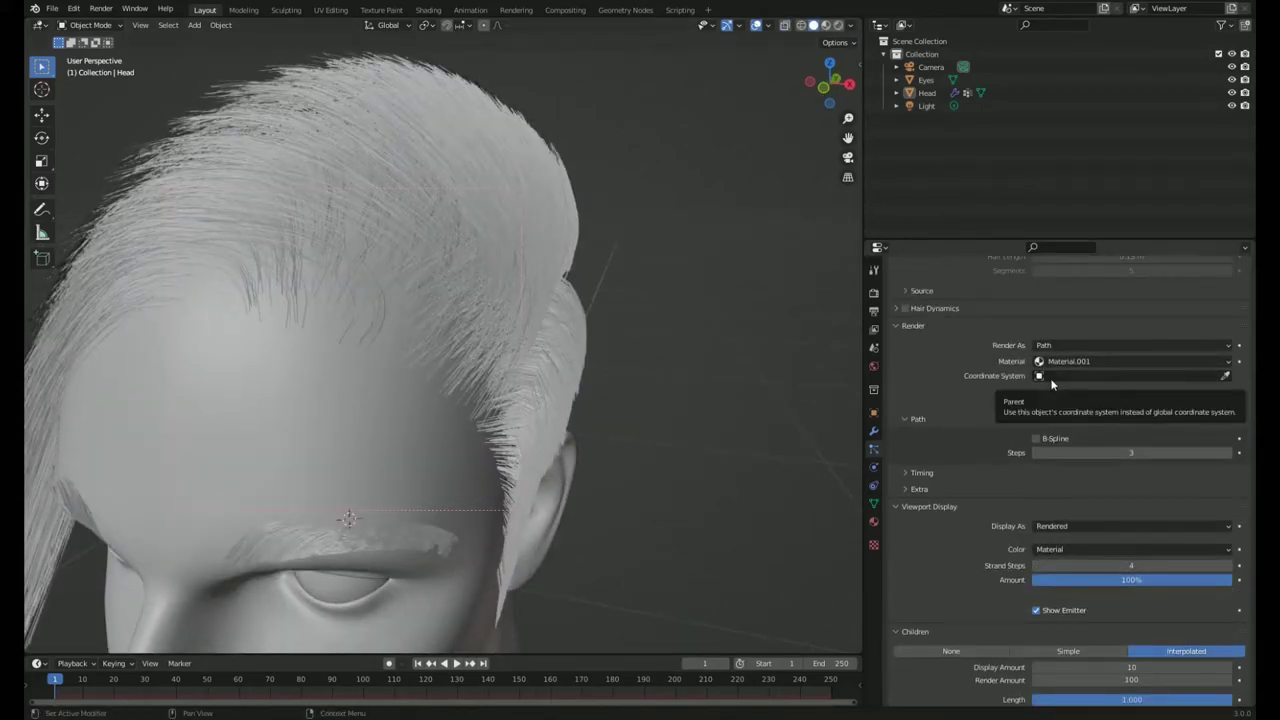
scroll(993, 615, down, 4)
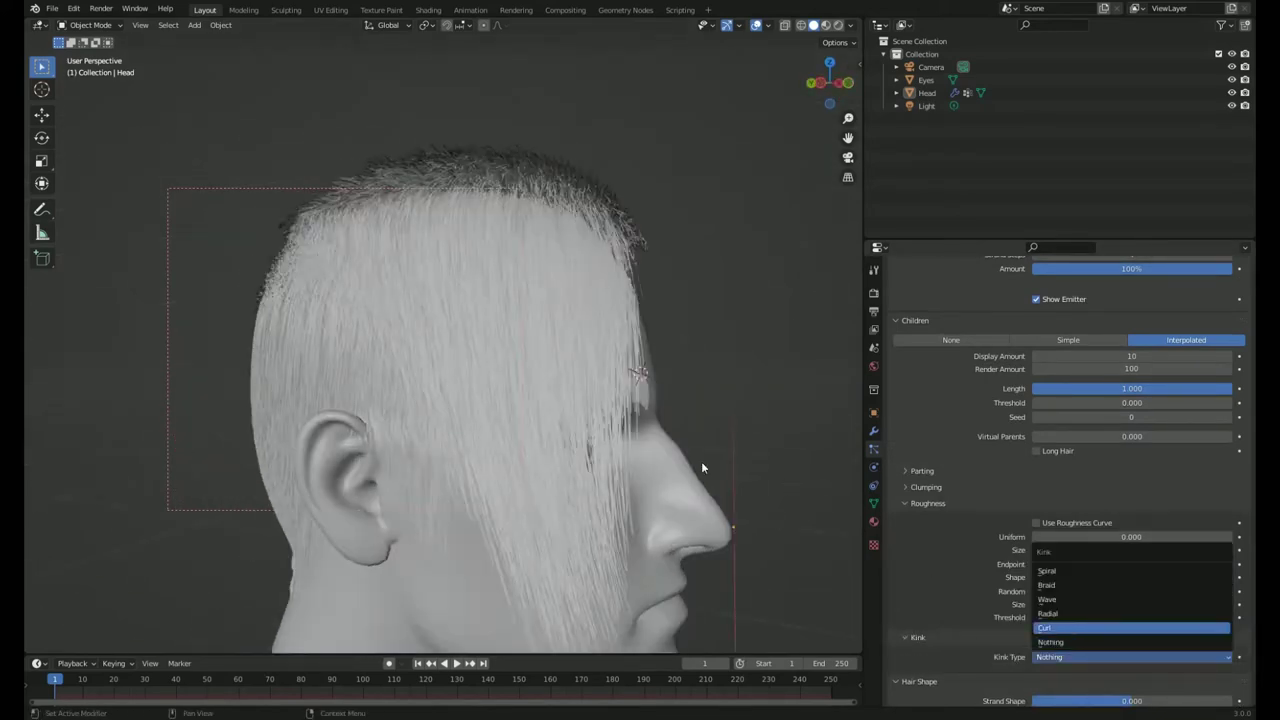
key(Return)
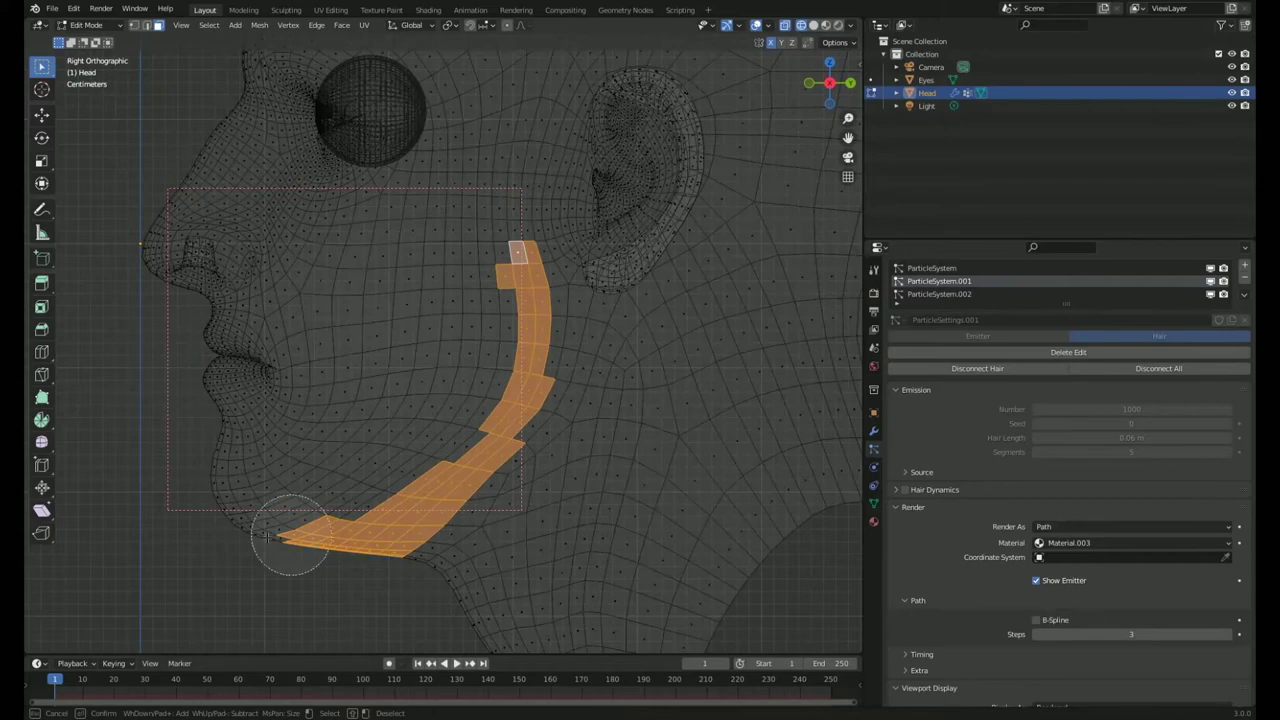
Select the beard faces from chin to cheek as Group.003 and add the fourth particle system.
drag(266, 537, 478, 267)
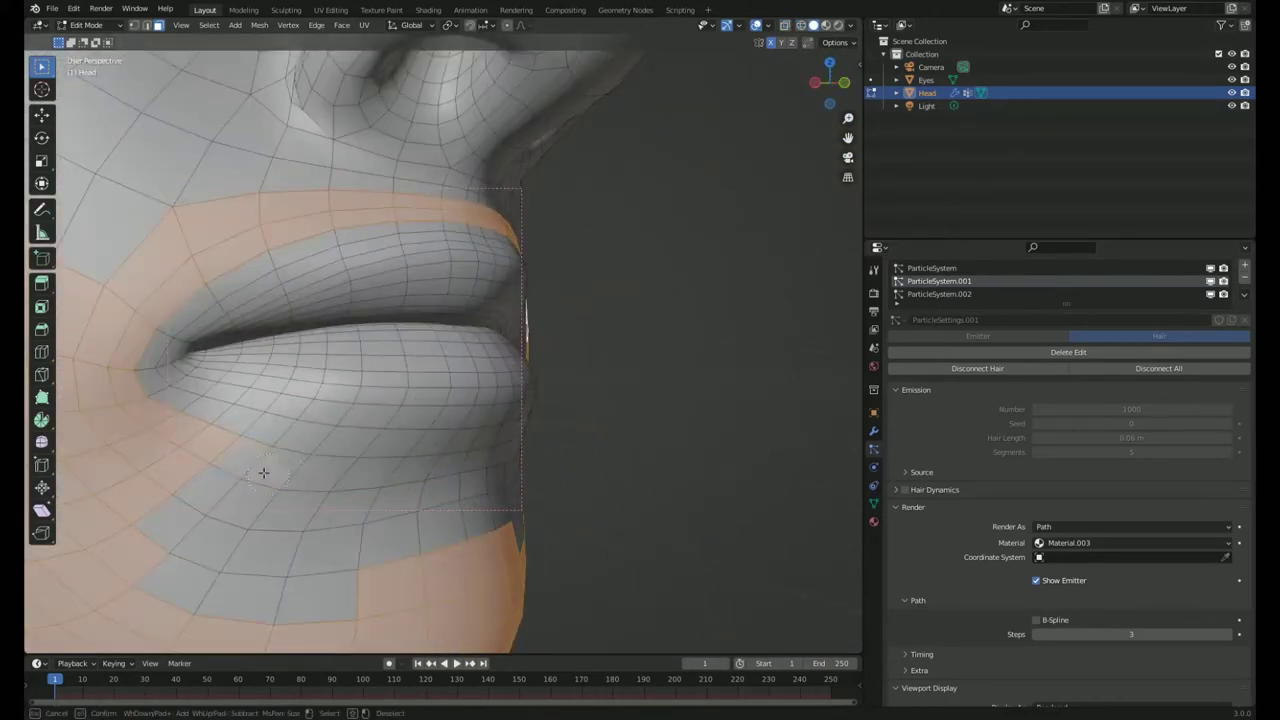
click(873, 449)
key(Tab)
key(Tab)
key(Tab)
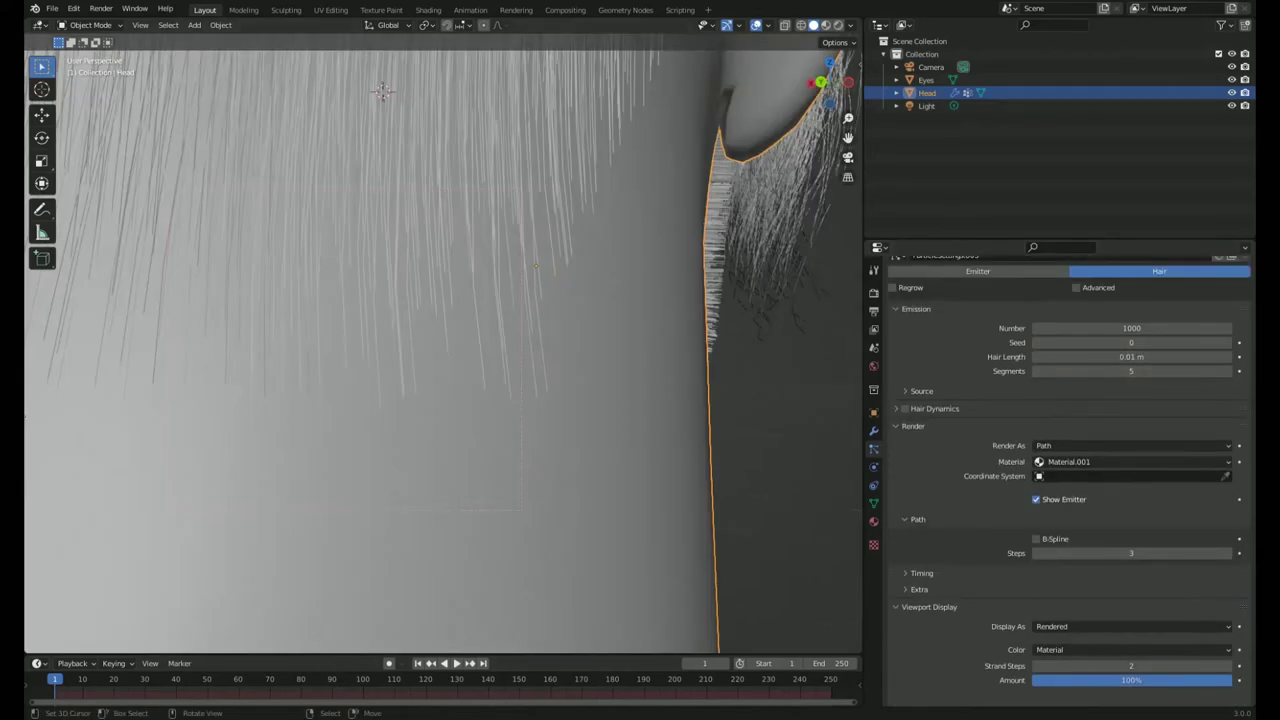
Cut and comb the 0.01 m beard stubble along the jaw in see-through view.
click(90, 126)
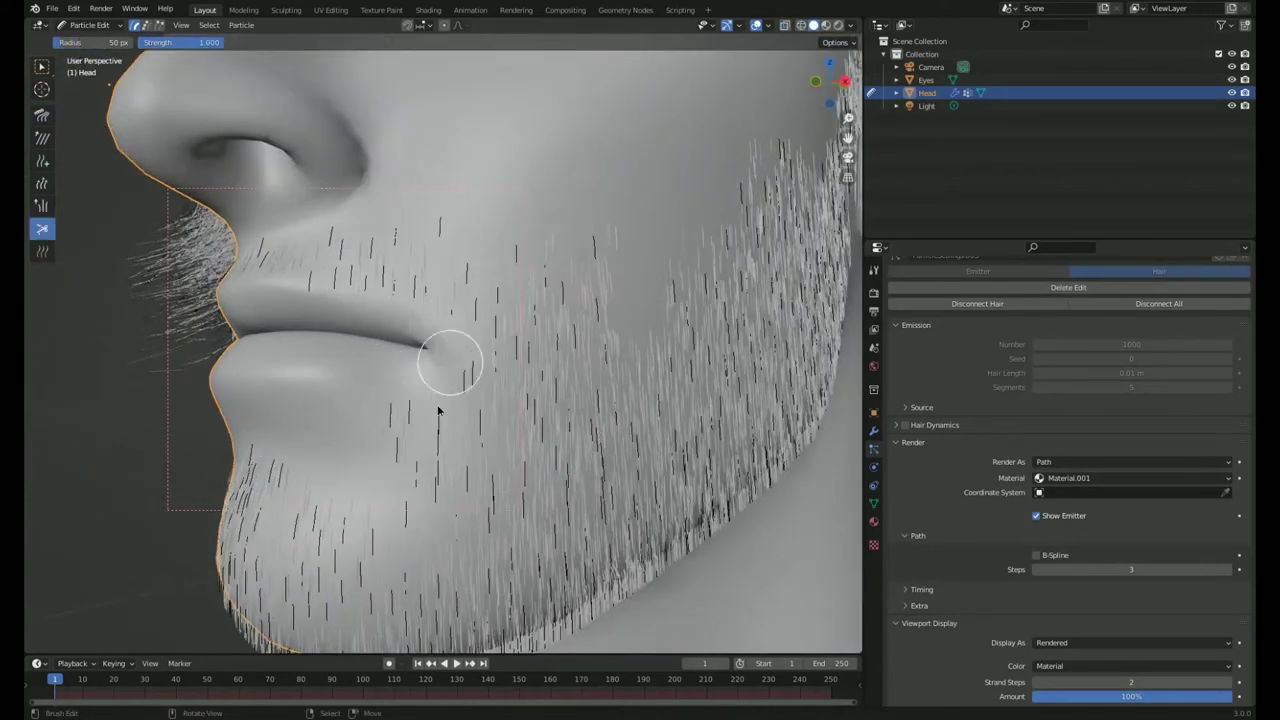
key(z)
click(290, 405)
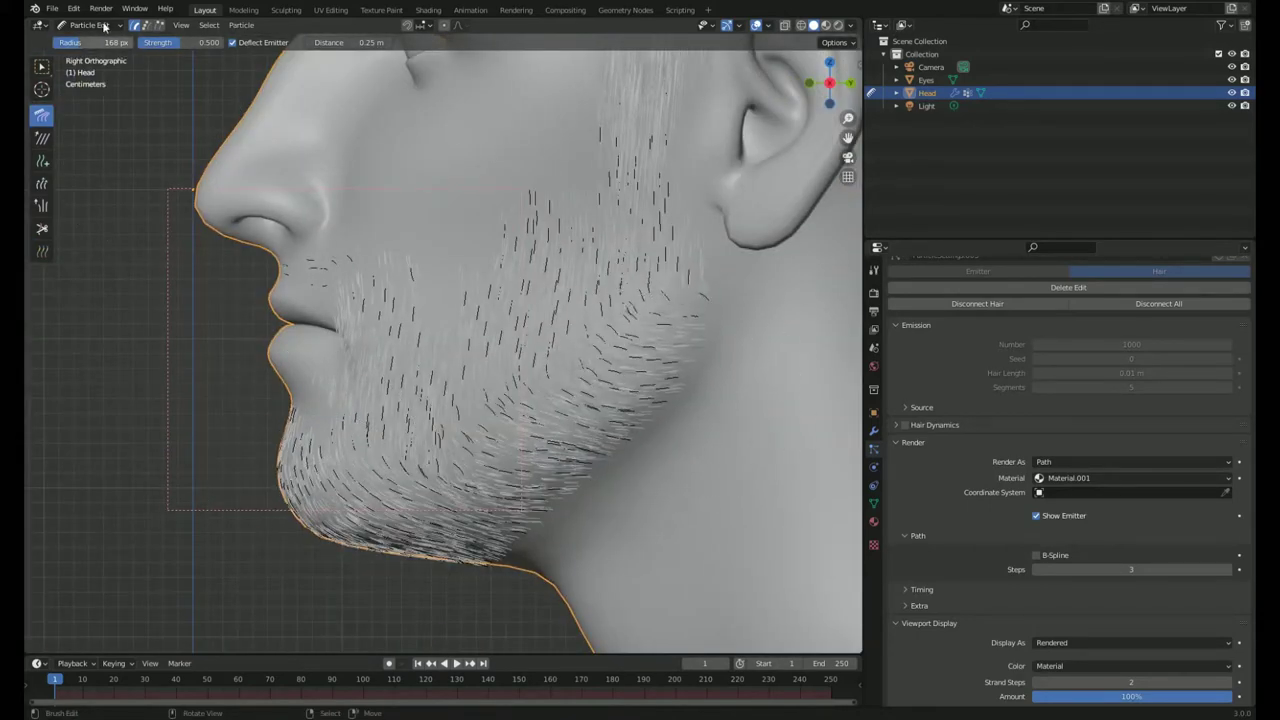
key(shift+z)
drag(525, 470, 730, 355)
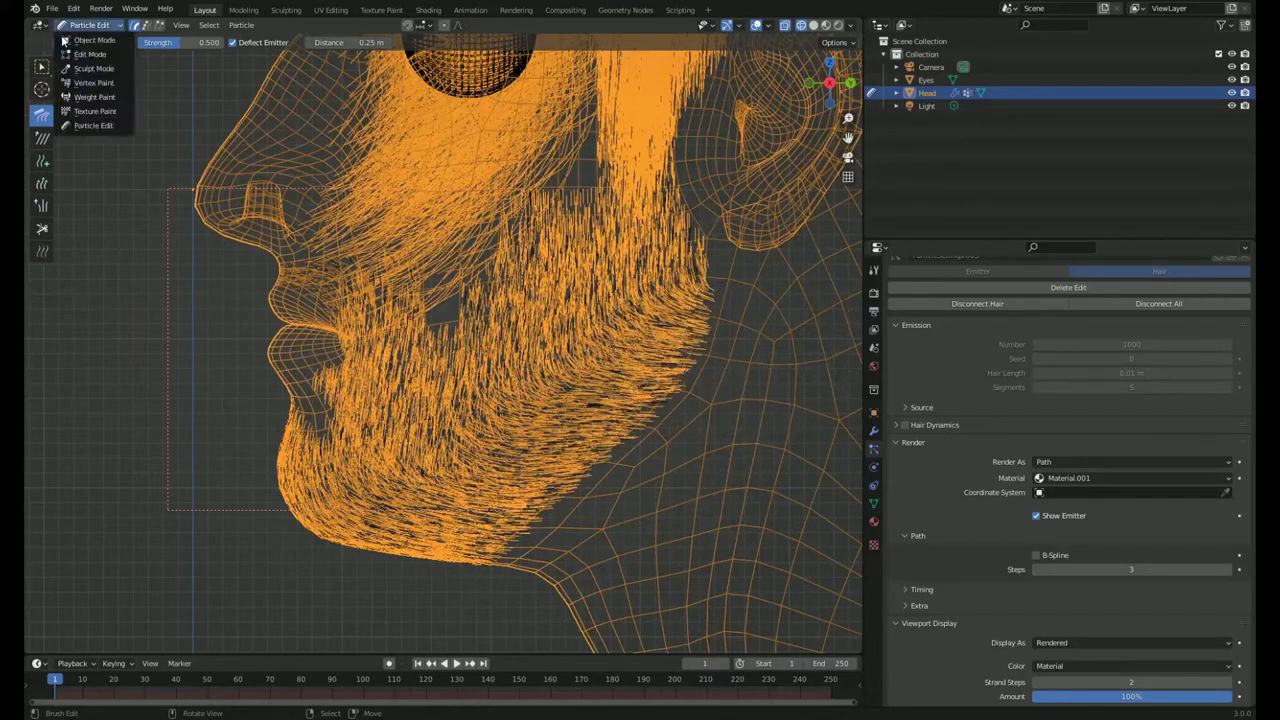
click(63, 40)
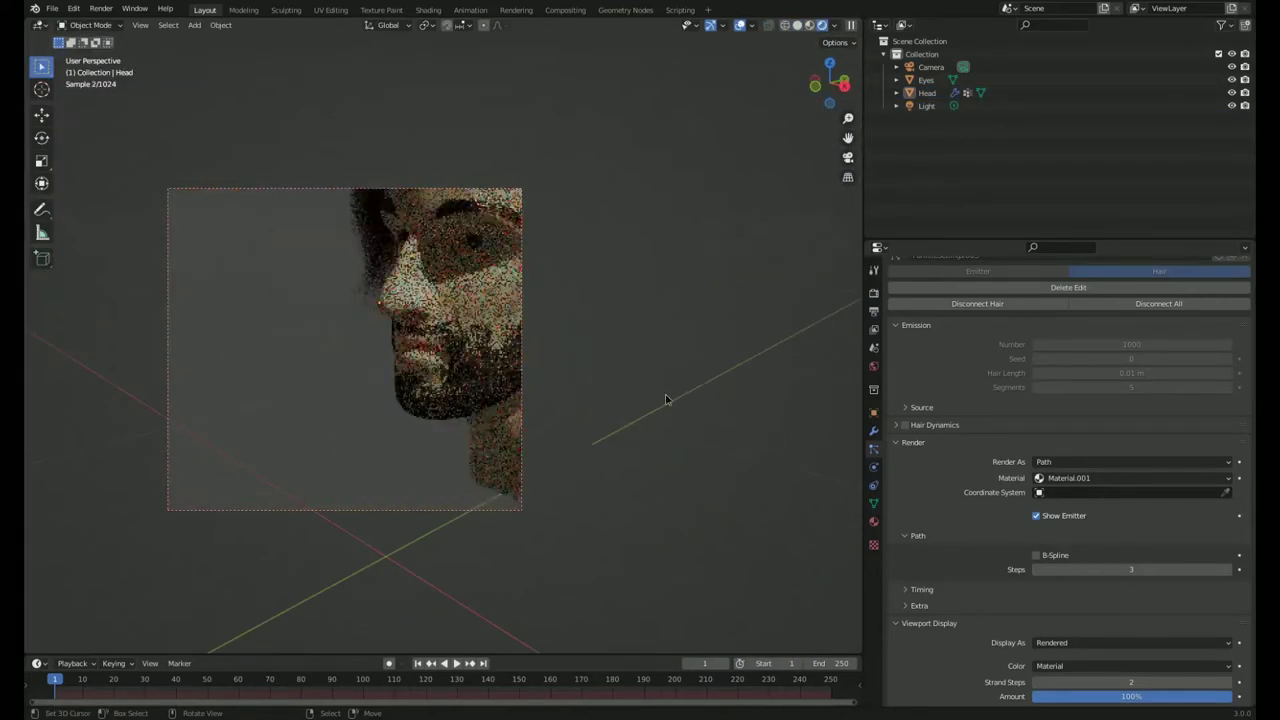
Set the beard hair Diameter Root to 0.01 m.
middle_drag(666, 400, 811, 536)
scroll(1124, 577, down, 5)
scroll(1165, 558, down, 5)
scroll(1165, 565, down, 2)
click(1160, 574)
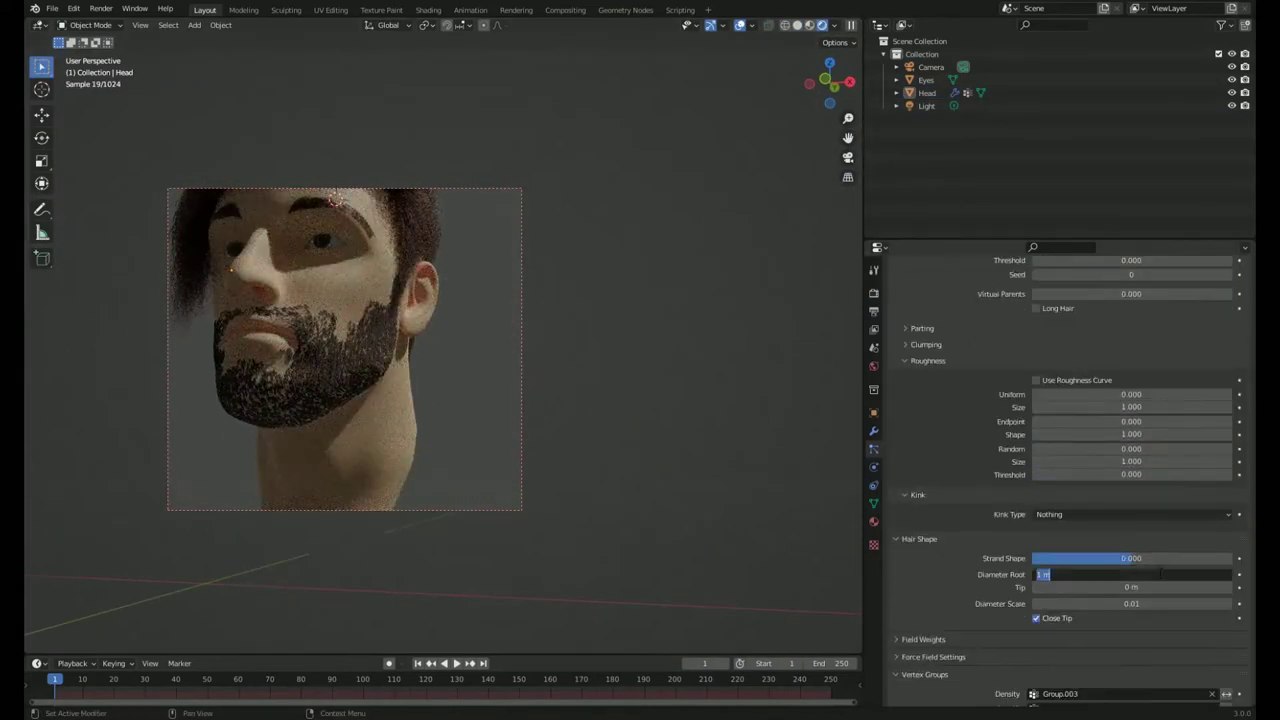
text(0.01)
key(Return)
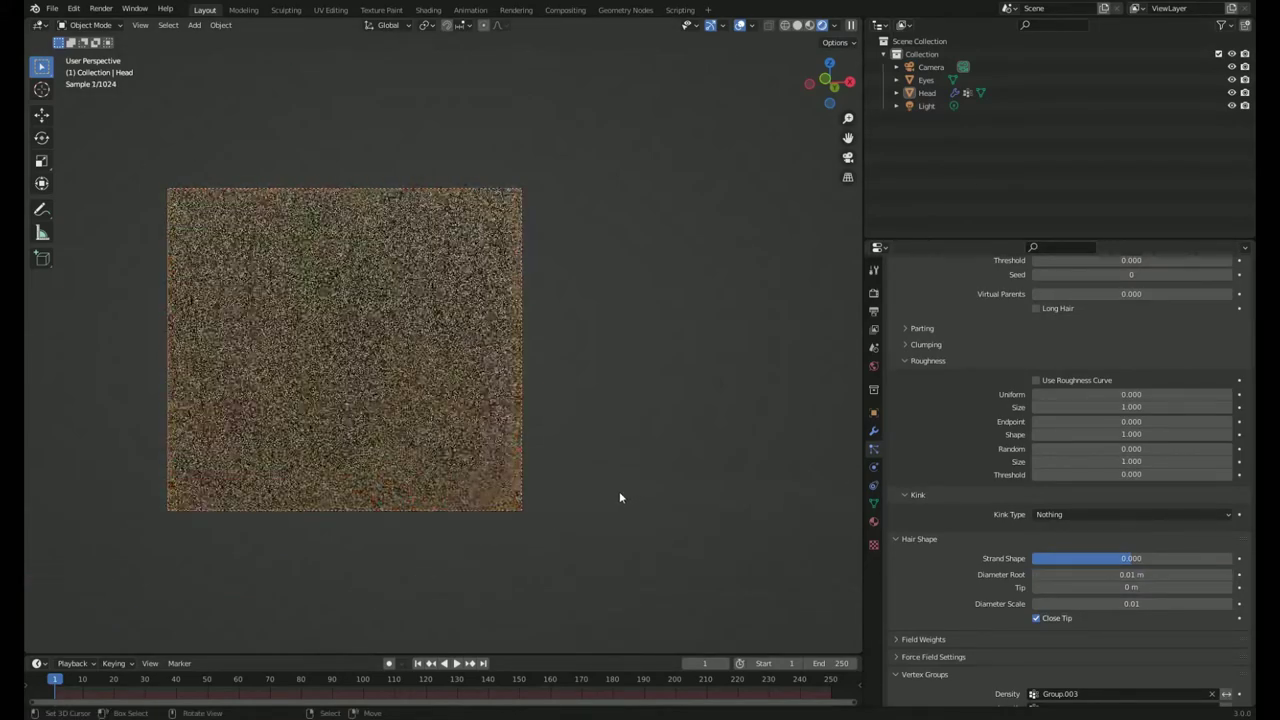
Show 100 children in the viewport and switch back to Solid shading.
scroll(1124, 482, up, 6)
text(100)
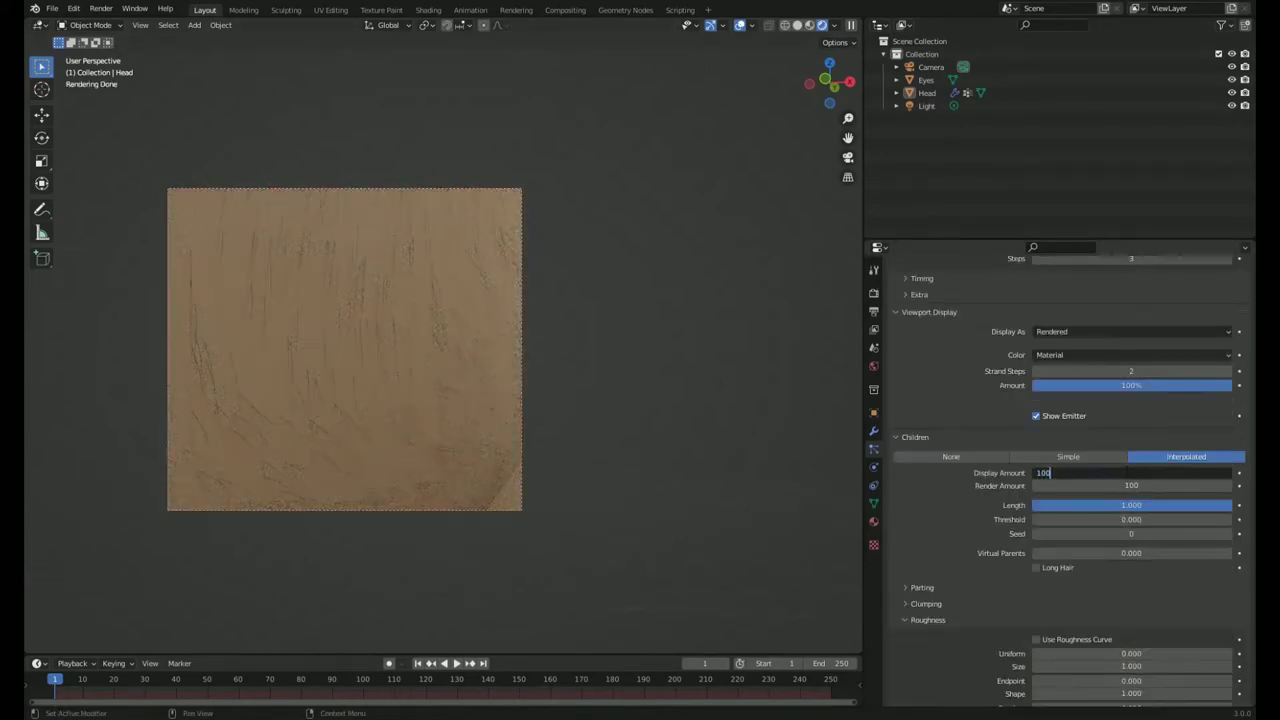
key(Return)
scroll(528, 401, down, 5)
middle_drag(506, 447, 525, 479)
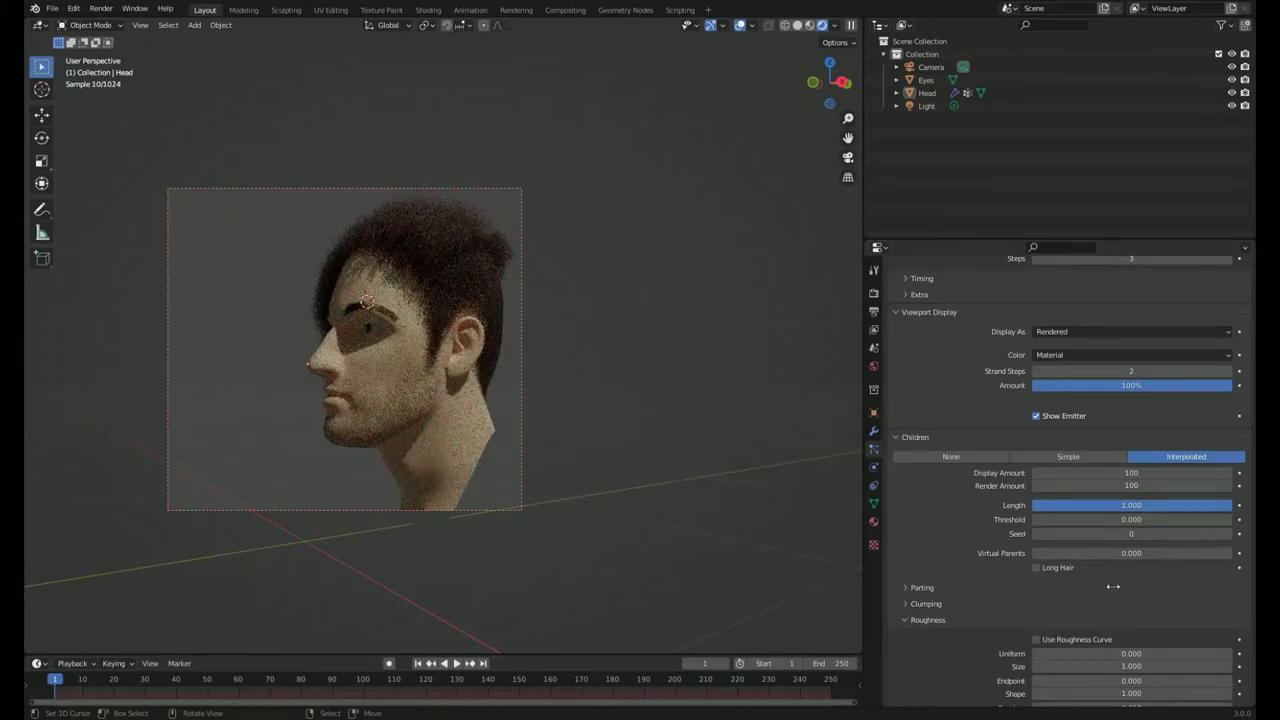
scroll(1113, 587, down, 5)
scroll(675, 443, up, 3)
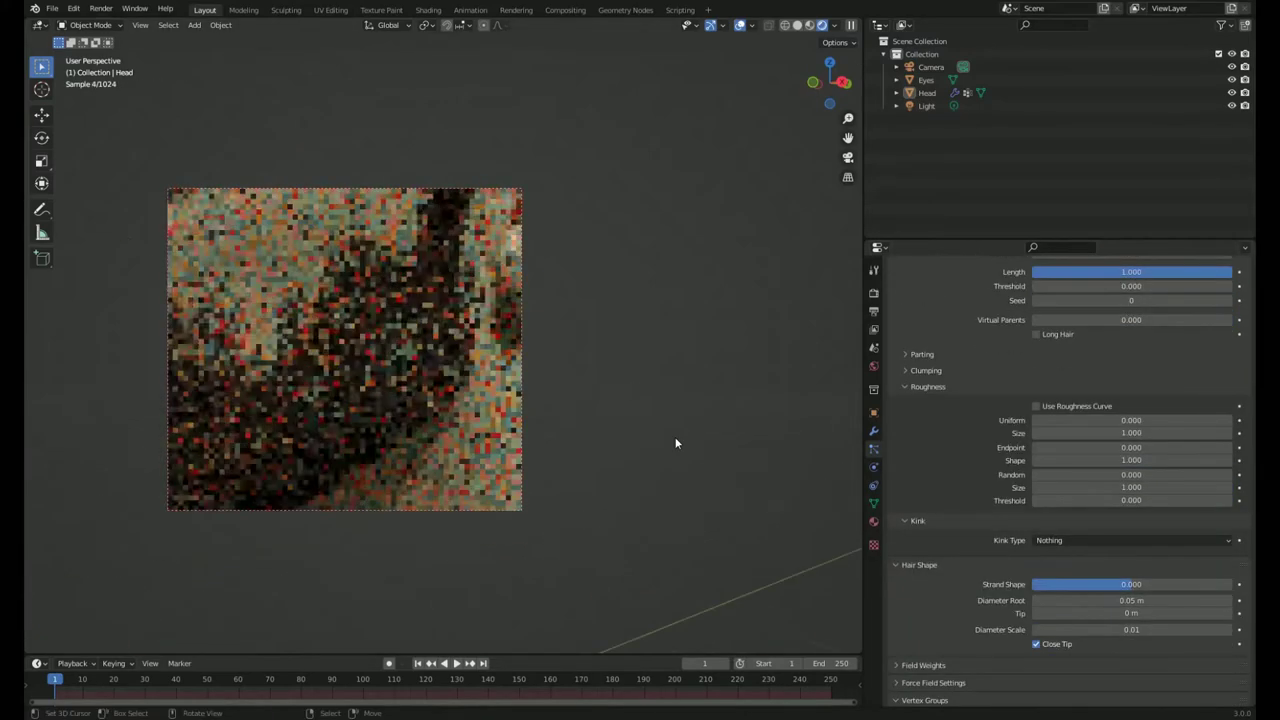
key(z)
click(423, 406)
In Edit Mode, circle-select the beard faces in a see-through right view and invert the selection.
key(Tab)
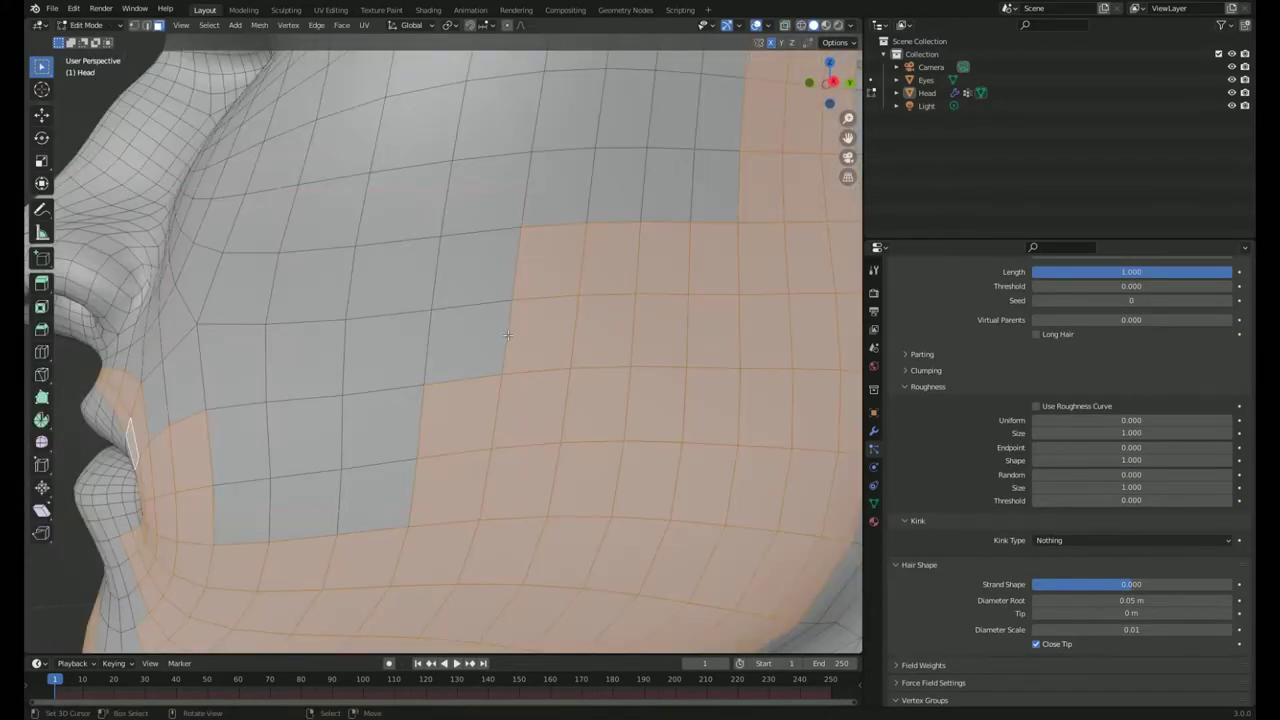
click(873, 503)
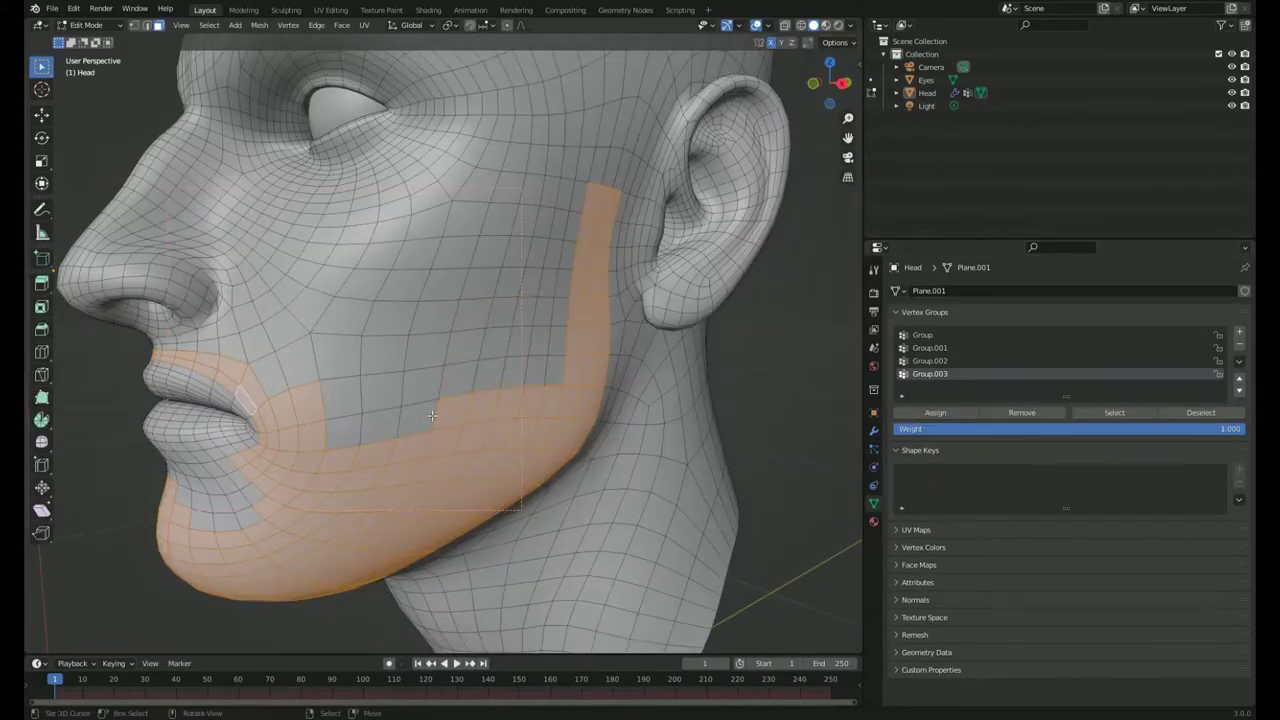
key(KP_3)
key(alt+z)
key(c)
key(ctrl+i)
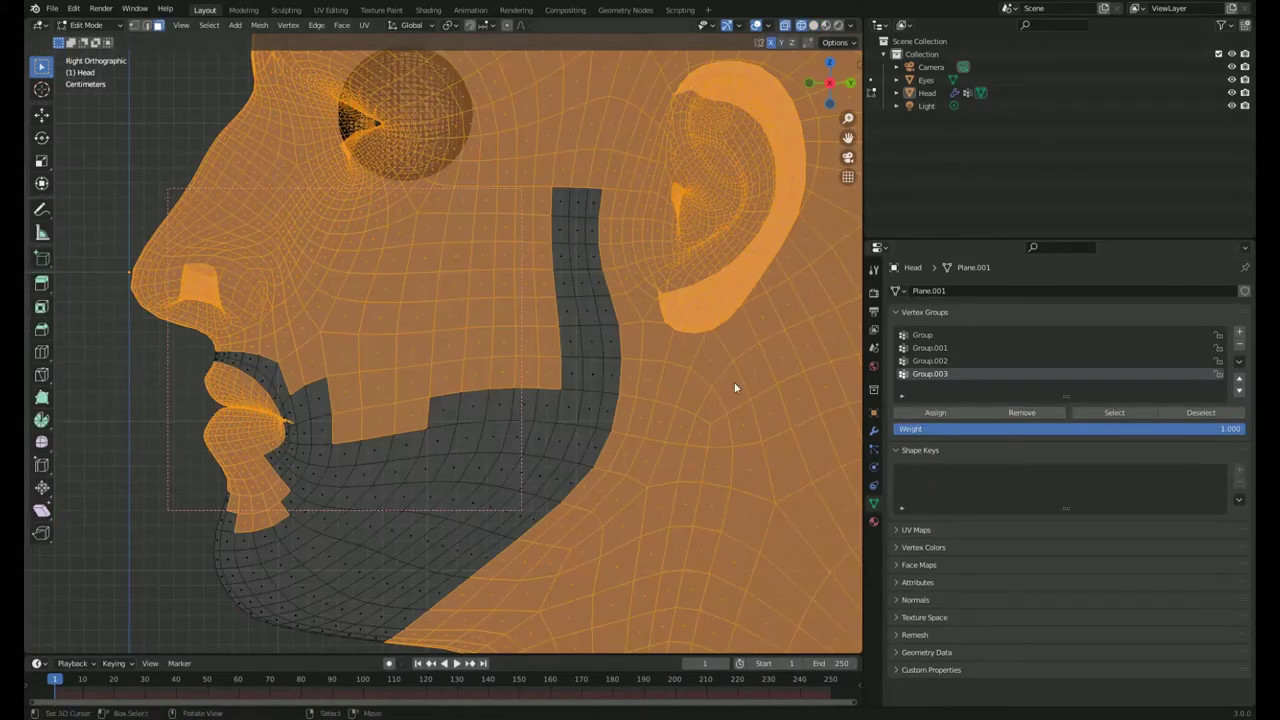
key(Tab)
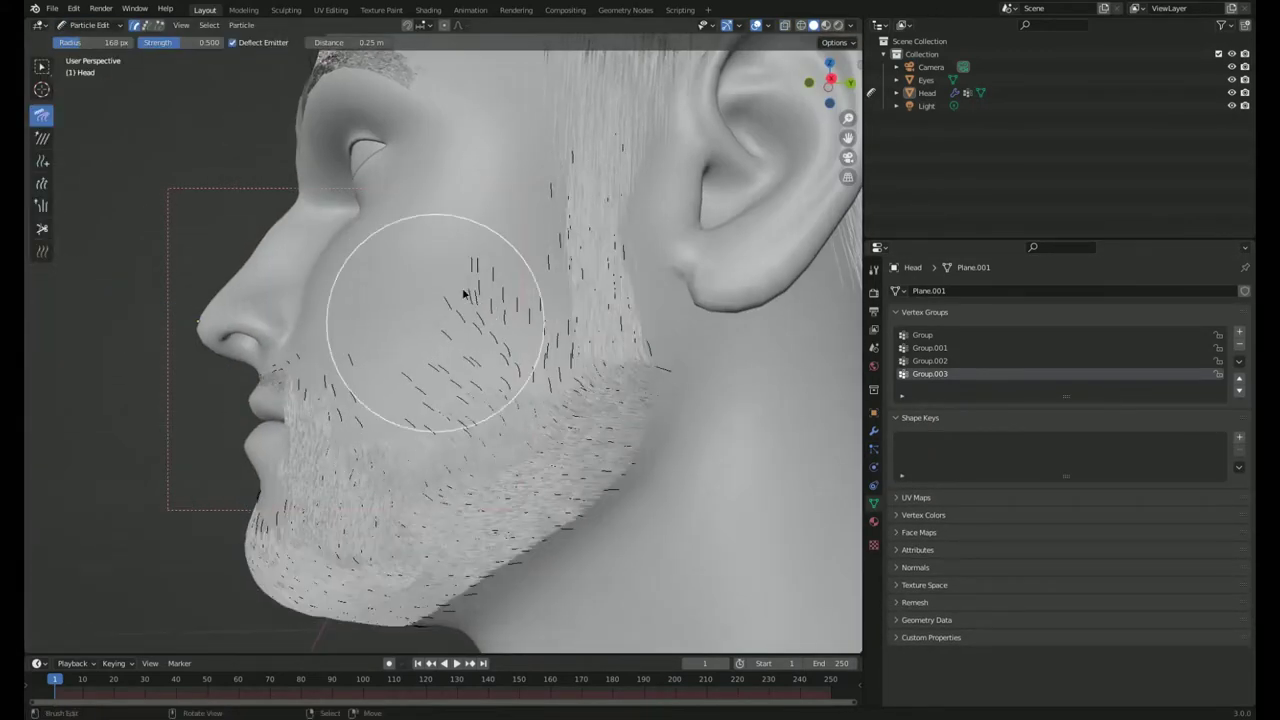
Preview the beard in Rendered shading from a see-through side profile.
key(KP_3)
key(alt+z)
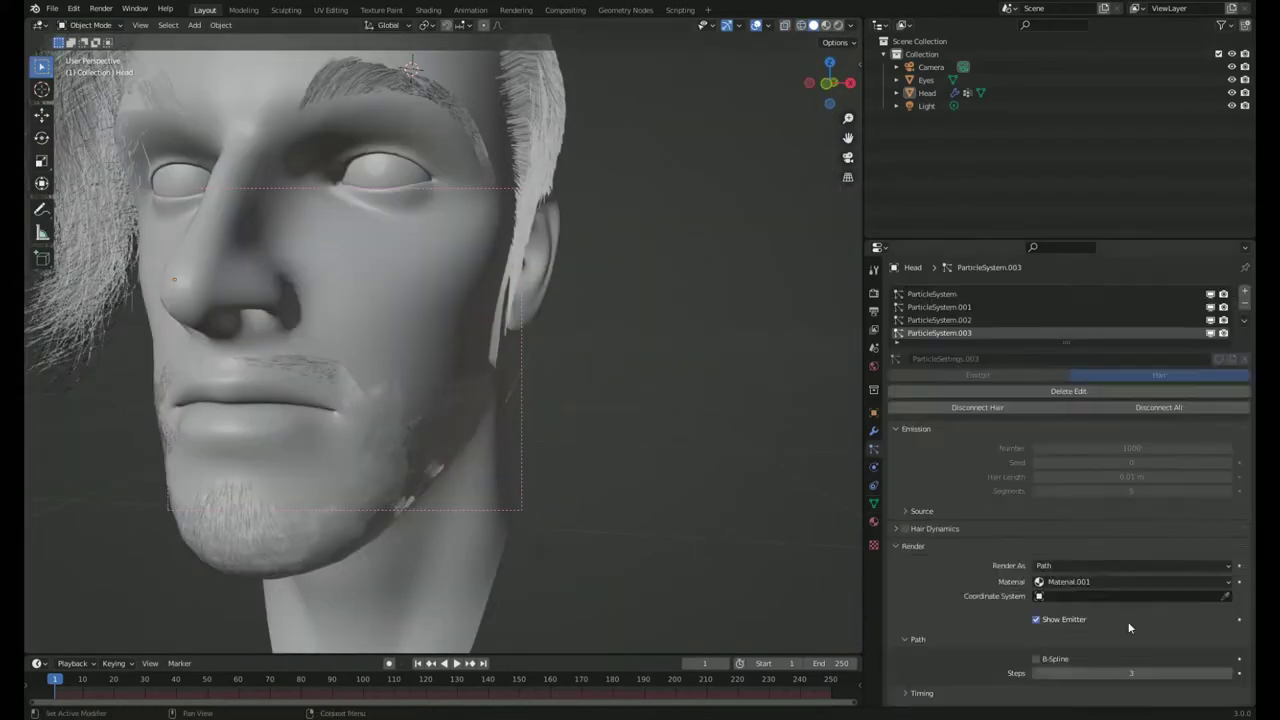
scroll(932, 593, down, 4)
scroll(927, 615, down, 3)
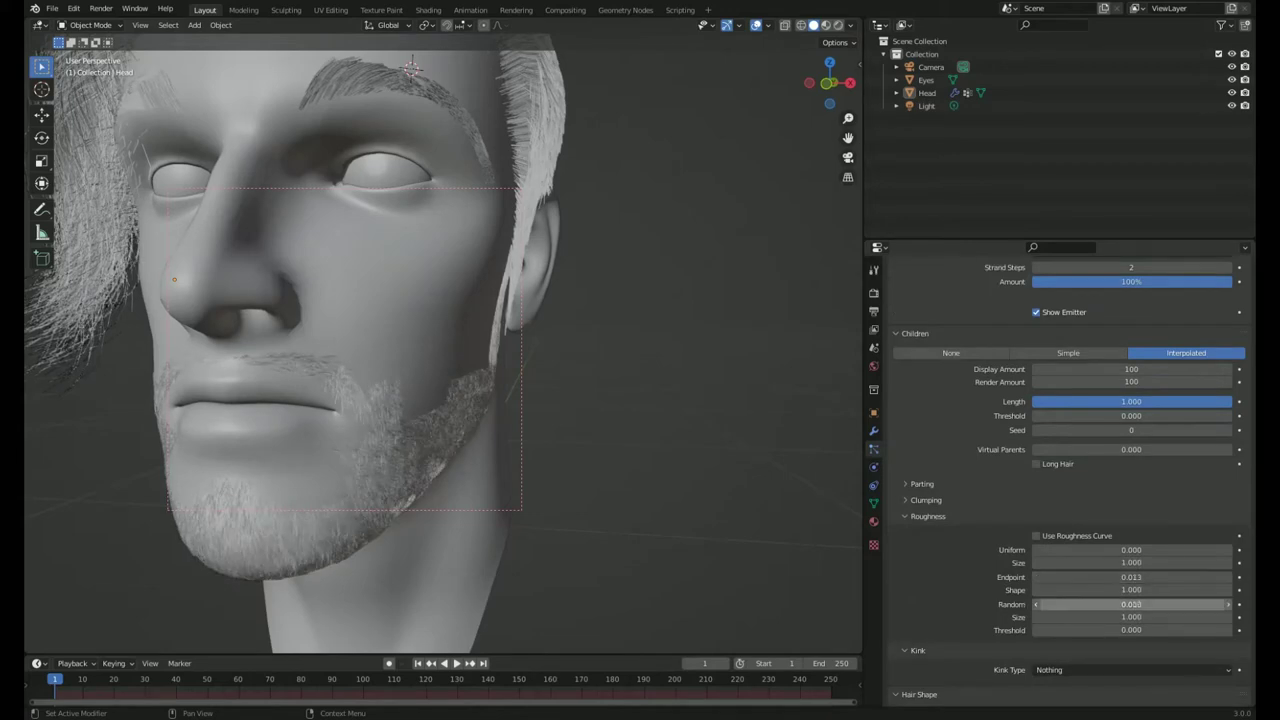
middle_drag(700, 520, 596, 494)
scroll(622, 442, up, 4)
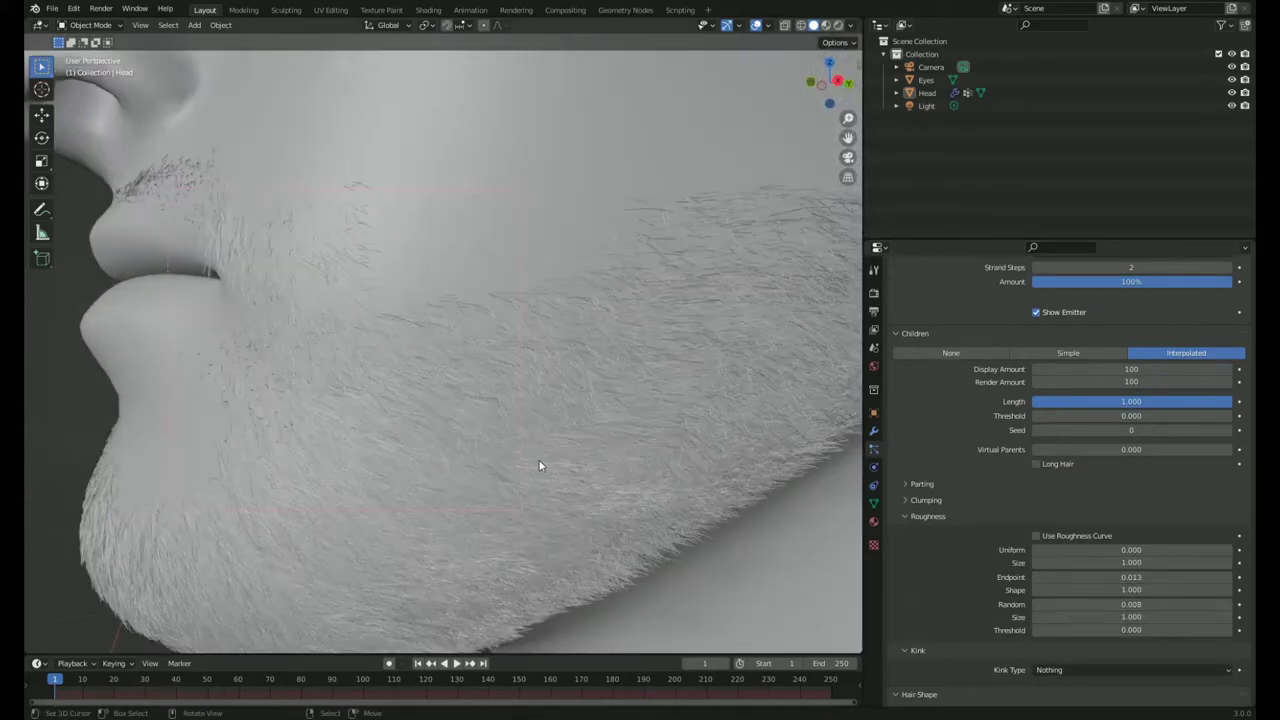
scroll(539, 460, up, 3)
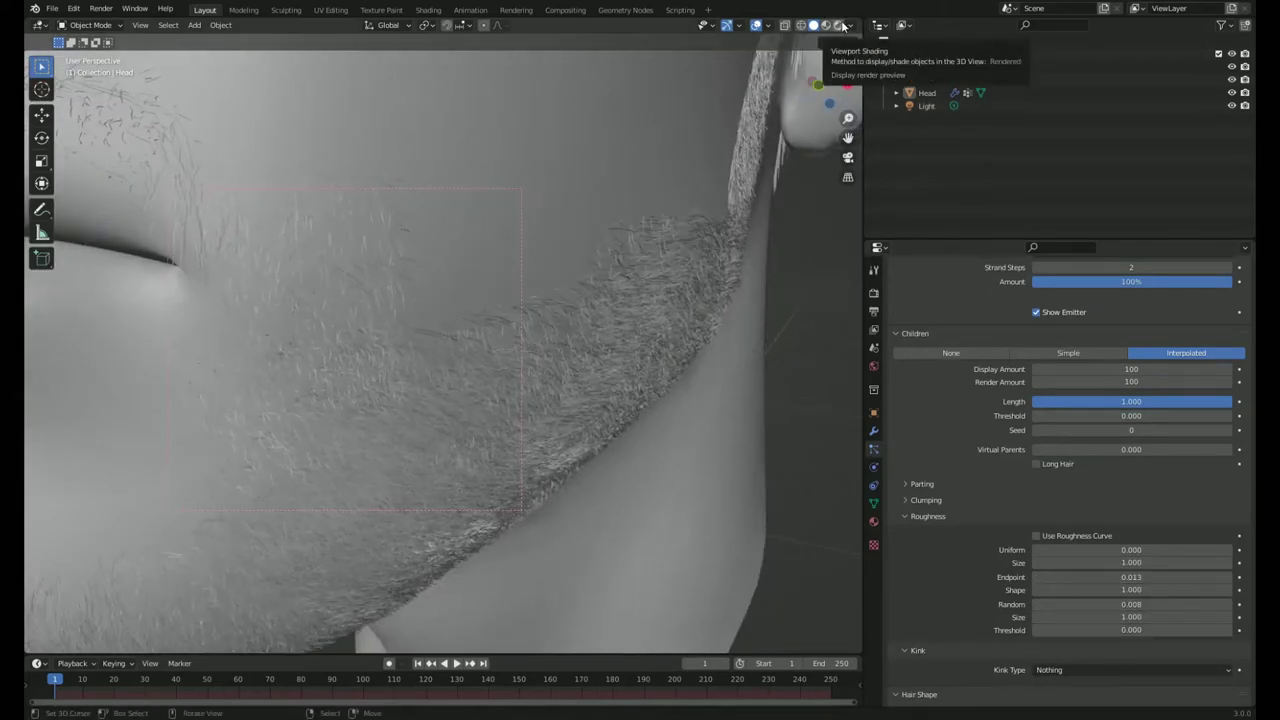
click(843, 26)
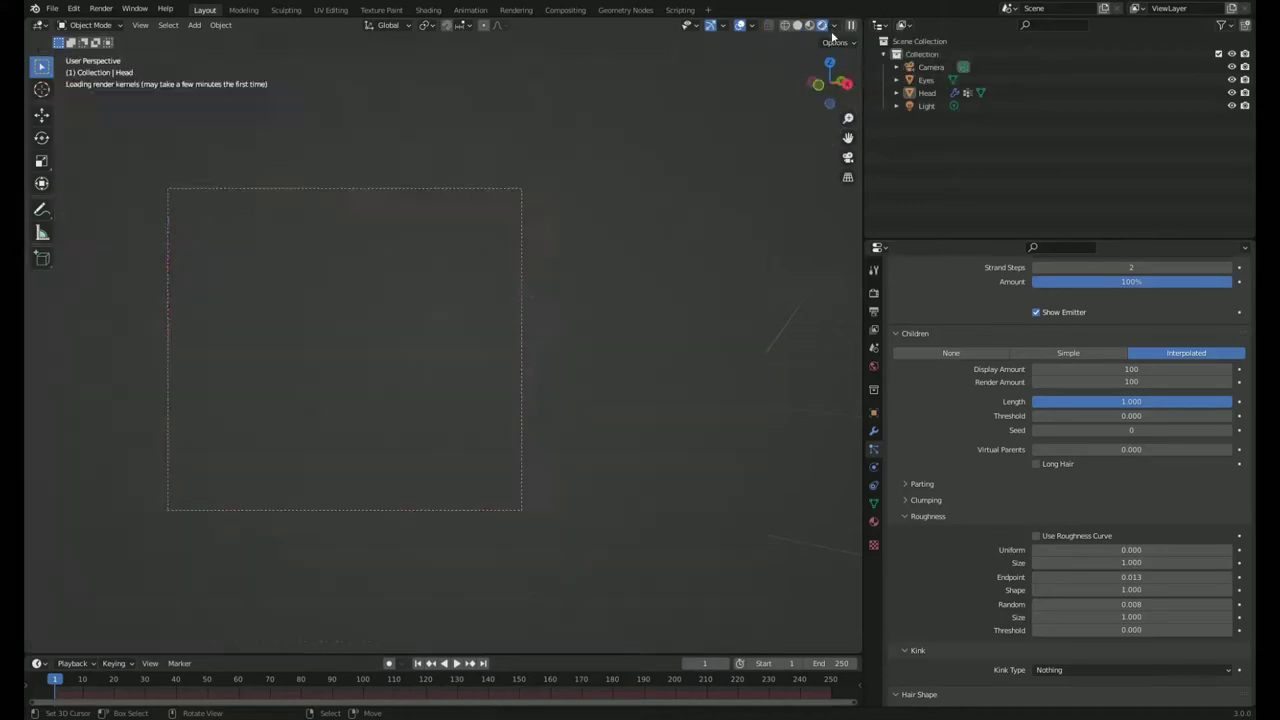
scroll(700, 310, down, 2)
scroll(615, 342, down, 4)
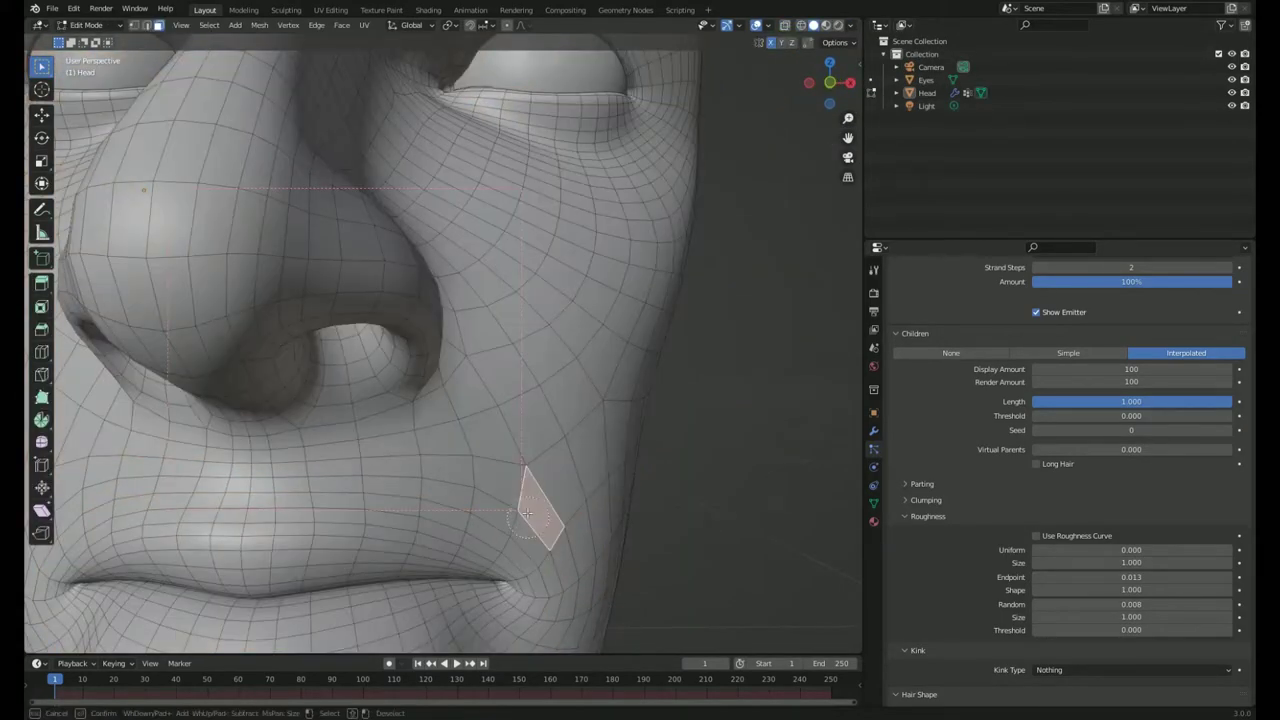
Add vertex group Group.004 for the faces around the mouth and switch to Particle Edit.
key(Escape)
middle_drag(285, 470, 429, 410)
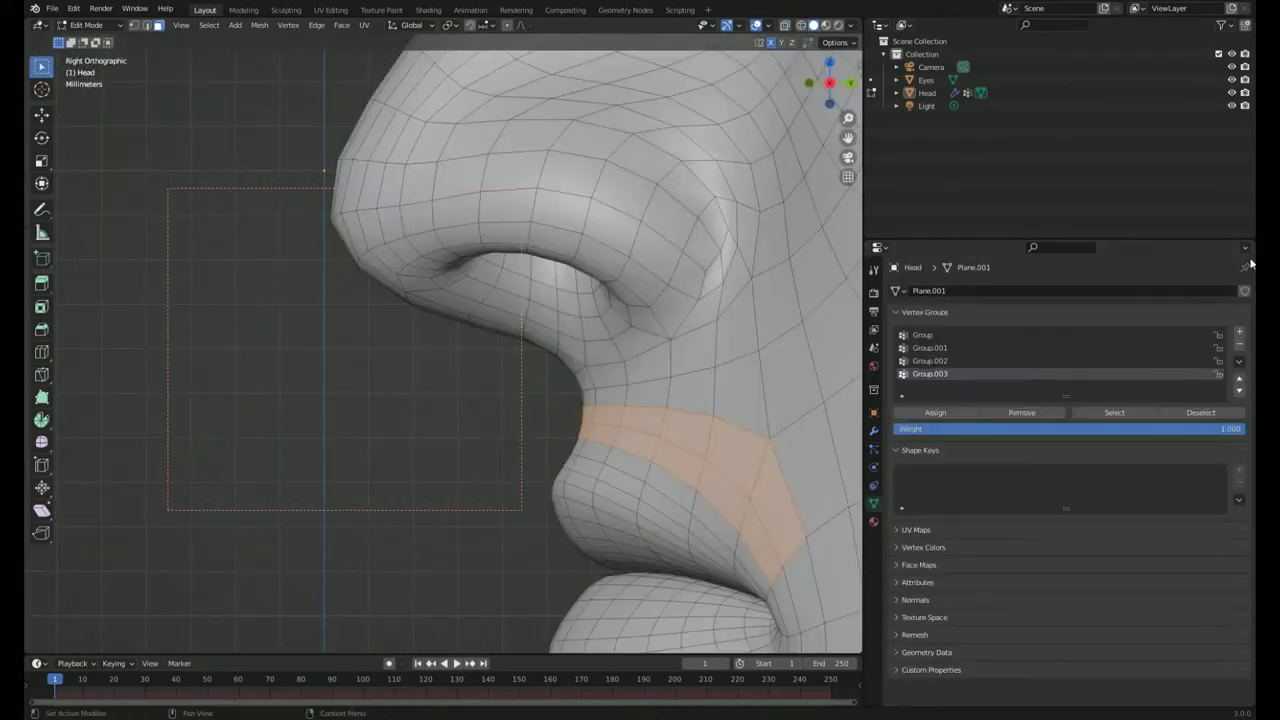
click(1241, 333)
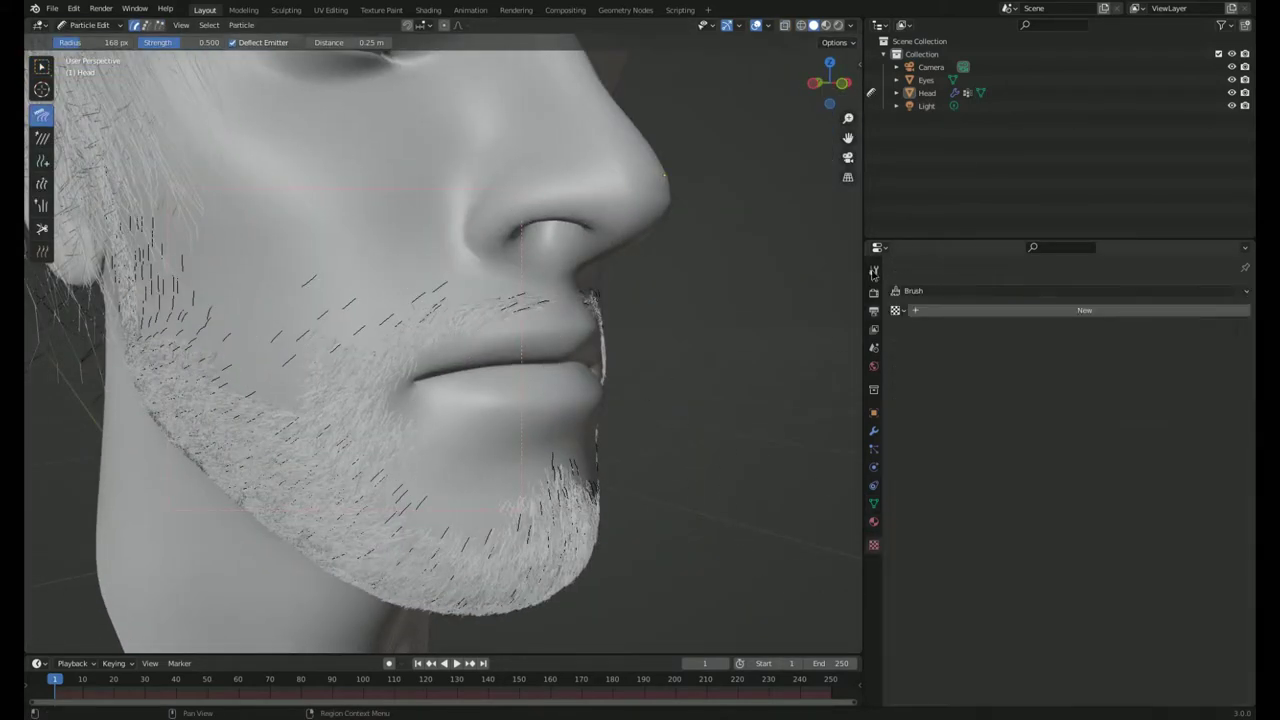
click(81, 24)
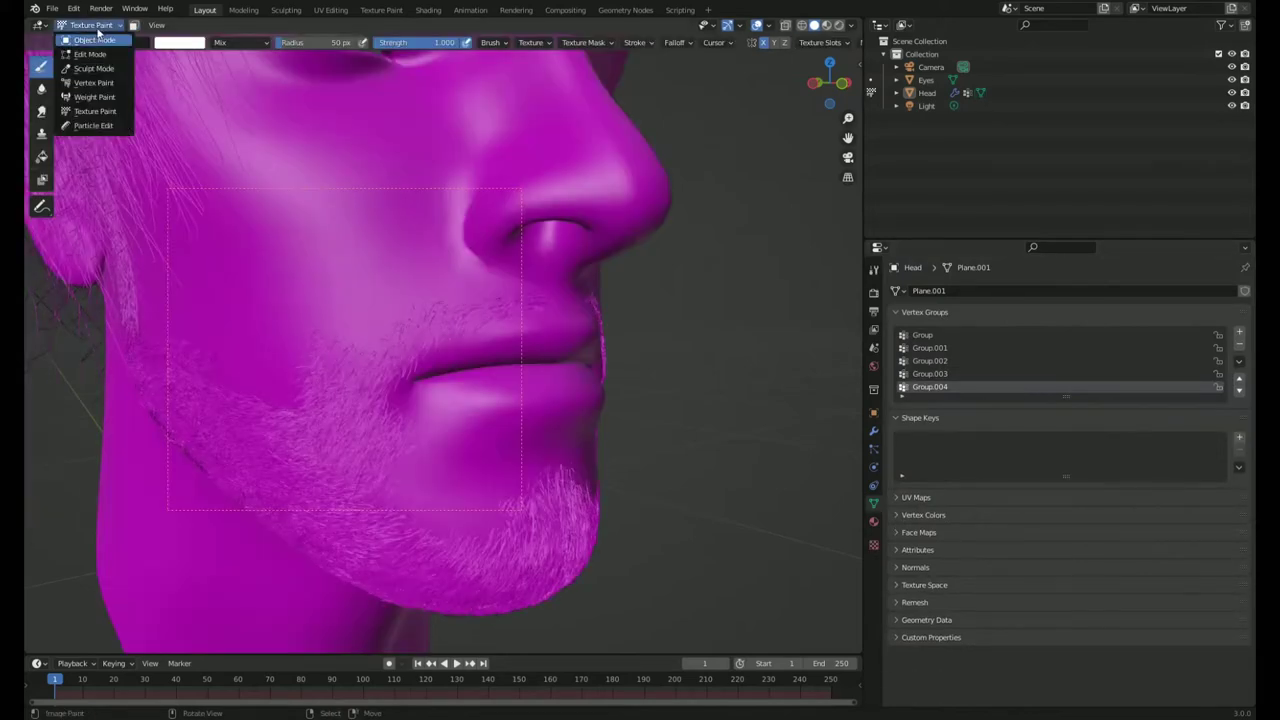
key(Return)
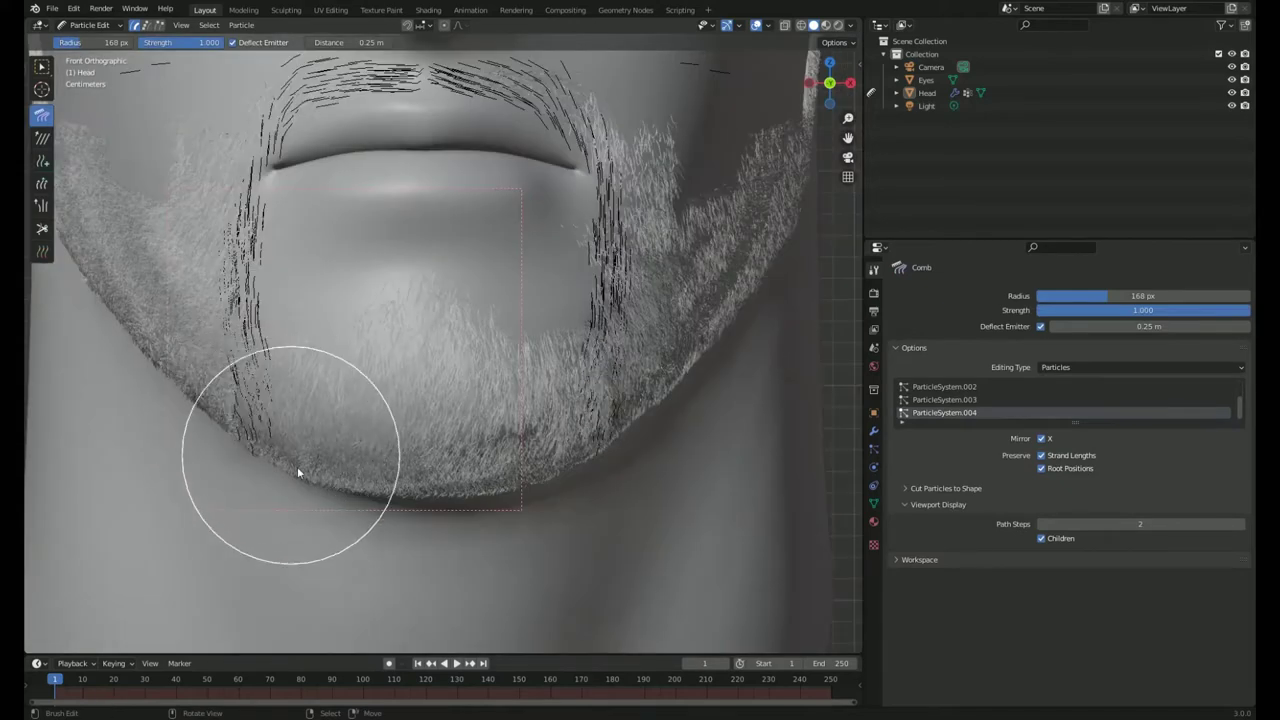
Set the moustache hair's Children Display Amount to 2.
middle_drag(297, 471, 339, 447)
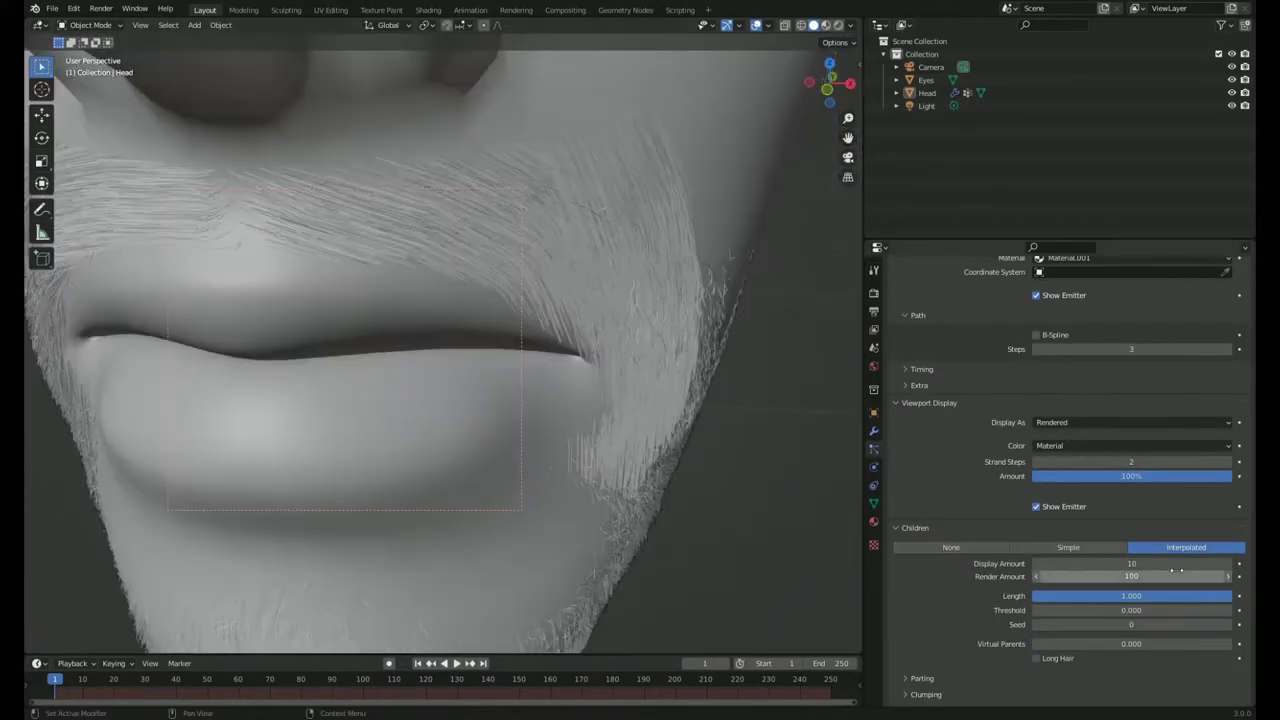
double_click(1131, 563)
text(2)
key(Return)
key(Tab)
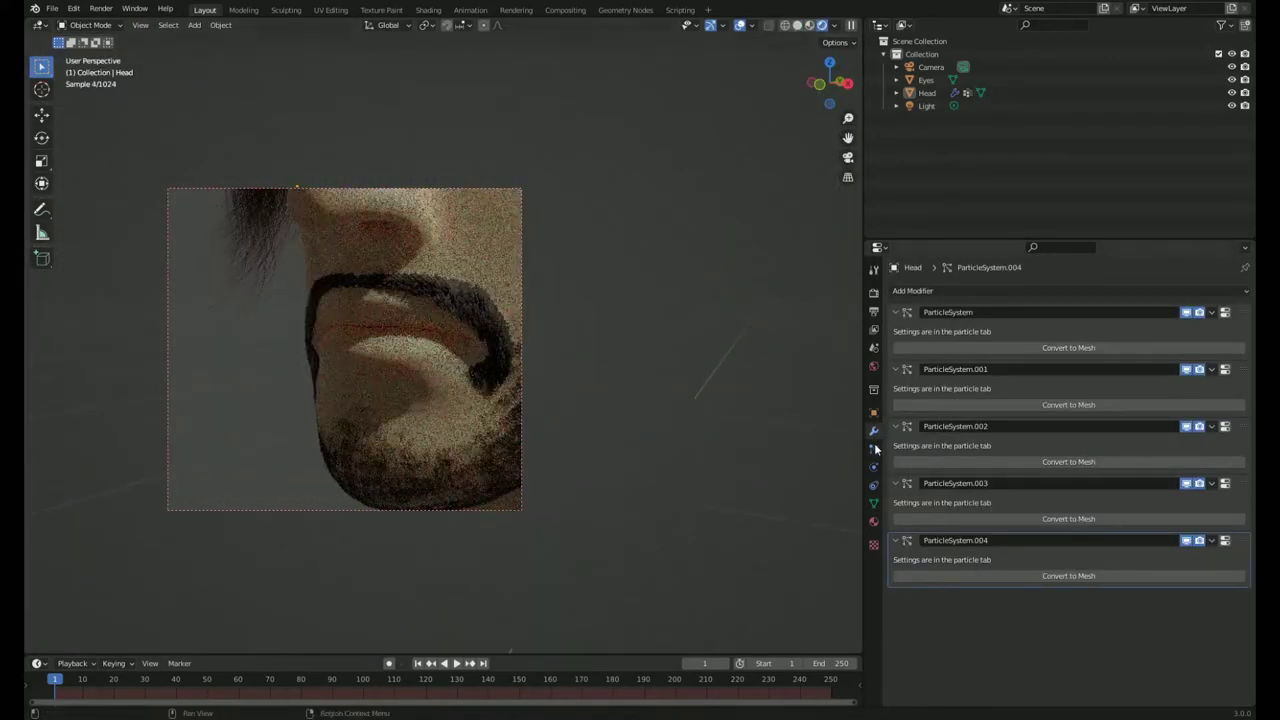
Confirm the beard's Hair Shape root diameter value.
scroll(1156, 634, down, 3)
text(1)
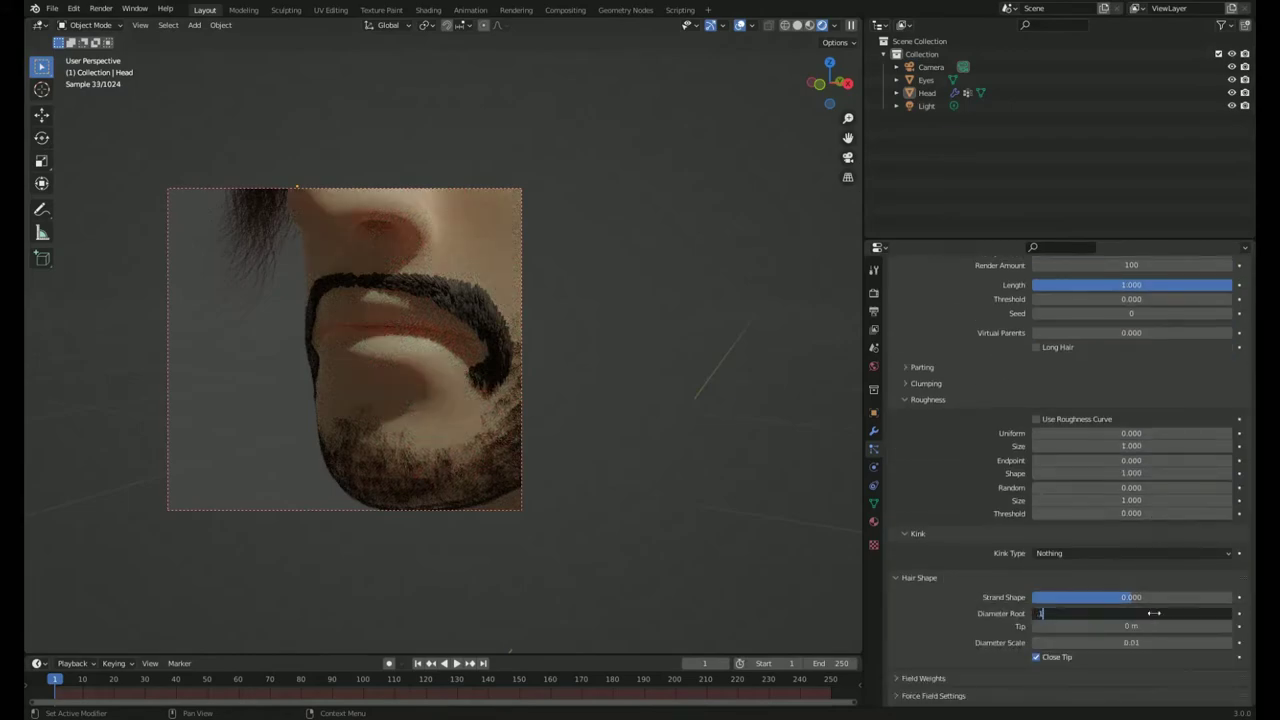
key(Return)
mouse_move(366, 480)
middle_down()
mouse_move(481, 446)
mouse_move(606, 462)
middle_up()
scroll(606, 462, up, 3)
scroll(358, 410, up, 2)
middle_drag(358, 410, 697, 366)
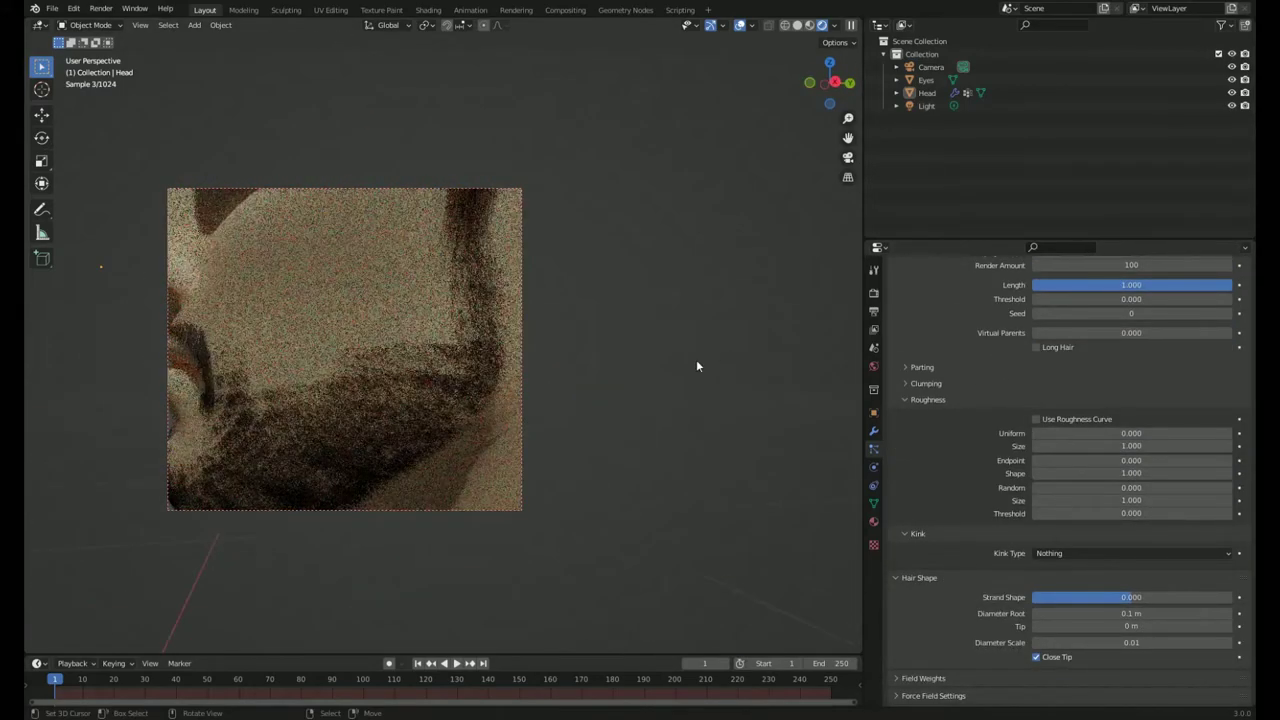
Shorten the ParticleSystem.003 beard along the sideburn and upper edge with the Length brush in Shrink mode.
key(z)
click(754, 360)
click(90, 25)
click(86, 126)
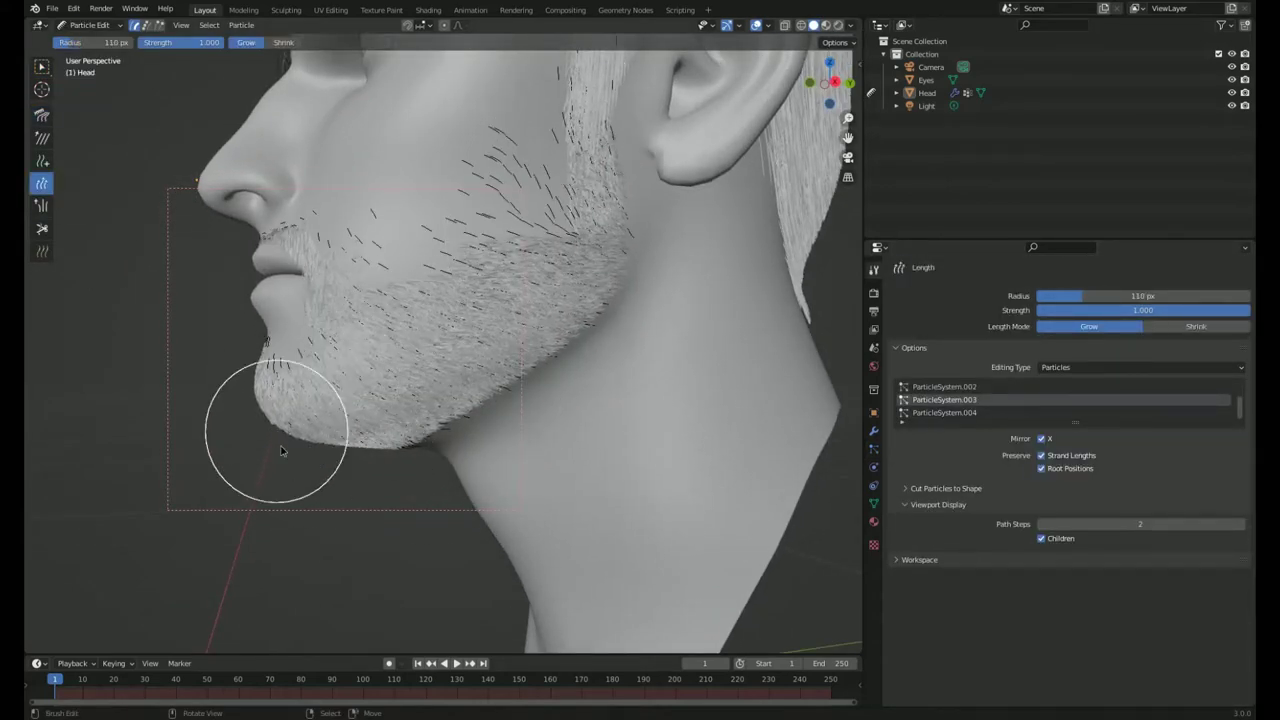
middle_drag(281, 451, 428, 385)
key(KP_3)
key(alt+z)
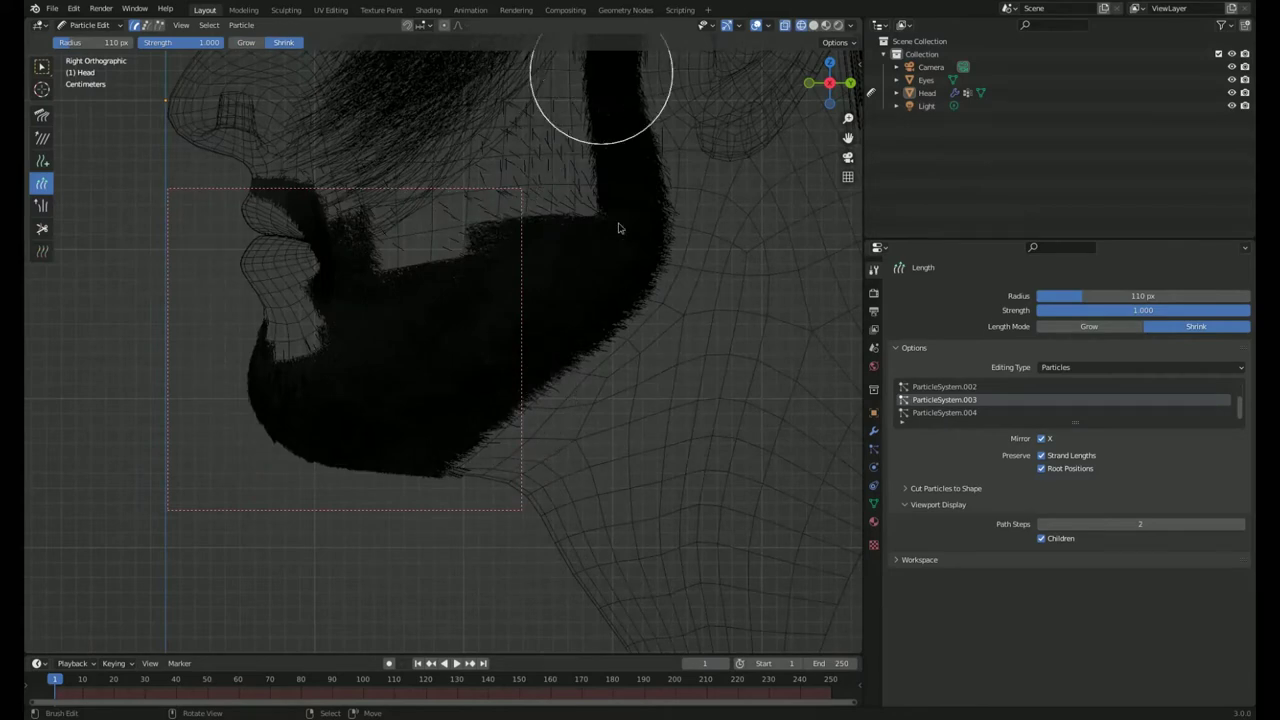
drag(618, 228, 549, 309)
drag(430, 393, 535, 407)
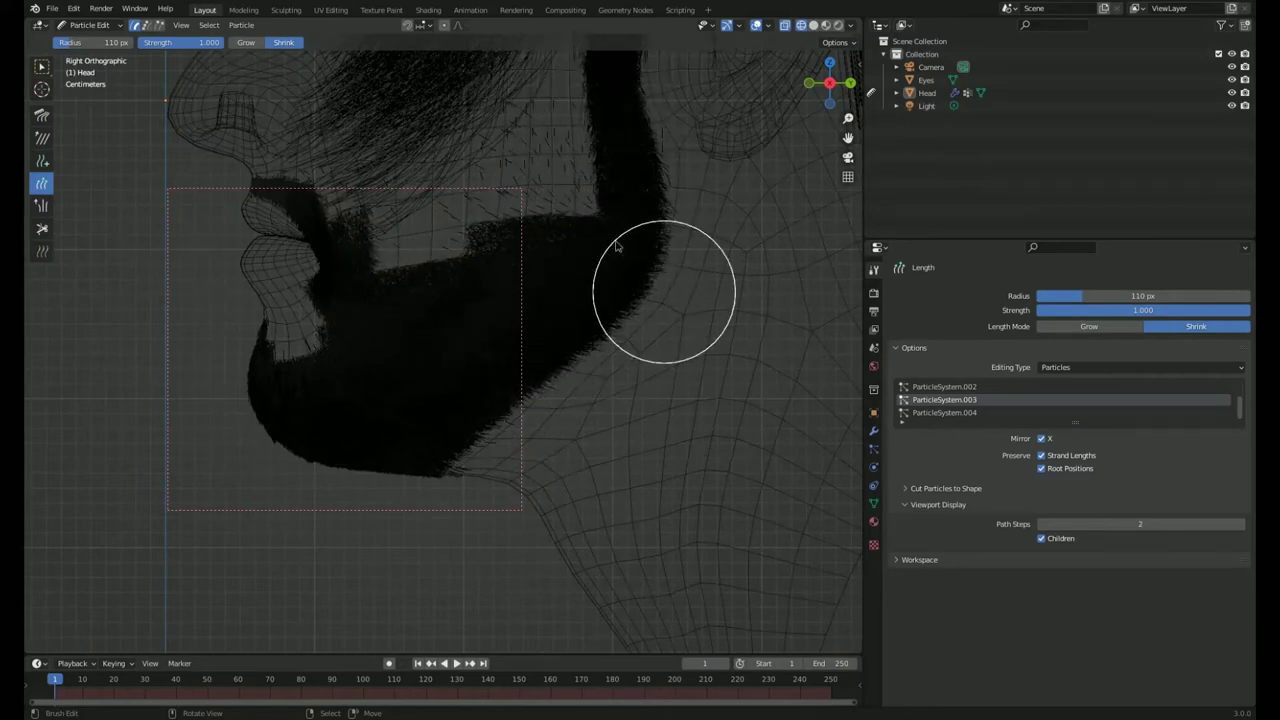
Return to Particle Edit and trim the beard's edges with the Cut brush.
key(alt+z)
click(90, 25)
click(94, 40)
click(90, 25)
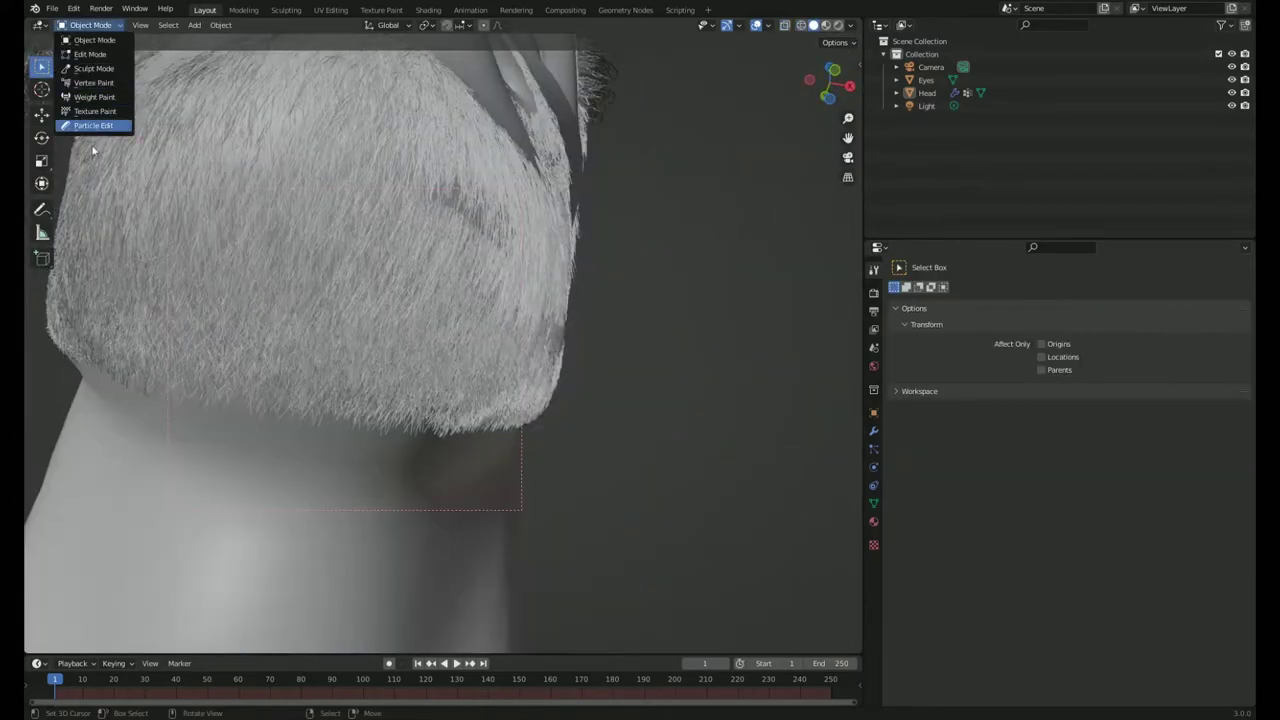
click(93, 125)
middle_drag(499, 520, 331, 390)
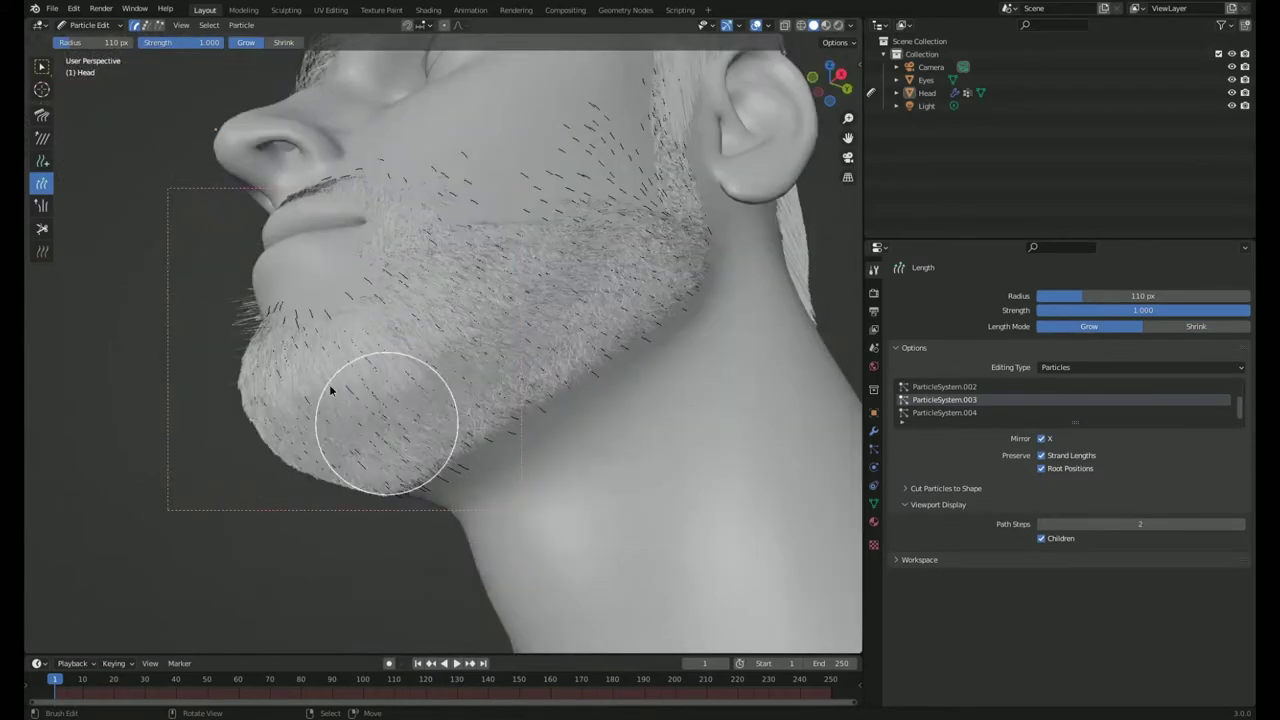
middle_drag(408, 482, 374, 500)
mouse_move(535, 467)
middle_down()
mouse_move(351, 465)
mouse_move(394, 408)
mouse_move(536, 395)
middle_up()
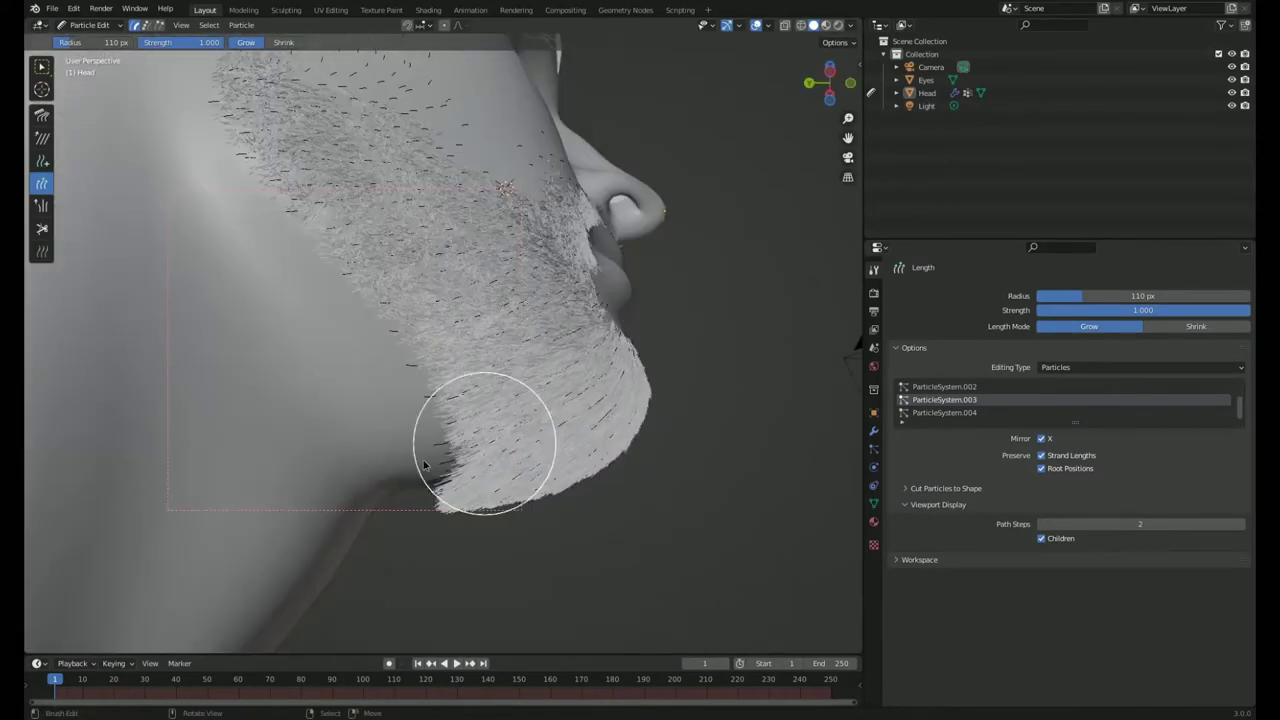
mouse_move(424, 464)
middle_down()
mouse_move(314, 414)
mouse_move(481, 432)
middle_up()
key(shift+space)
middle_drag(350, 465, 76, 198)
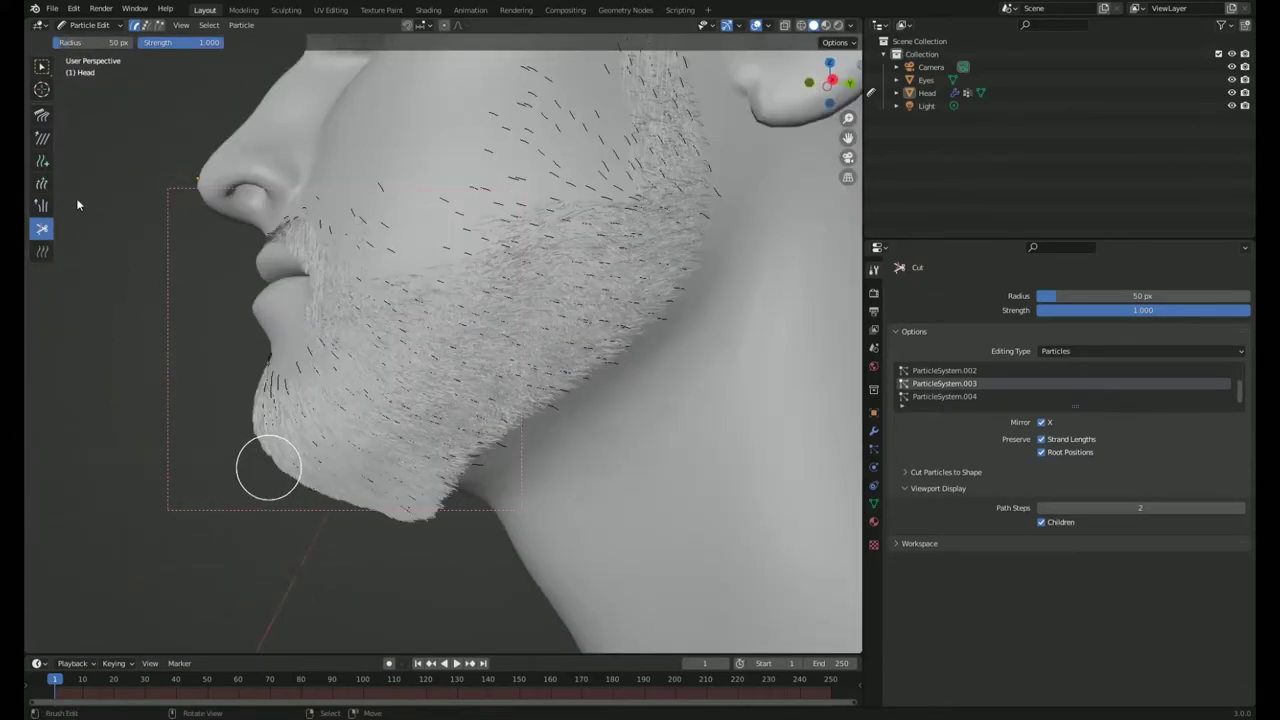
click(42, 115)
middle_drag(383, 549, 506, 461)
Raise the beard's Roughness Random to 0.019 and preview it in Rendered shading.
click(90, 25)
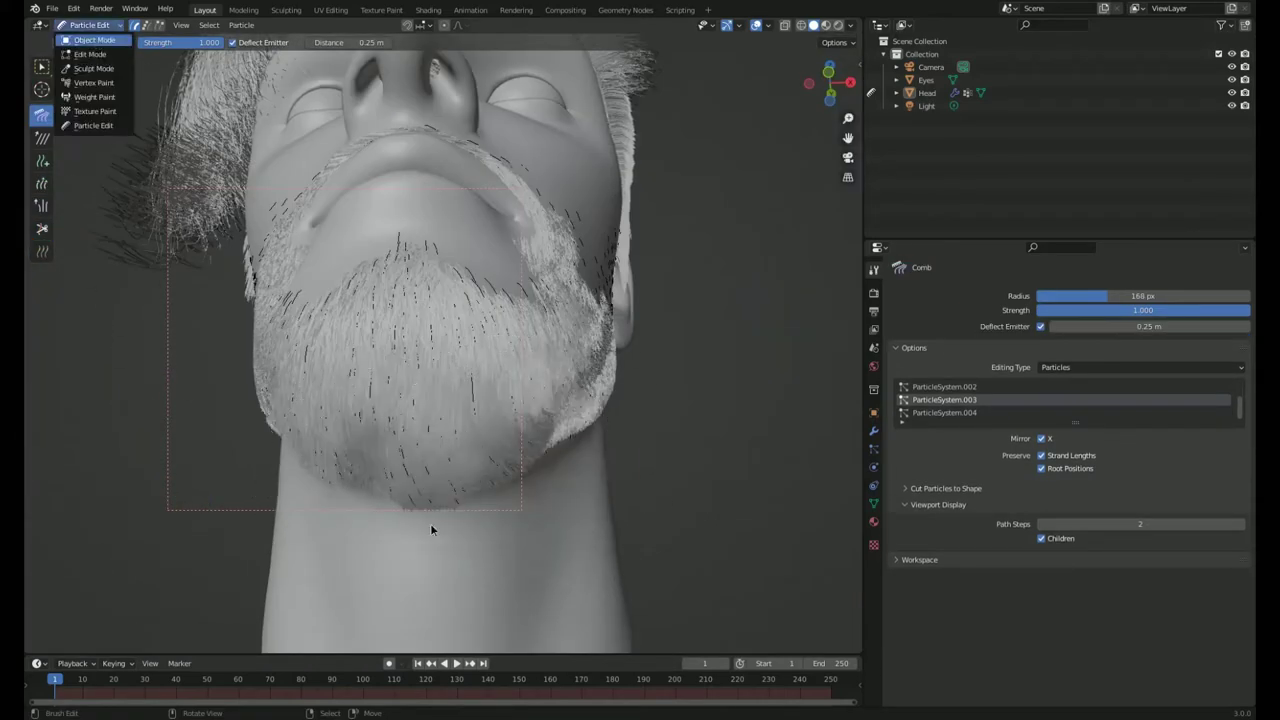
scroll(1101, 454, down, 5)
scroll(1120, 500, down, 5)
drag(1131, 513, 1160, 513)
click(838, 25)
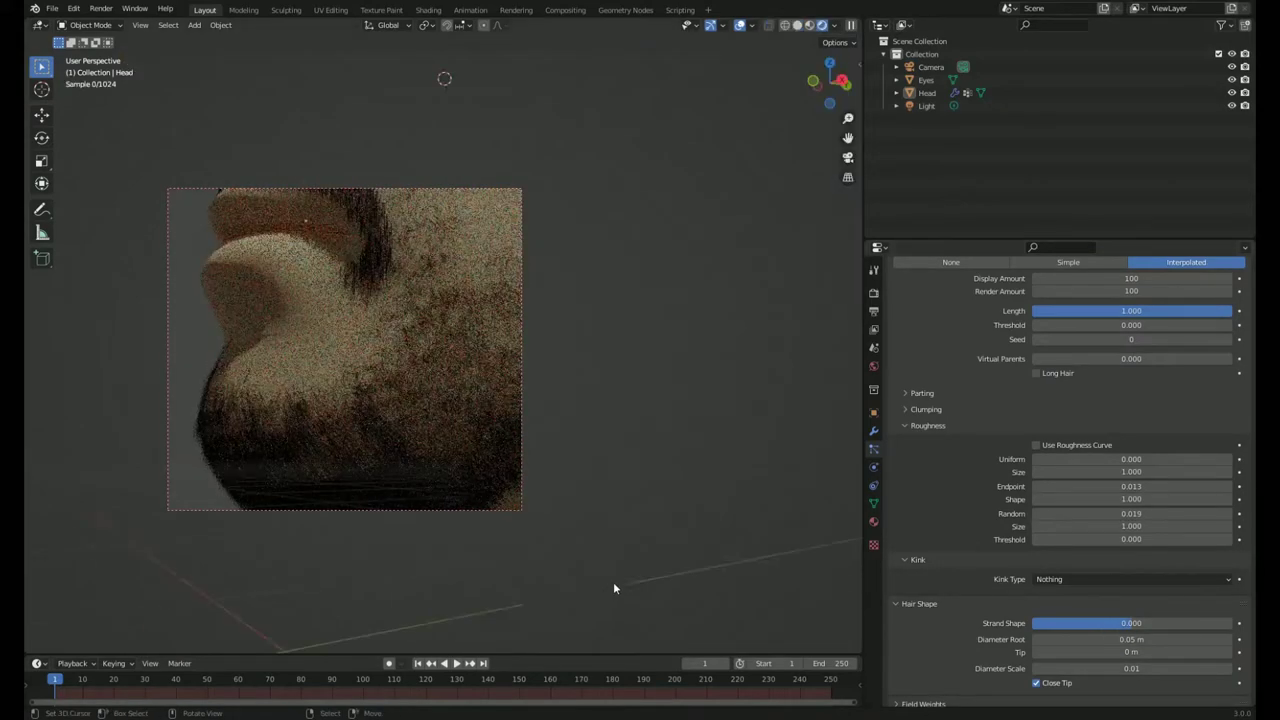
scroll(612, 585, down, 8)
mouse_move(604, 595)
middle_down()
mouse_move(483, 580)
mouse_move(663, 514)
middle_up()
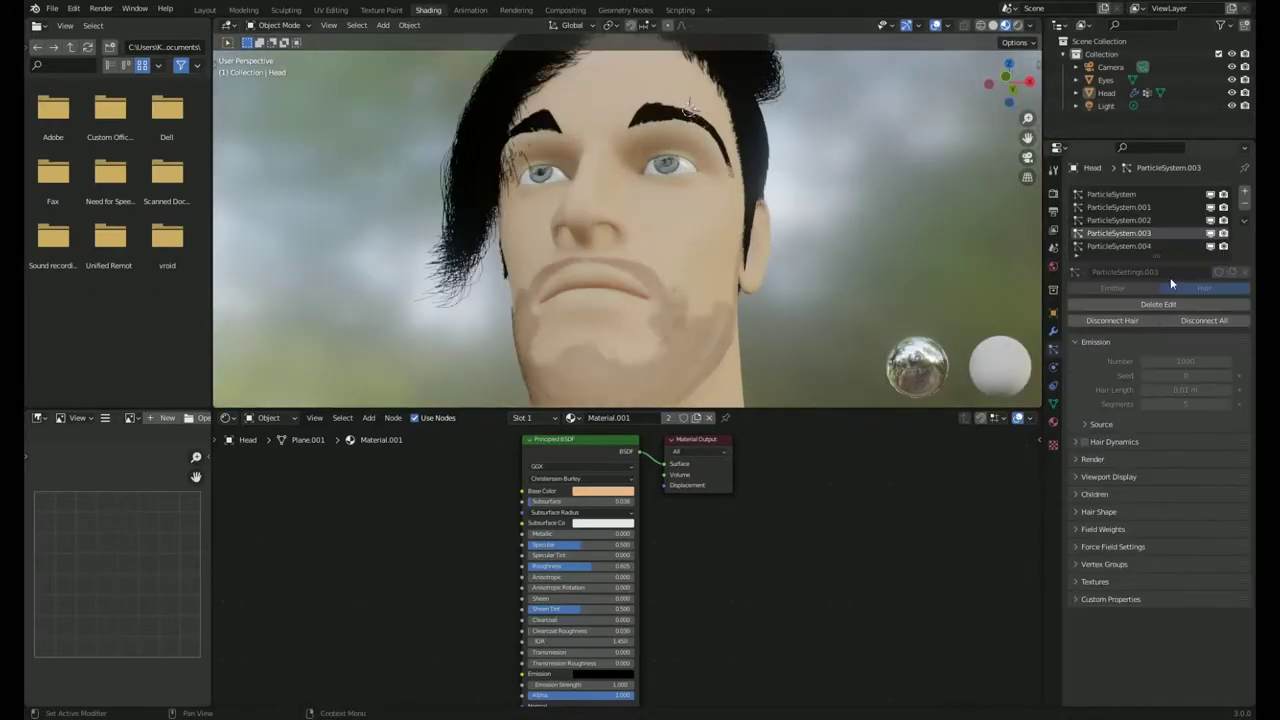
Assign Material.003 to the moustache hair system.
click(1118, 246)
click(1092, 459)
click(1190, 494)
click(1181, 538)
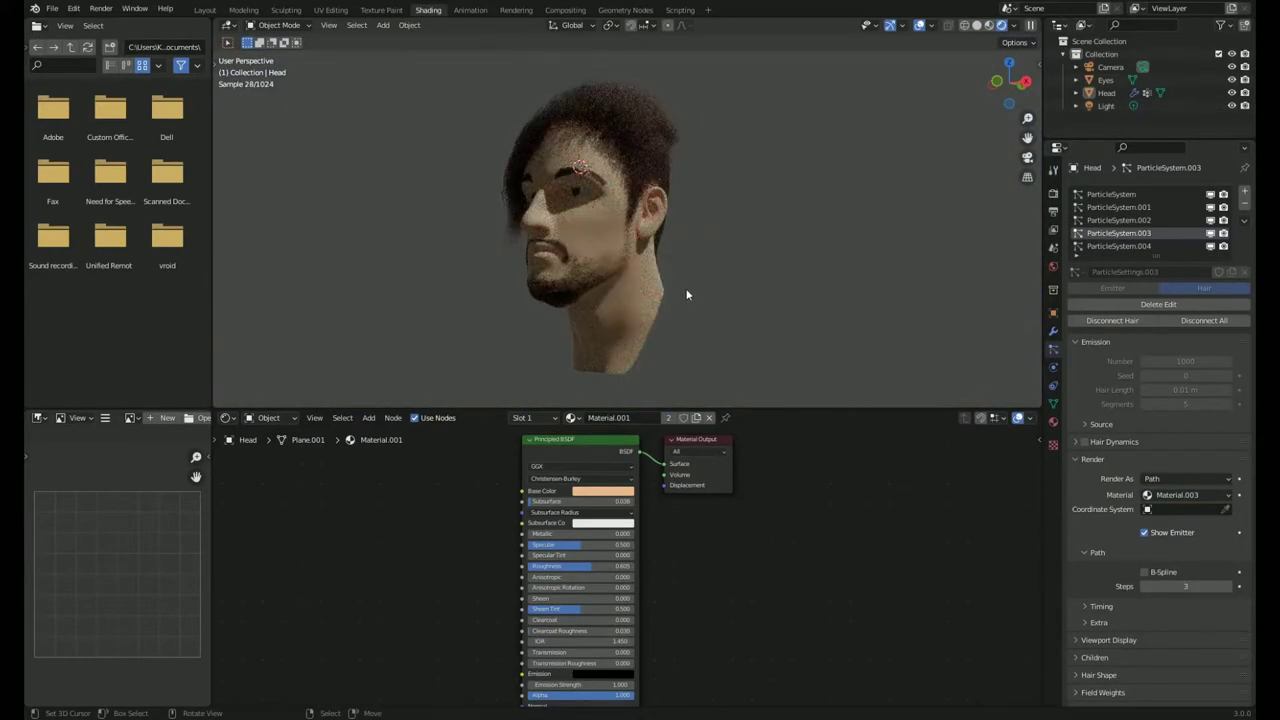
Raise the hair shader's random roughness to 0.523.
middle_drag(677, 292, 629, 307)
click(629, 307)
click(1053, 421)
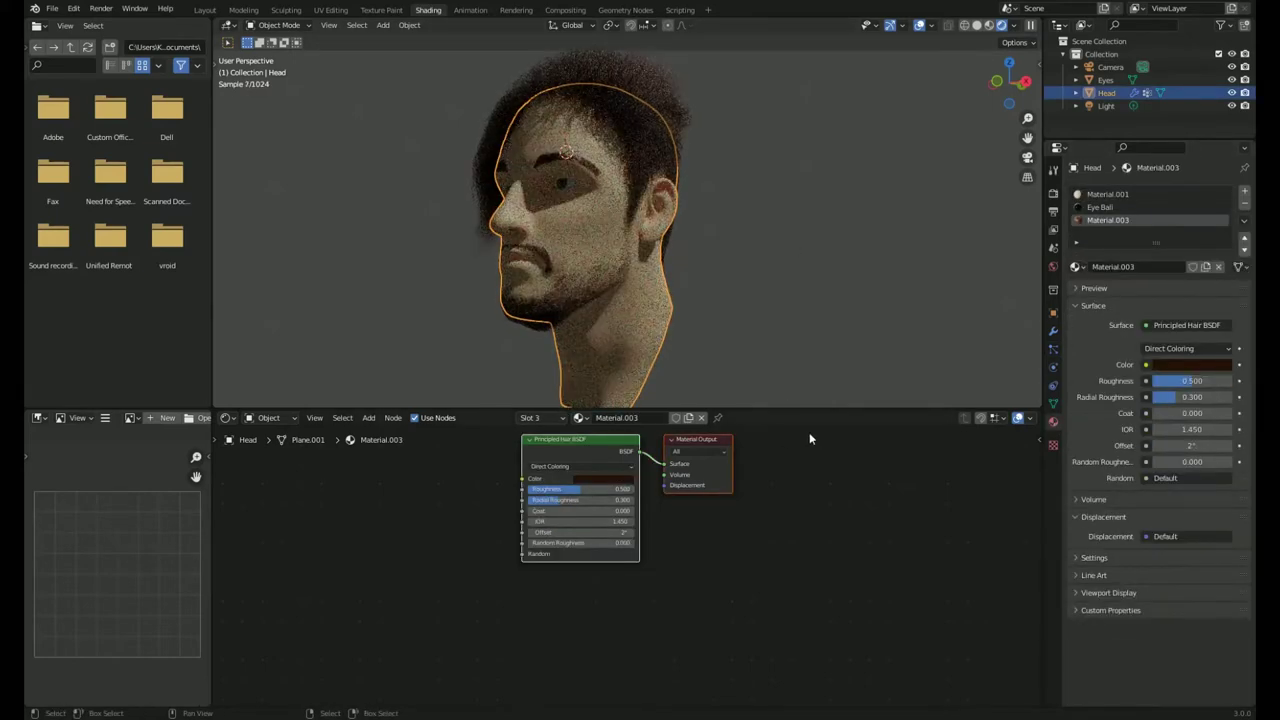
middle_drag(651, 493, 698, 501)
scroll(590, 160, up, 5)
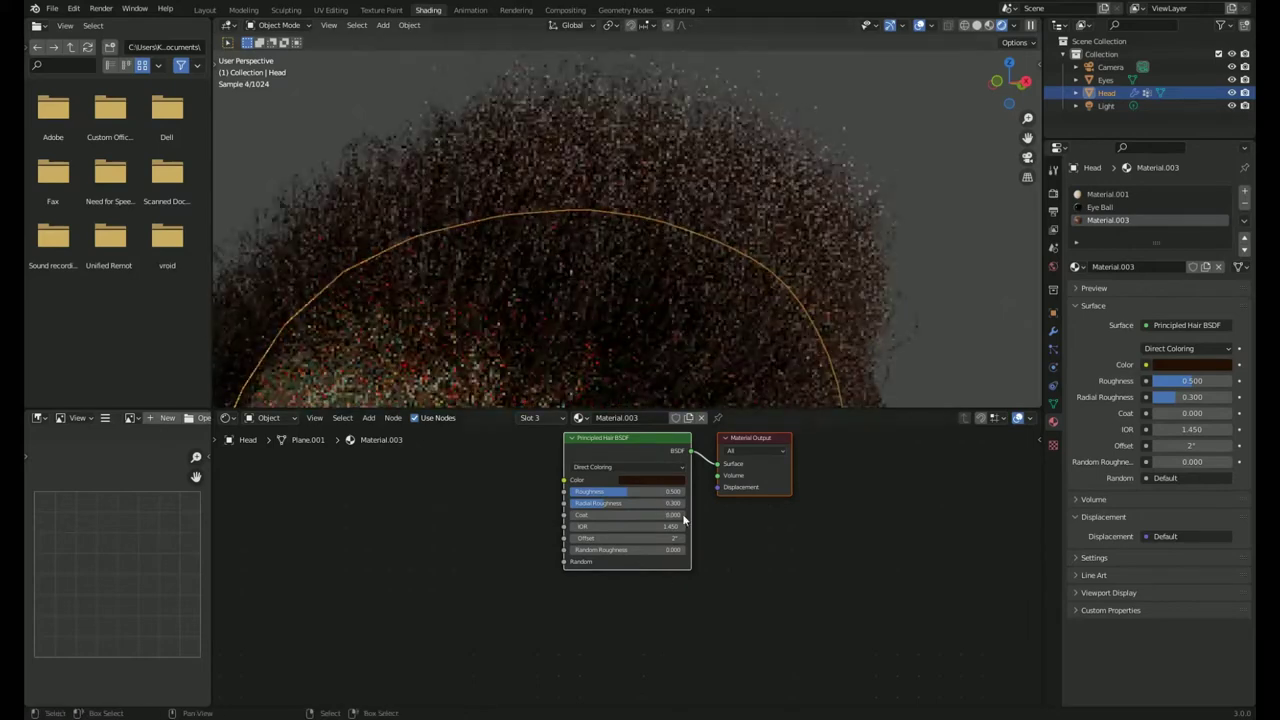
scroll(600, 500, up, 3)
drag(760, 629, 812, 629)
Add a Hair Info node and route its Random output into the hair shader.
key(shift+a)
click(450, 549)
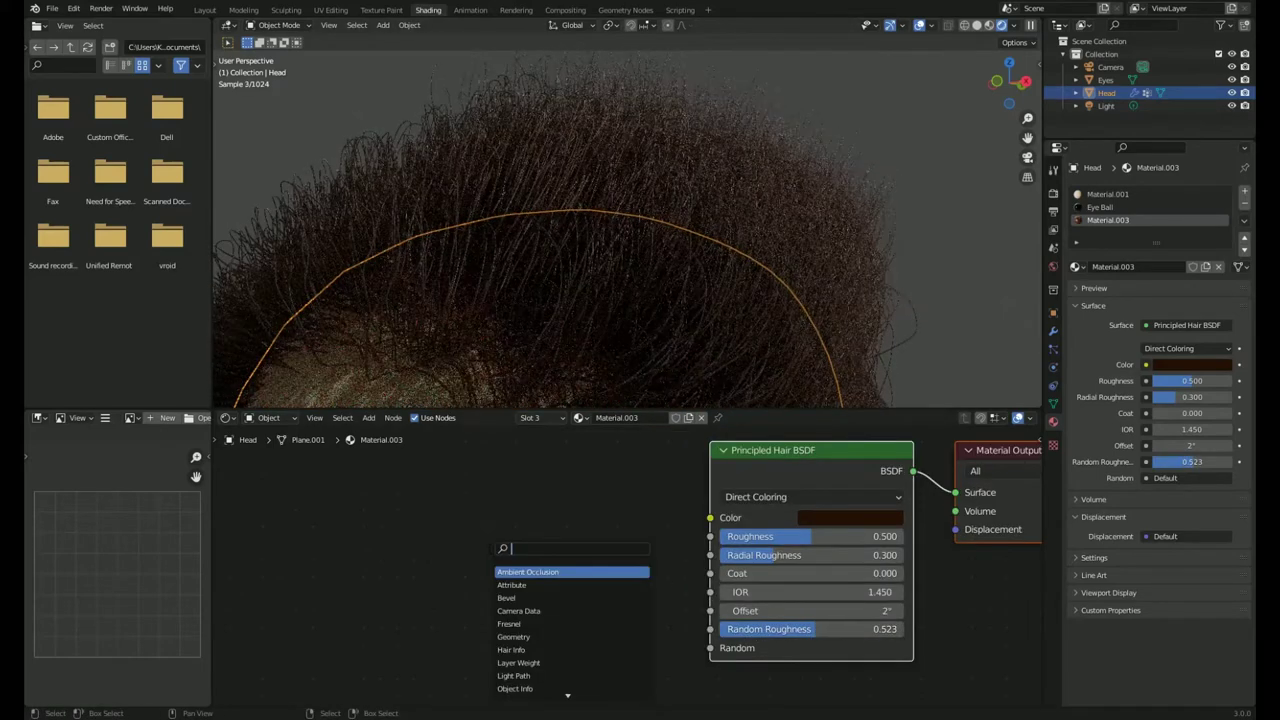
text(h)
click(510, 584)
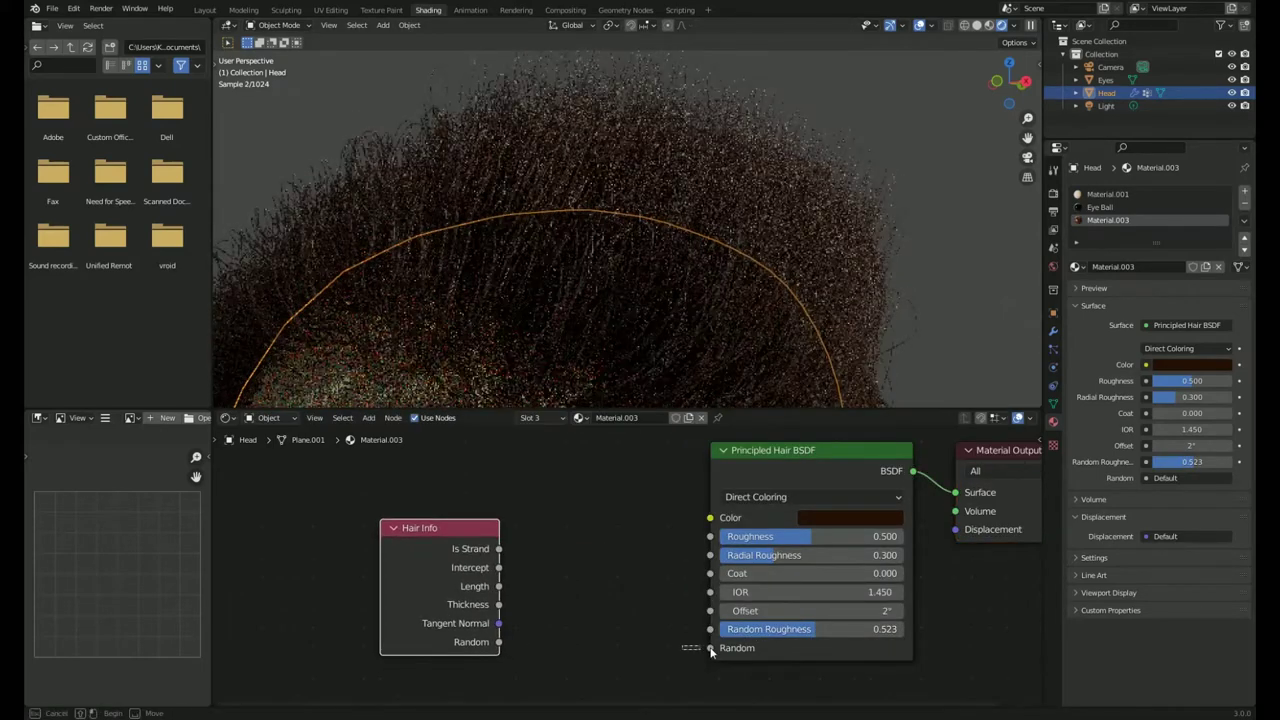
drag(498, 642, 710, 647)
scroll(491, 358, down, 5)
scroll(546, 237, down, 2)
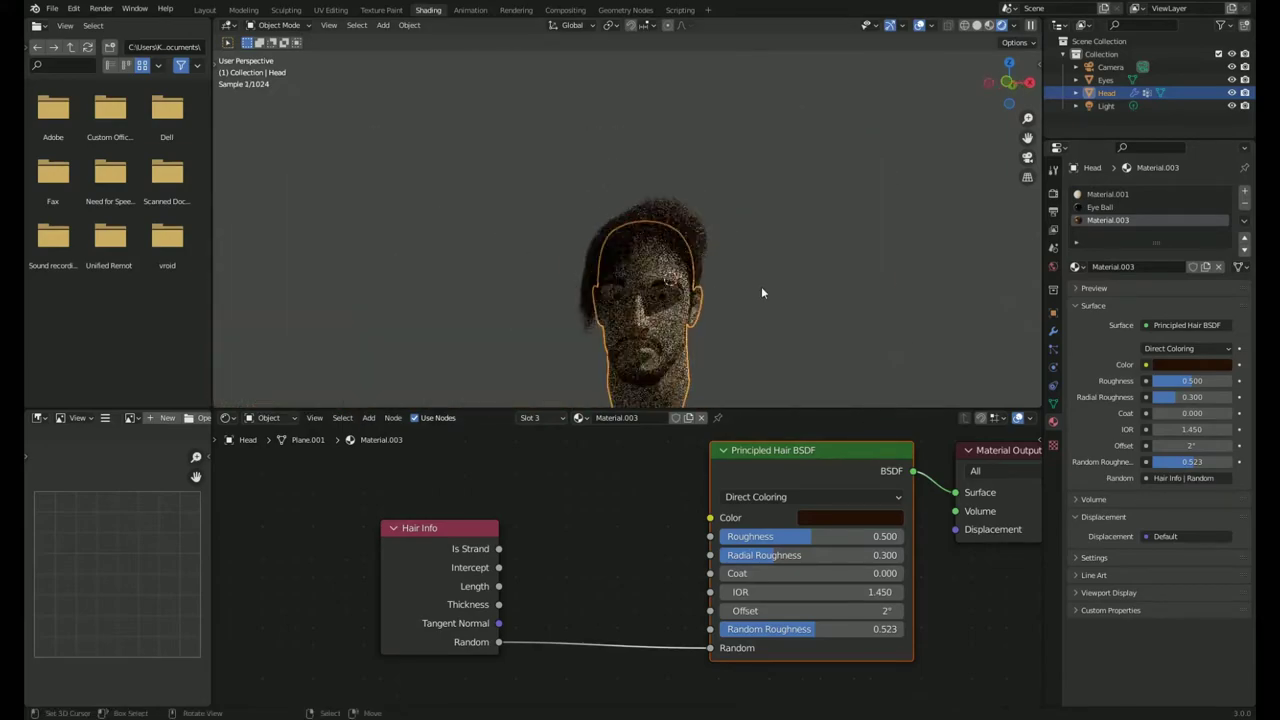
drag(712, 517, 865, 526)
Insert a B-Spline ColorRamp between Hair Info Random and the hair Color, adding an extra stop.
key(shift+a)
text(color)
key(Return)
click(715, 525)
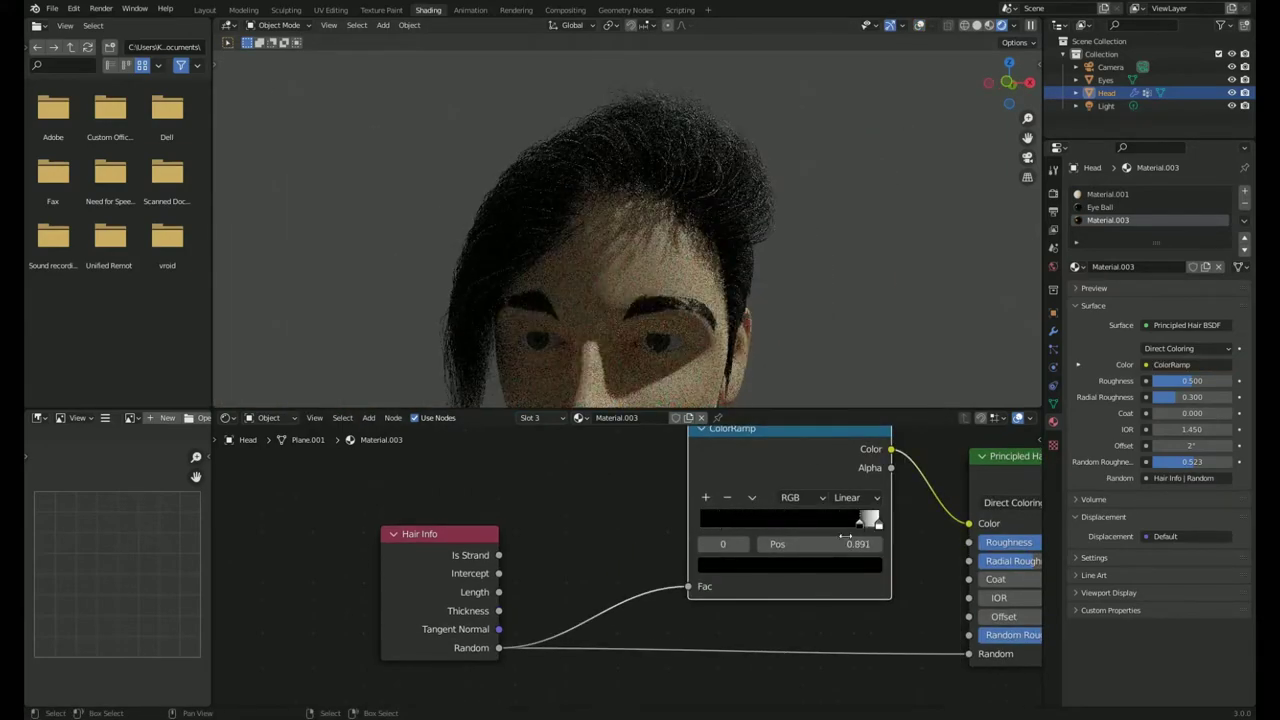
click(850, 497)
click(855, 573)
click(705, 497)
click(790, 565)
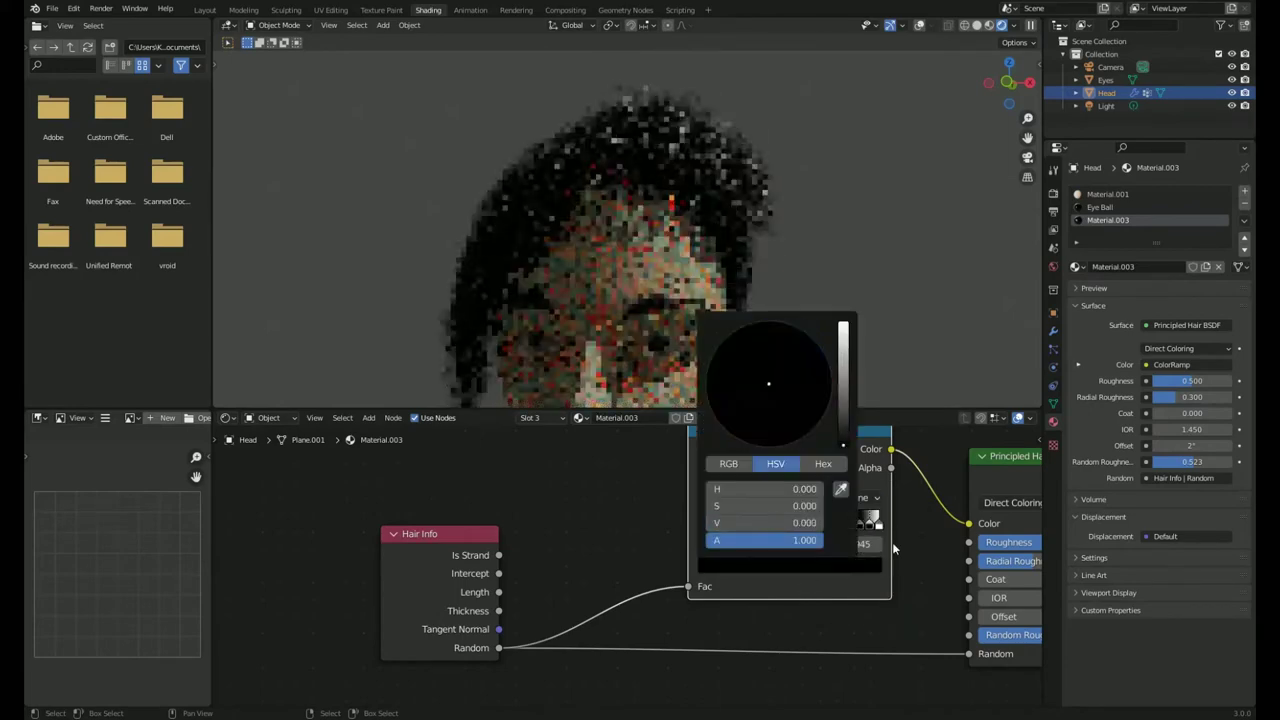
drag(878, 524, 869, 530)
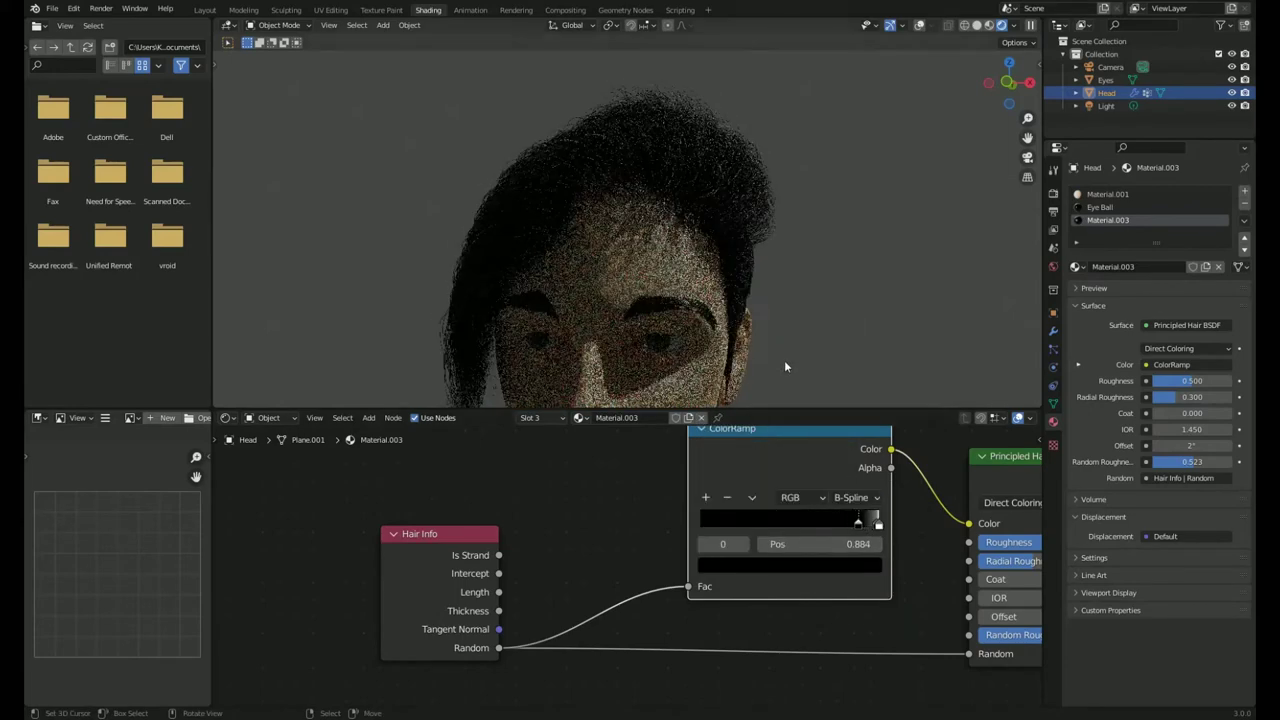
Set one ramp stop to dark brown and the other to orange.
click(790, 565)
click(745, 438)
scroll(757, 434, down, 3)
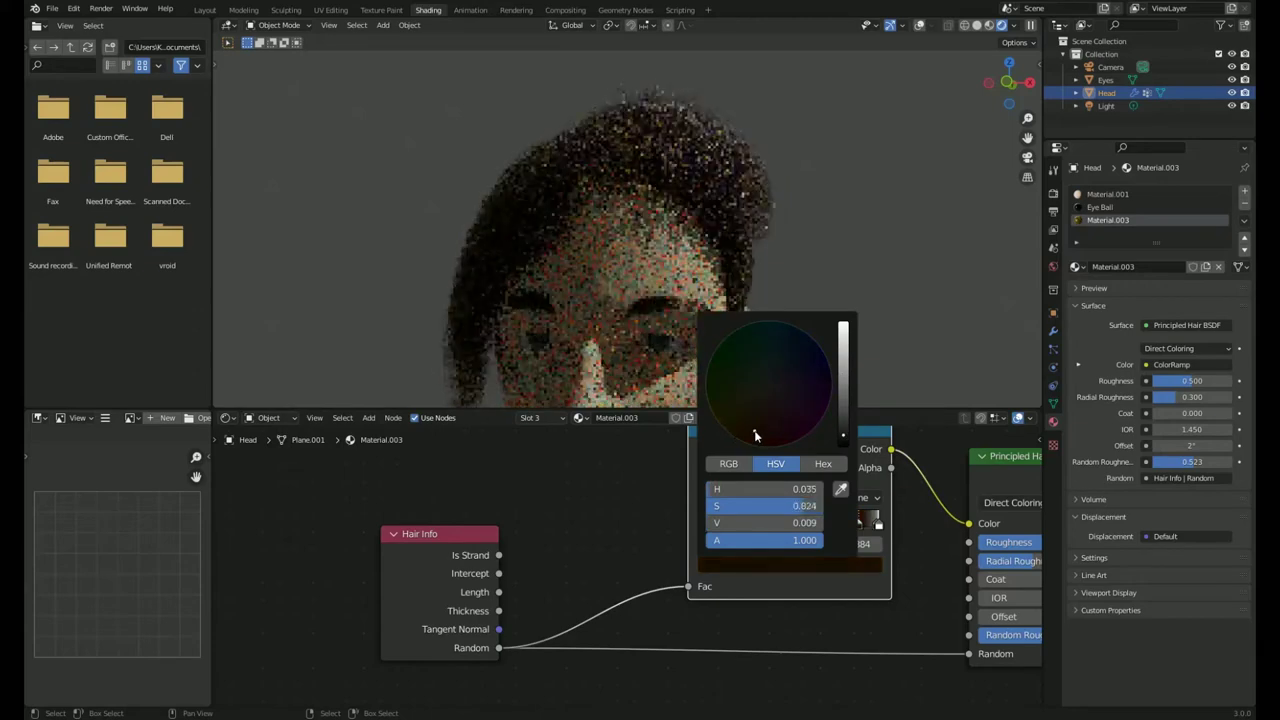
scroll(437, 303, down, 3)
middle_drag(437, 303, 411, 300)
scroll(411, 300, up, 4)
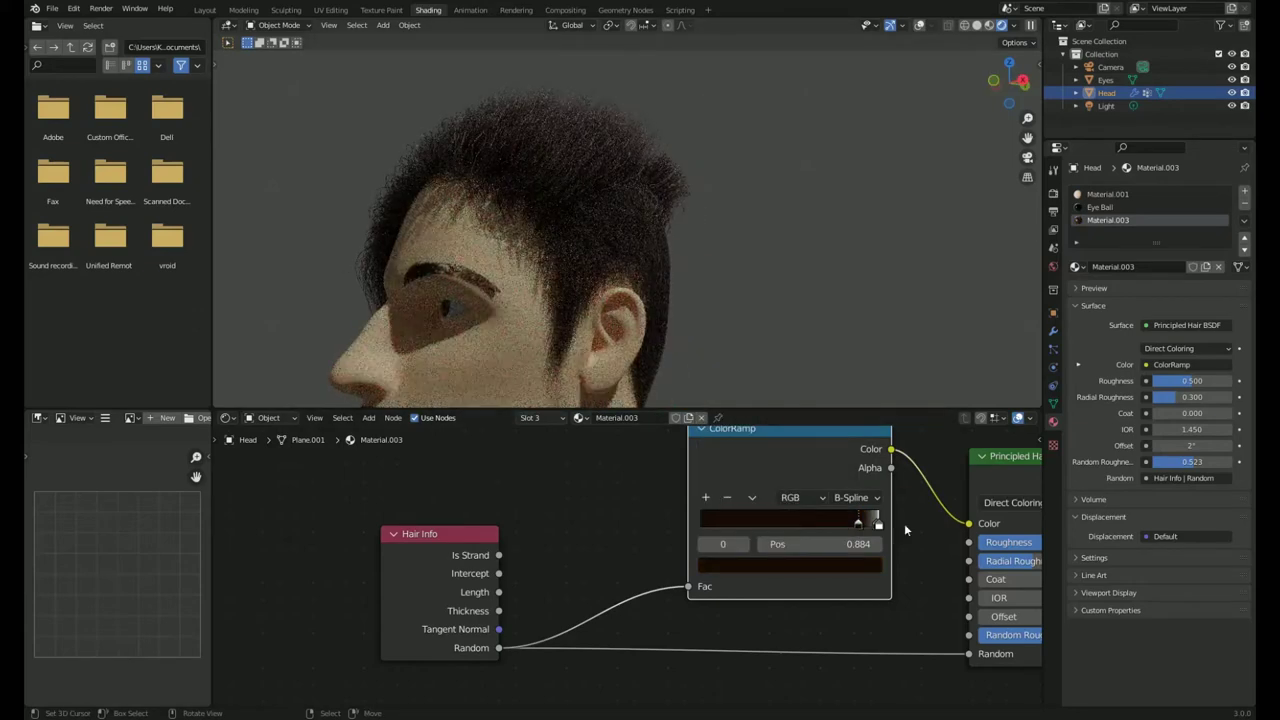
click(872, 524)
click(790, 565)
click(741, 428)
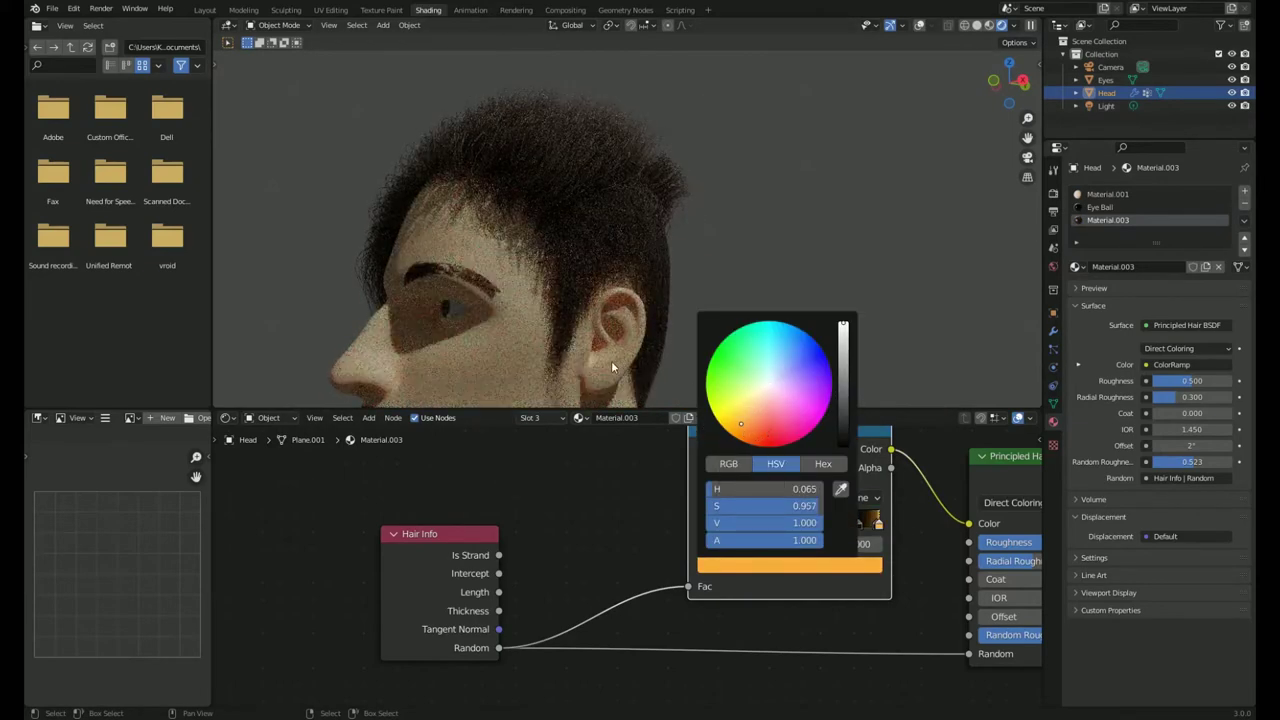
Select the skin material Material.001 and hide hair systems from the viewport.
middle_drag(610, 362, 693, 378)
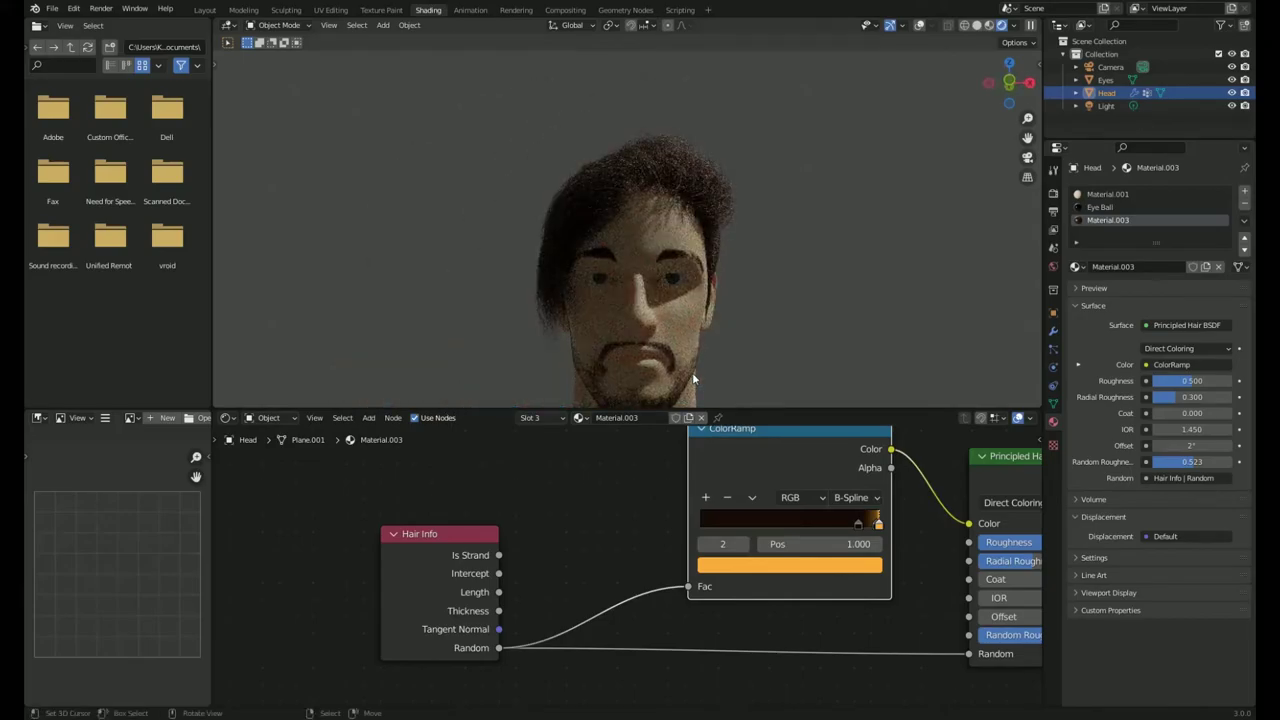
scroll(636, 334, up, 3)
scroll(689, 259, up, 3)
scroll(689, 259, up, 2)
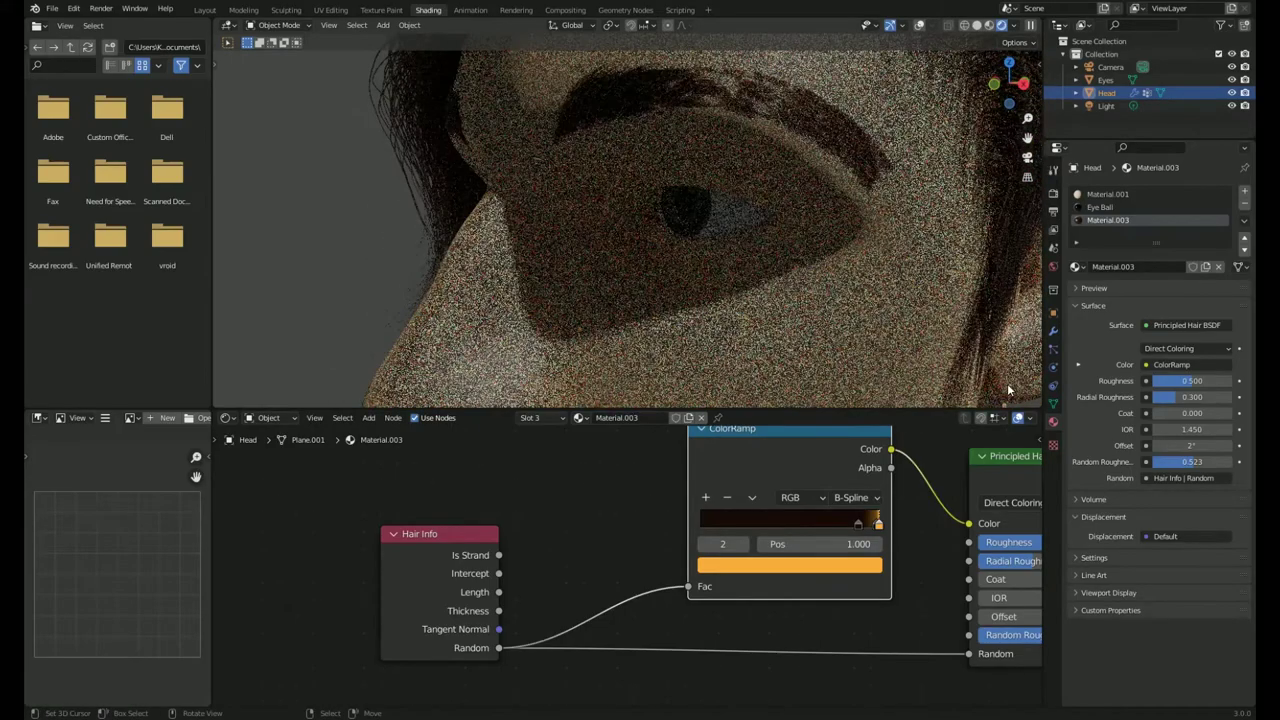
click(1107, 194)
click(1053, 331)
click(1186, 212)
click(1186, 269)
Hide the remaining hair systems, including eyebrows and lashes, from the viewport.
click(1186, 326)
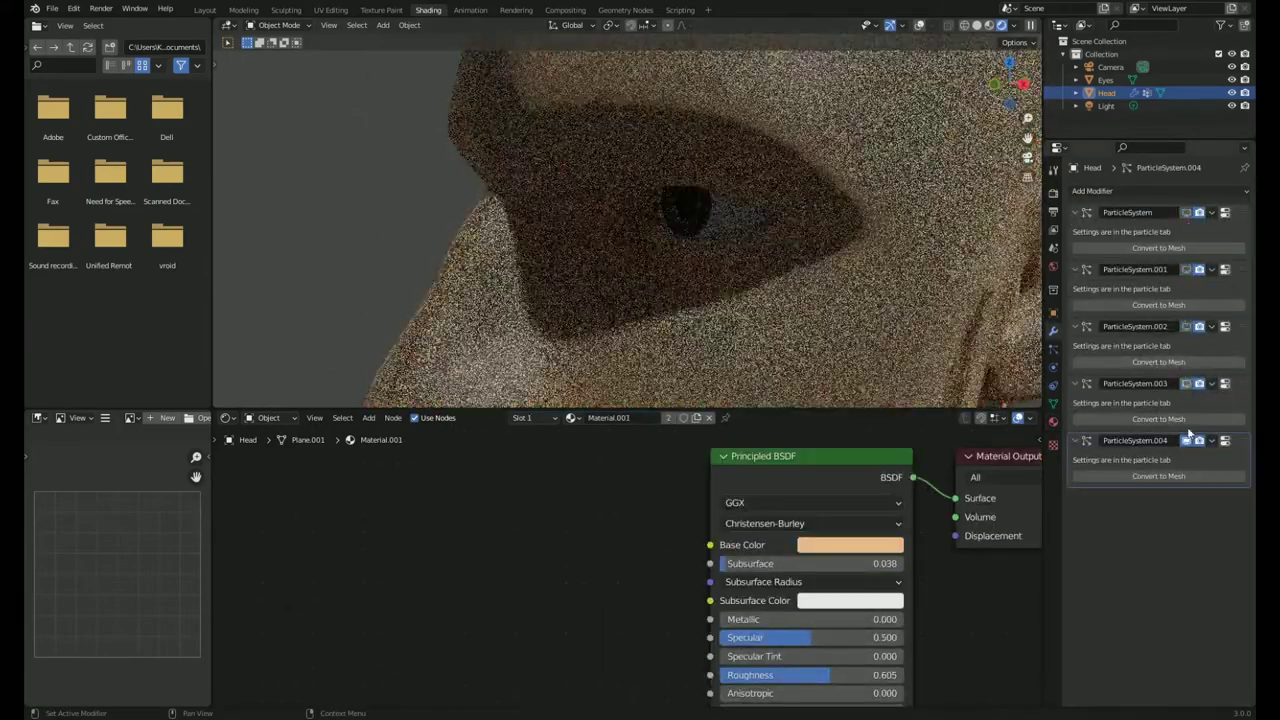
click(1186, 383)
click(1186, 440)
scroll(917, 278, down, 5)
click(1053, 192)
scroll(760, 240, up, 3)
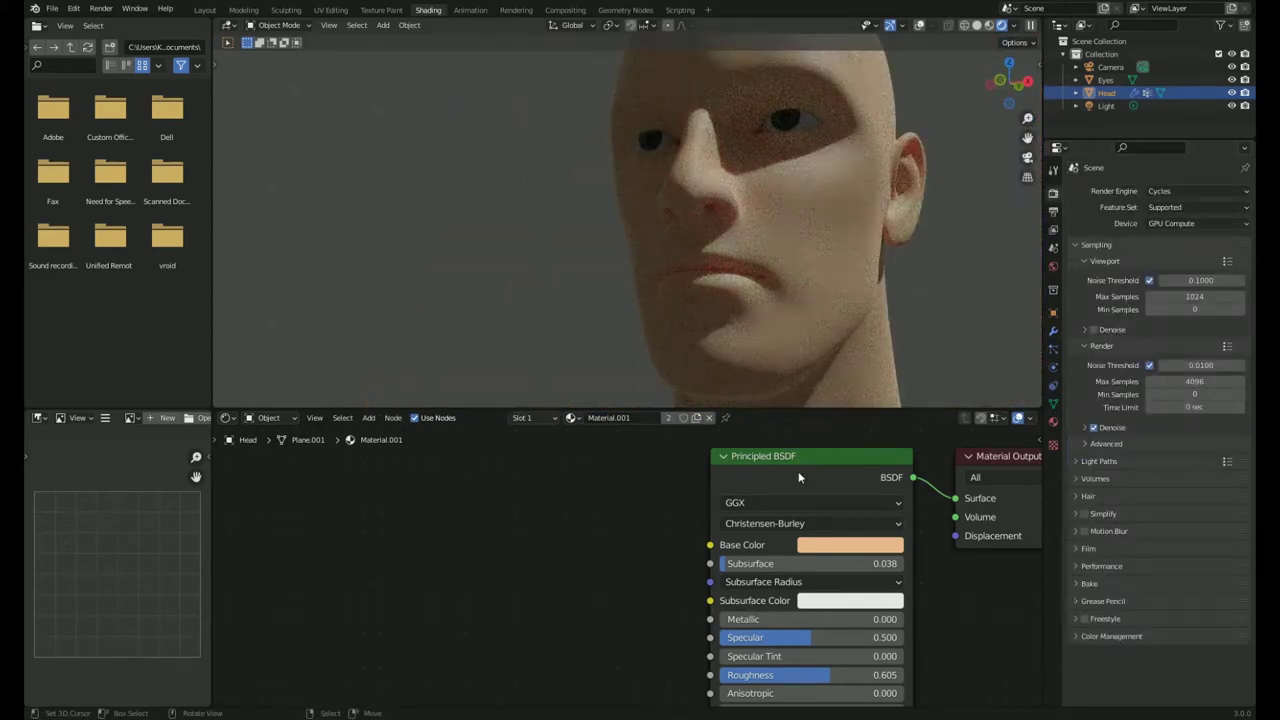
Add a Voronoi Texture feeding the skin base colour with scale 84.9.
click(590, 527)
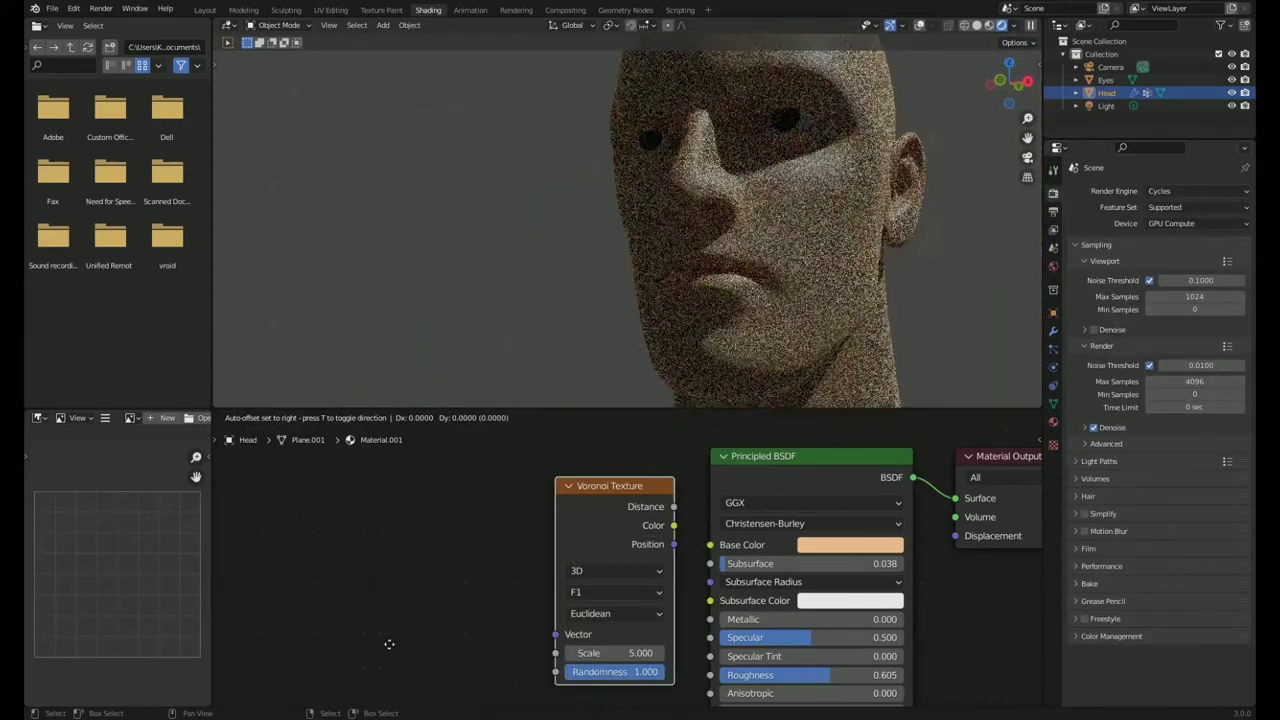
click(500, 665)
drag(567, 632, 763, 472)
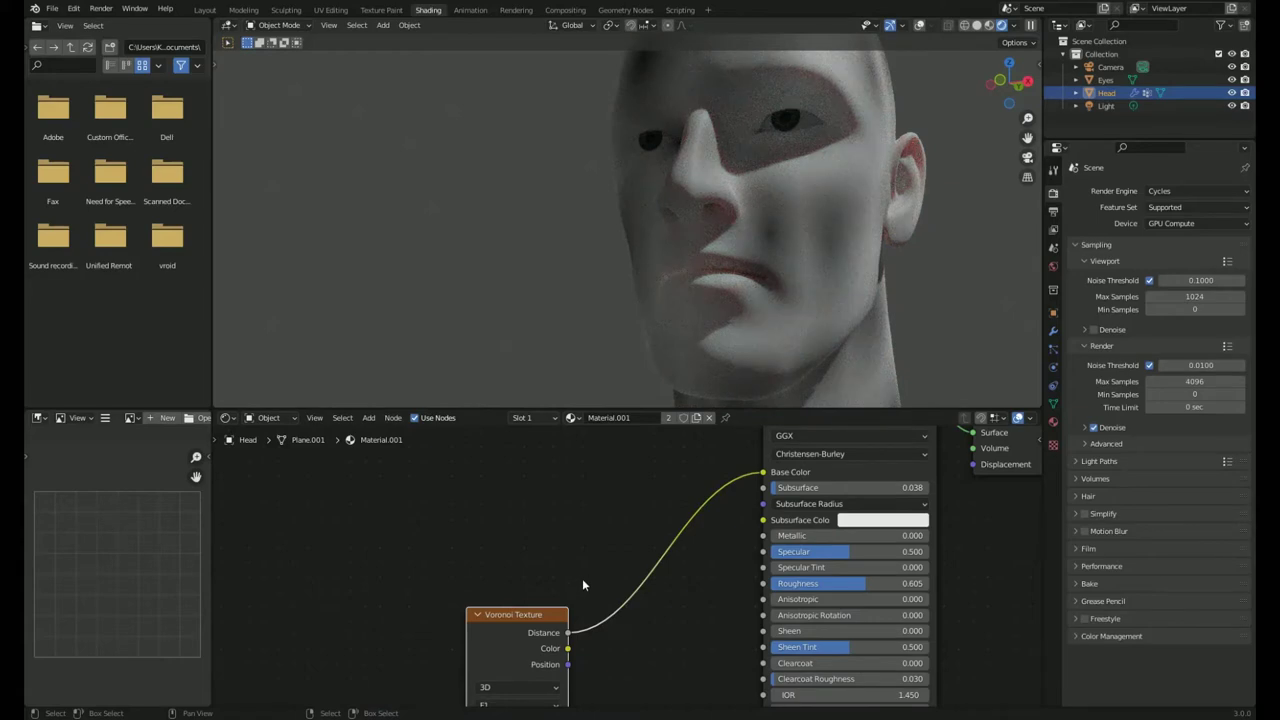
middle_drag(688, 604, 752, 498)
click(580, 652)
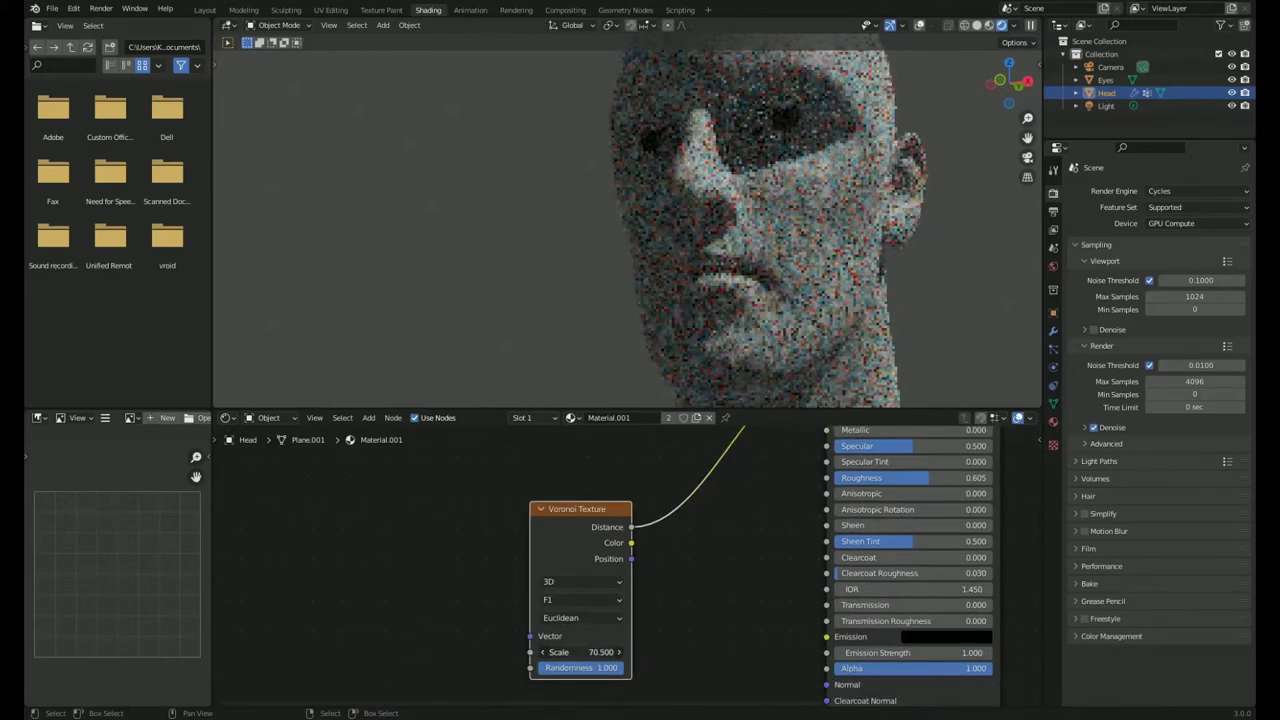
text(84.9)
key(Return)
Feed Object texture coordinates into the Voronoi and add a Bump node from its output.
middle_drag(558, 542, 689, 540)
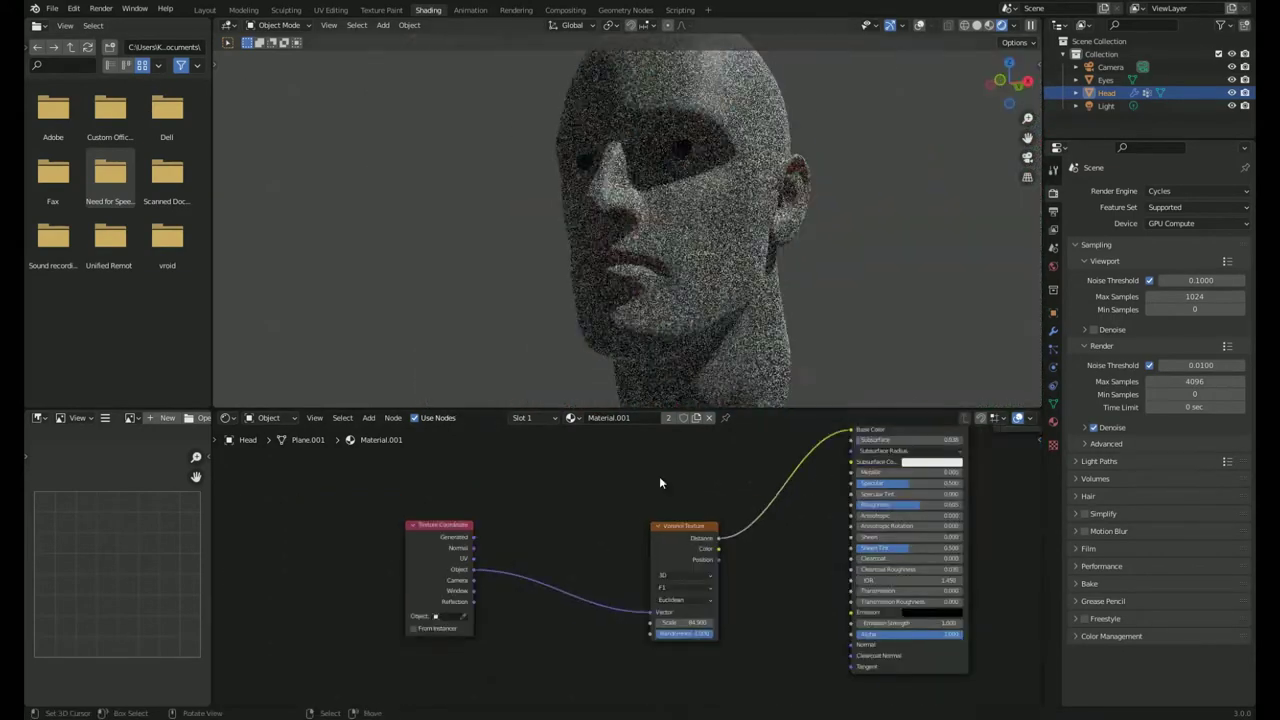
drag(718, 538, 853, 650)
drag(851, 430, 812, 470)
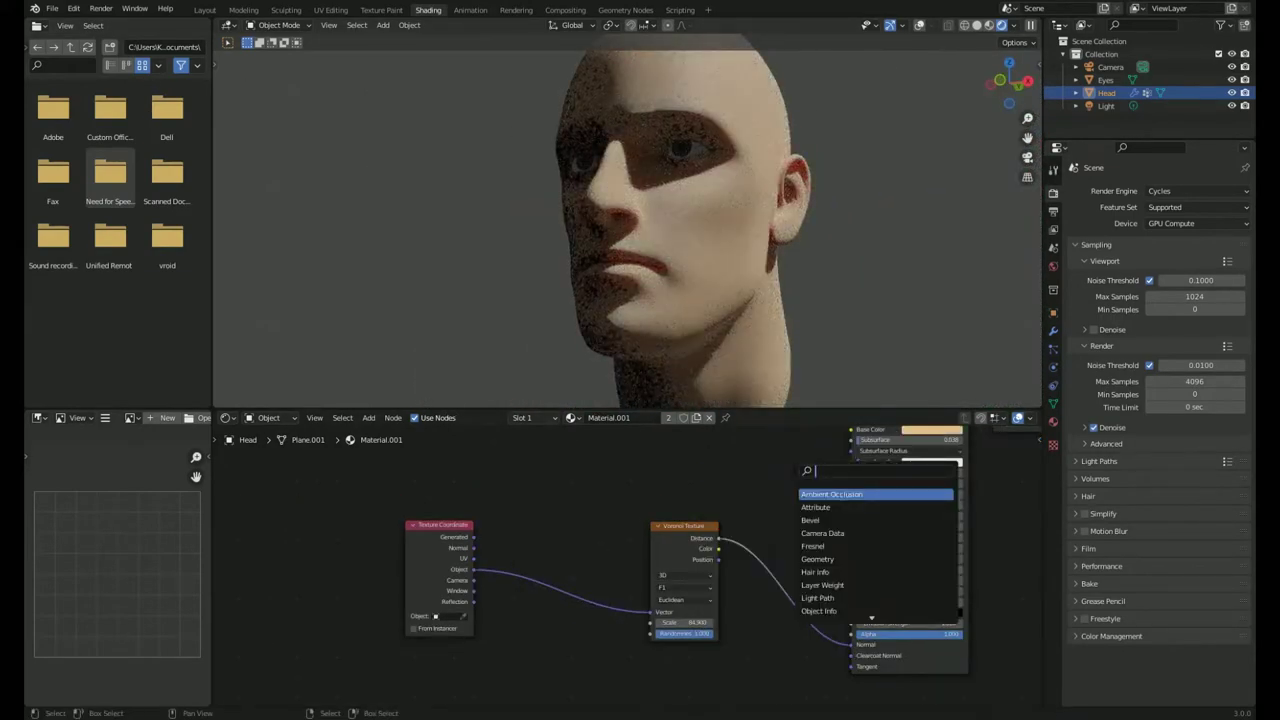
text(bump)
key(Return)
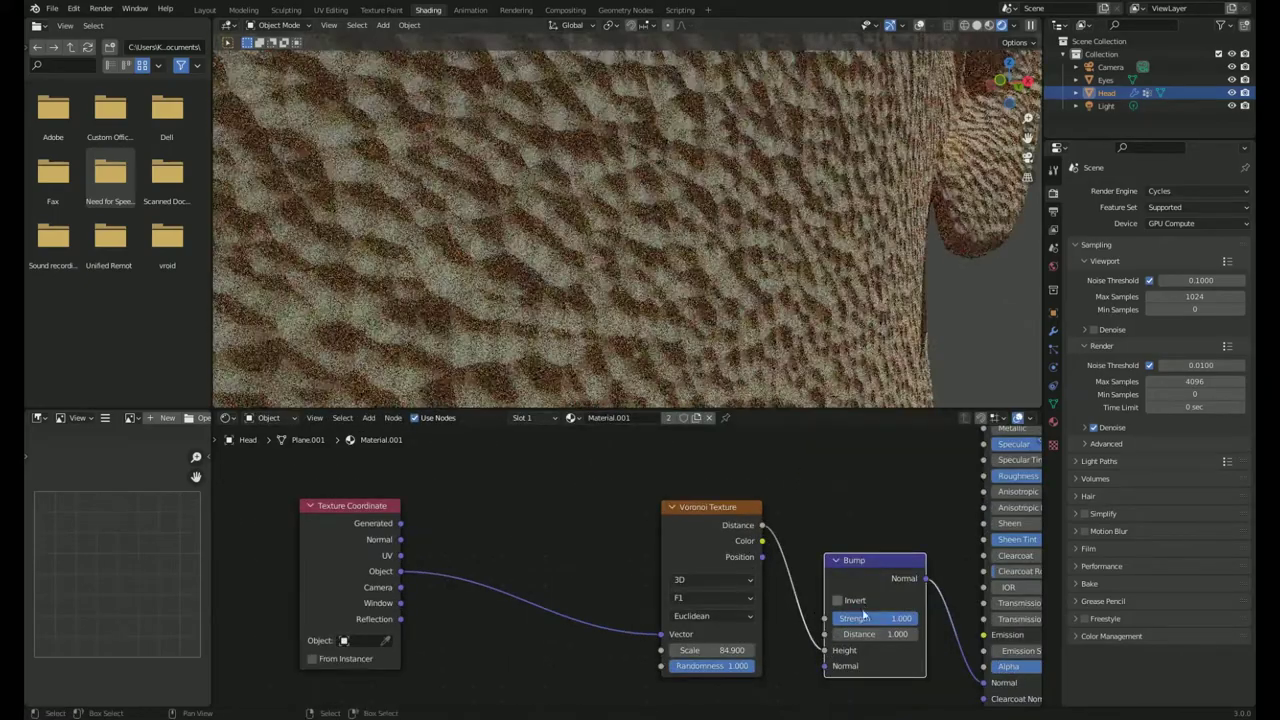
Set the Bump strength to 0.1, invert it, and raise the Voronoi scale to 114.
click(864, 617)
text(0.1)
key(Return)
click(837, 600)
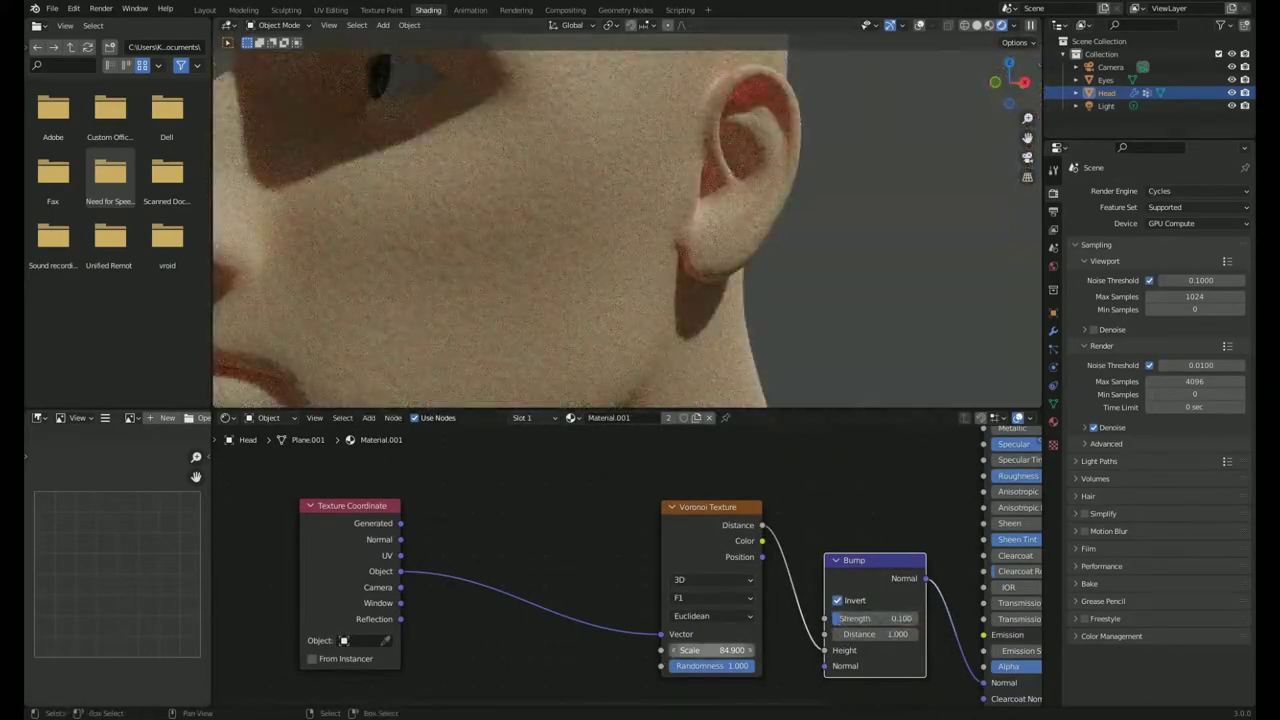
drag(712, 650, 760, 650)
middle_drag(510, 303, 700, 286)
scroll(700, 286, down, 3)
In Vertex Paint mode, apply Dirty Vertex Colors to the head with Dirt Only.
click(278, 25)
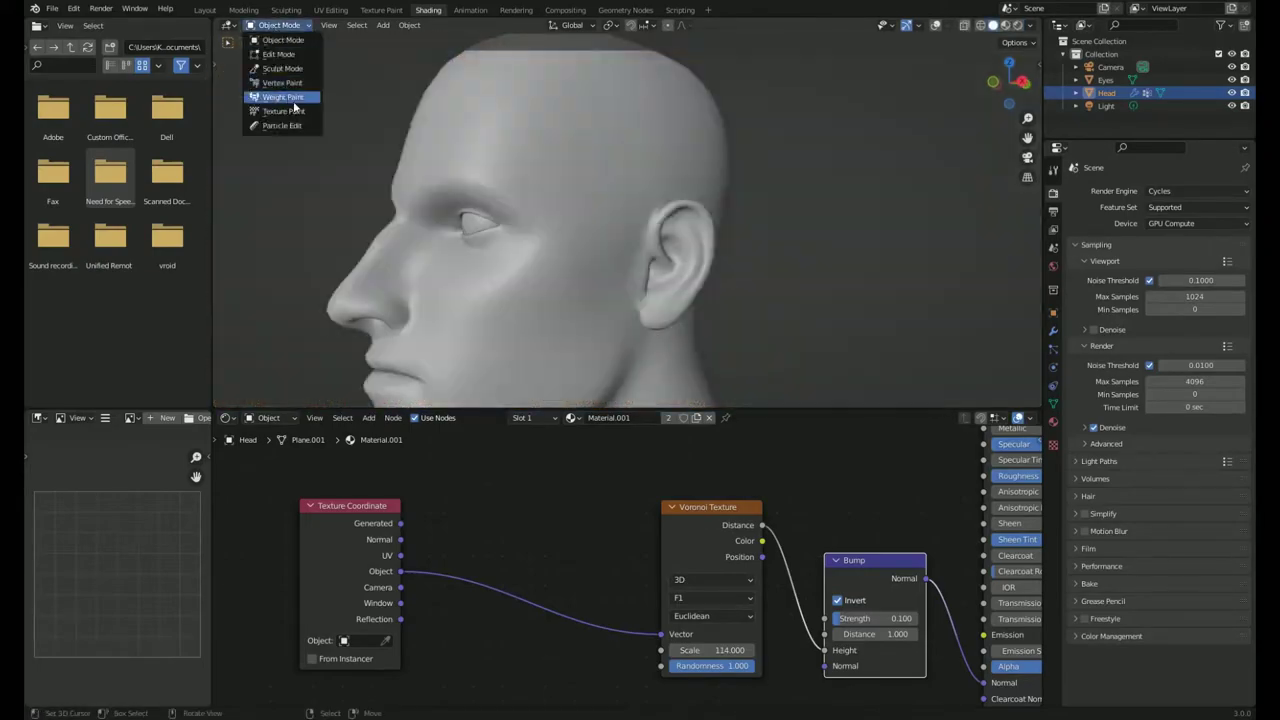
click(285, 94)
click(448, 66)
middle_drag(448, 90, 560, 200)
click(226, 390)
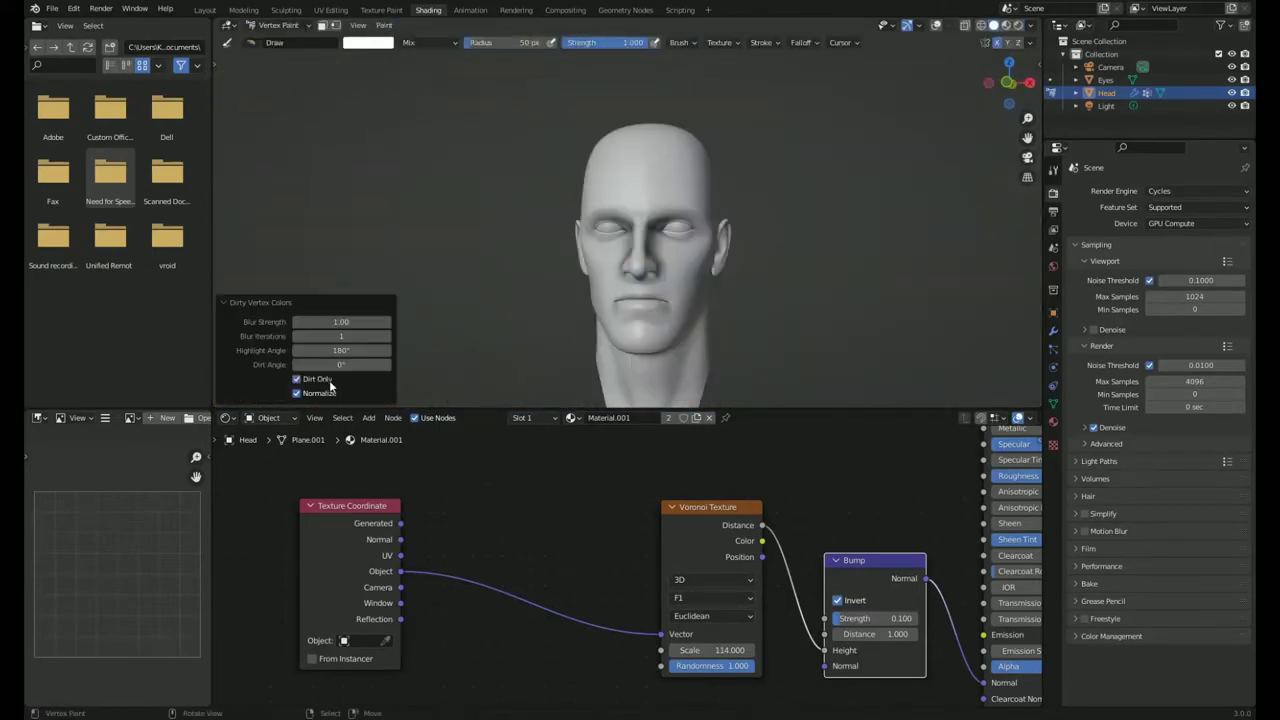
click(296, 379)
middle_drag(500, 330, 610, 313)
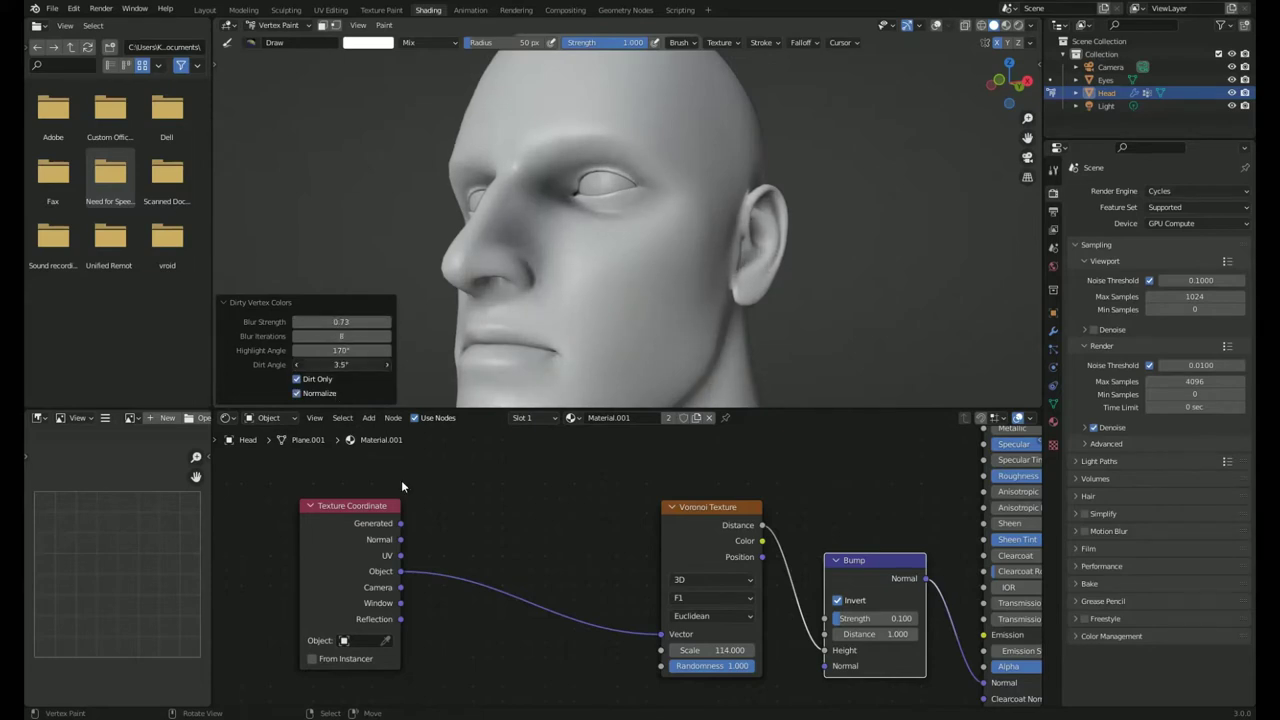
Add a Vertex Color node to the skin material and wire it into the shader graph.
scroll(700, 500, down, 2)
key(shift+a)
text(ve)
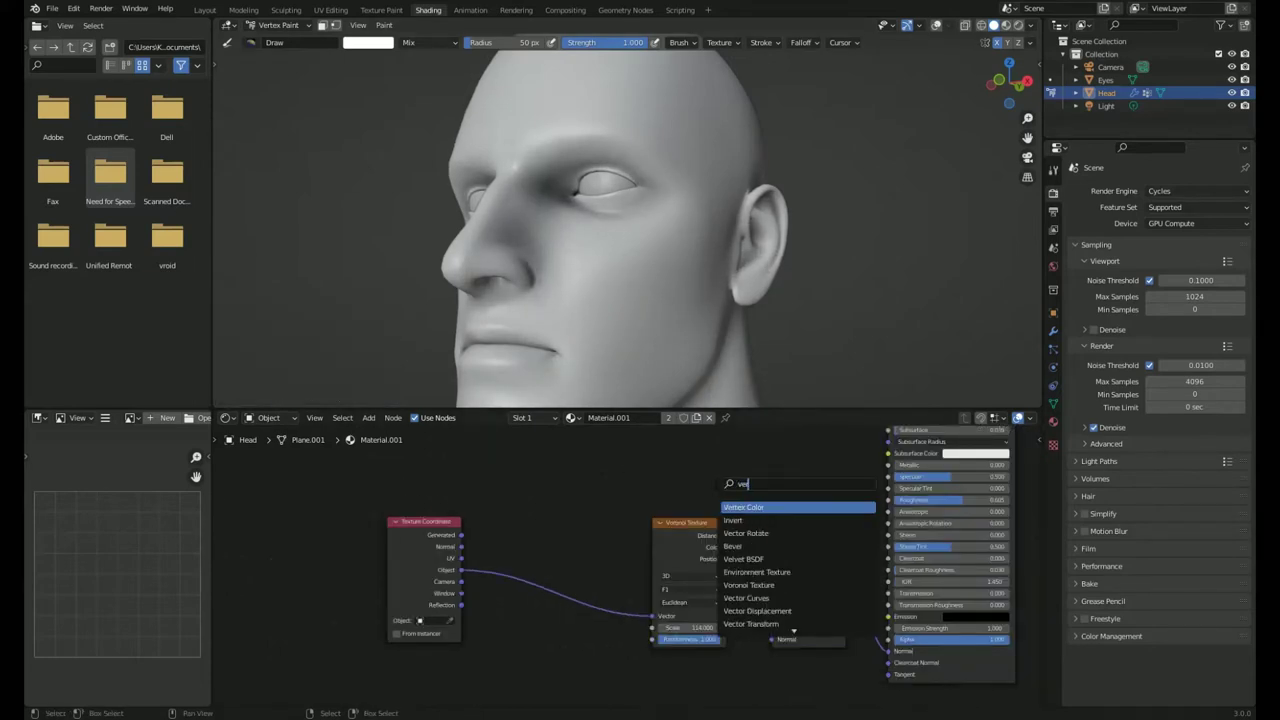
key(Return)
click(585, 500)
drag(622, 494, 818, 427)
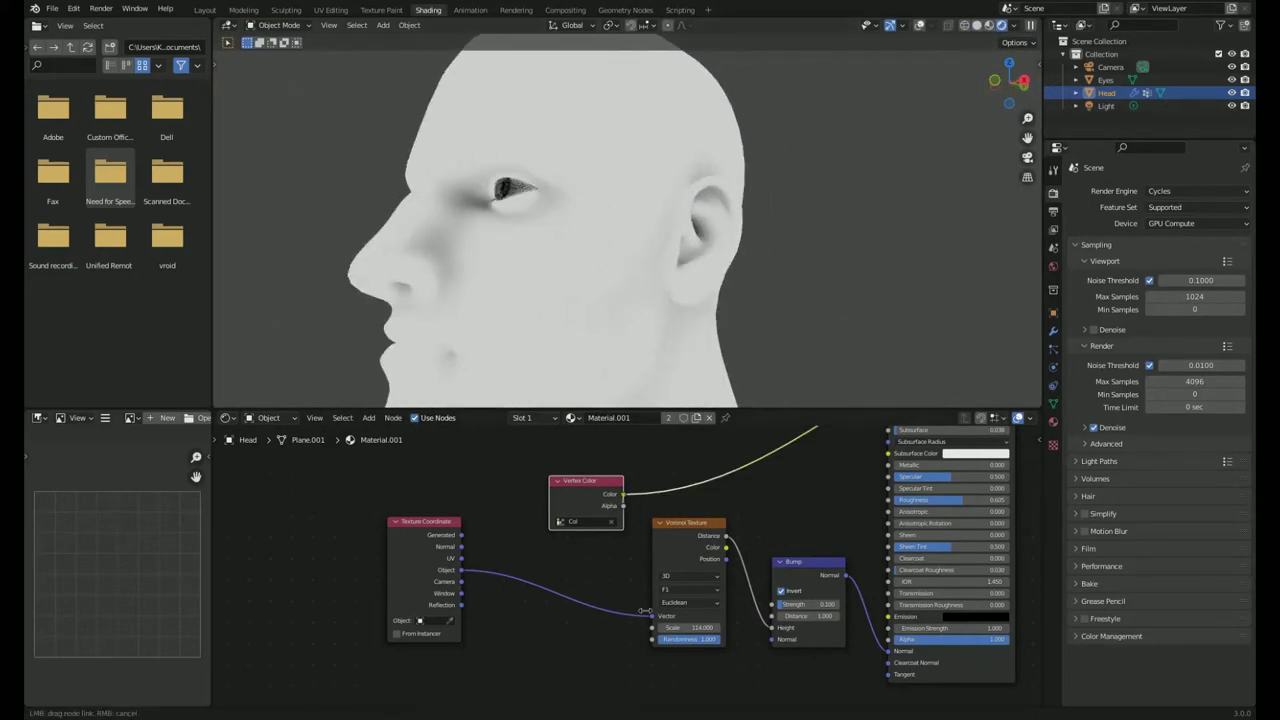
middle_drag(580, 346, 640, 330)
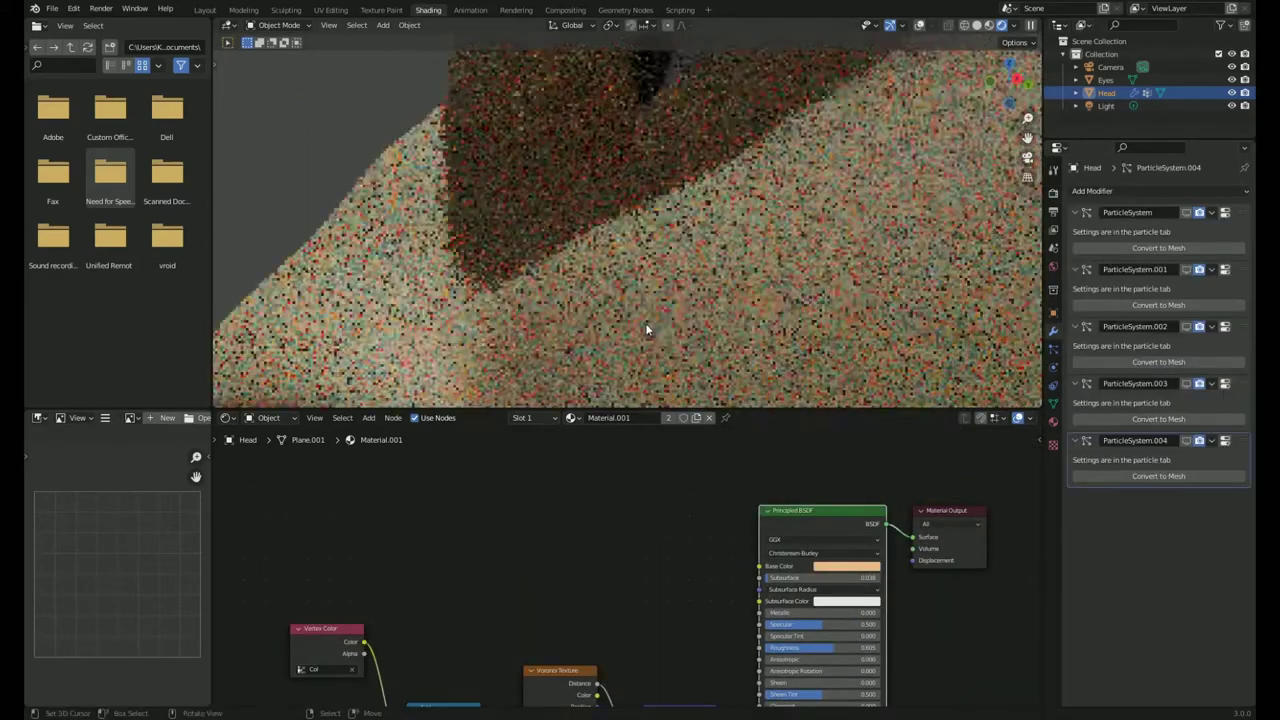
Rotate the area light -11.5° about Z and set its power to 5 W.
scroll(683, 262, down, 5)
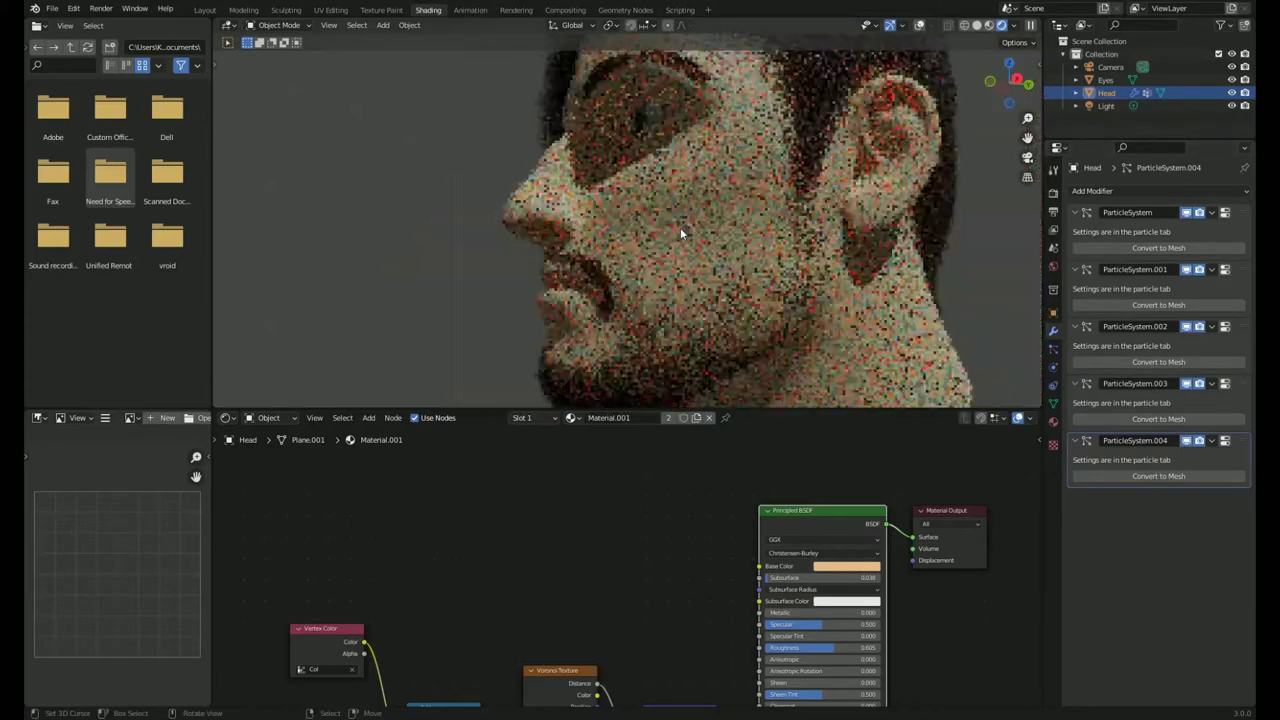
middle_drag(680, 228, 674, 251)
scroll(674, 251, up, 2)
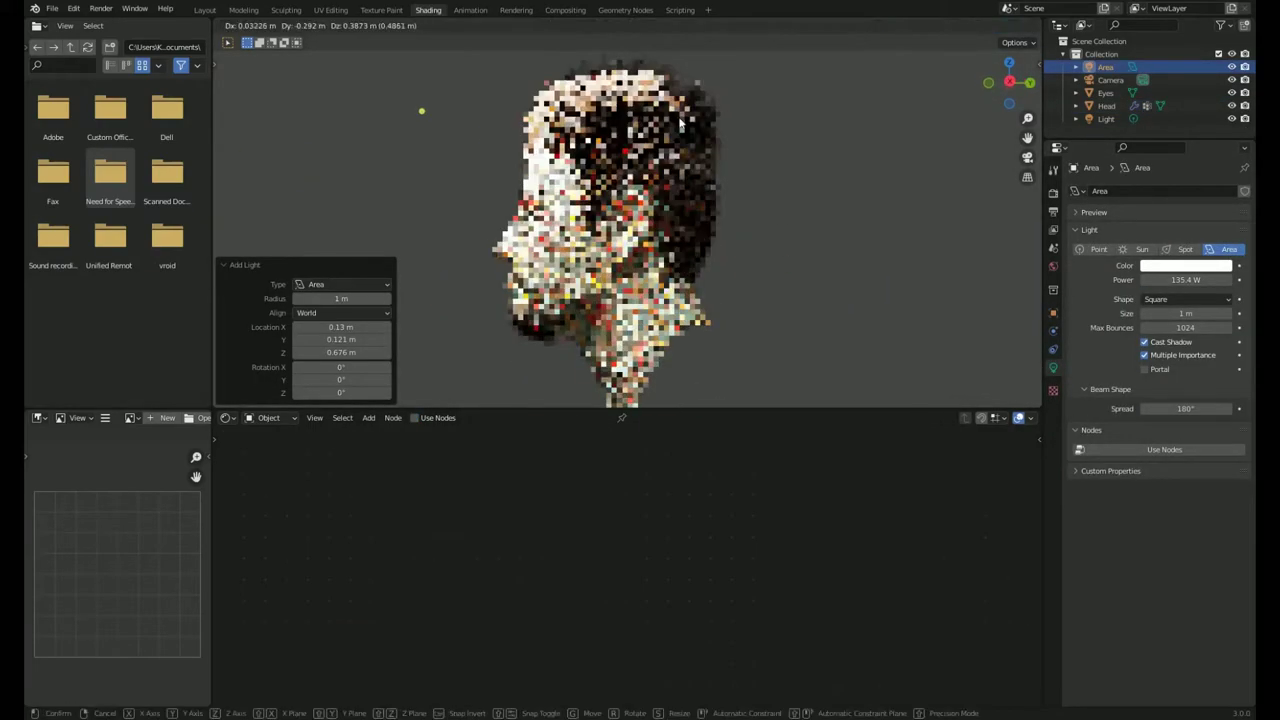
key(r)
click(671, 171)
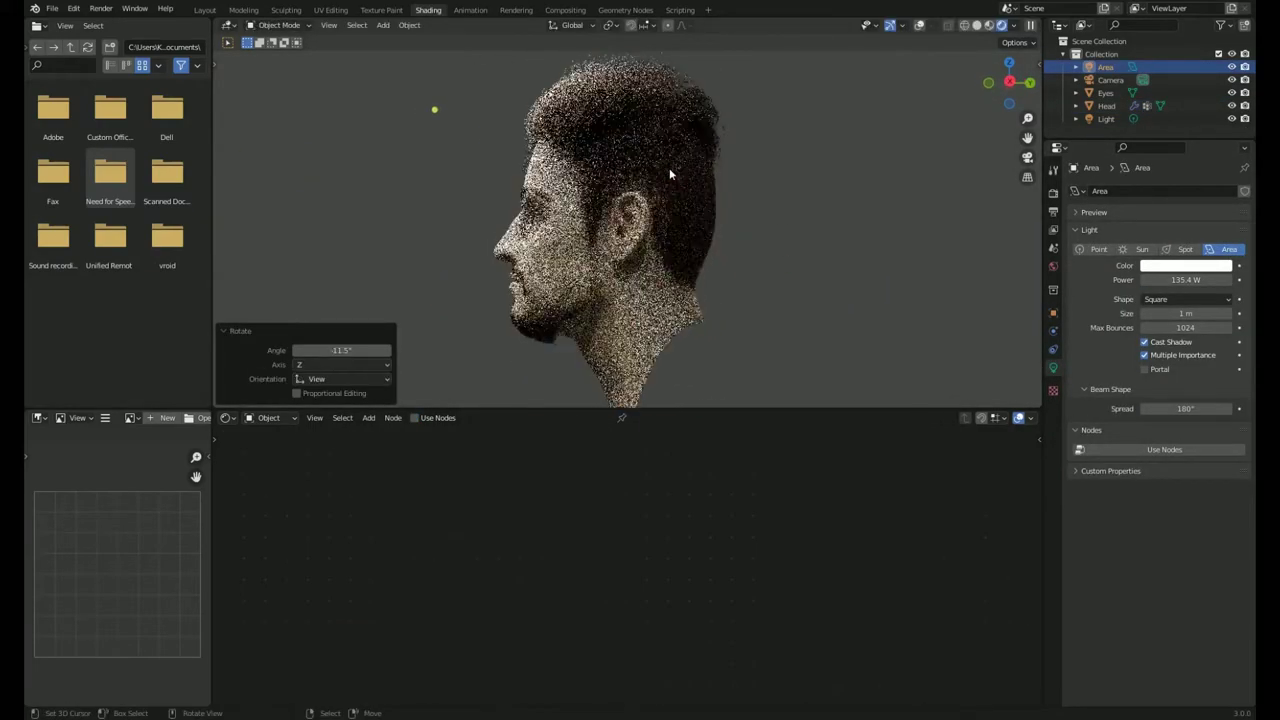
double_click(1186, 280)
text(5)
key(Return)
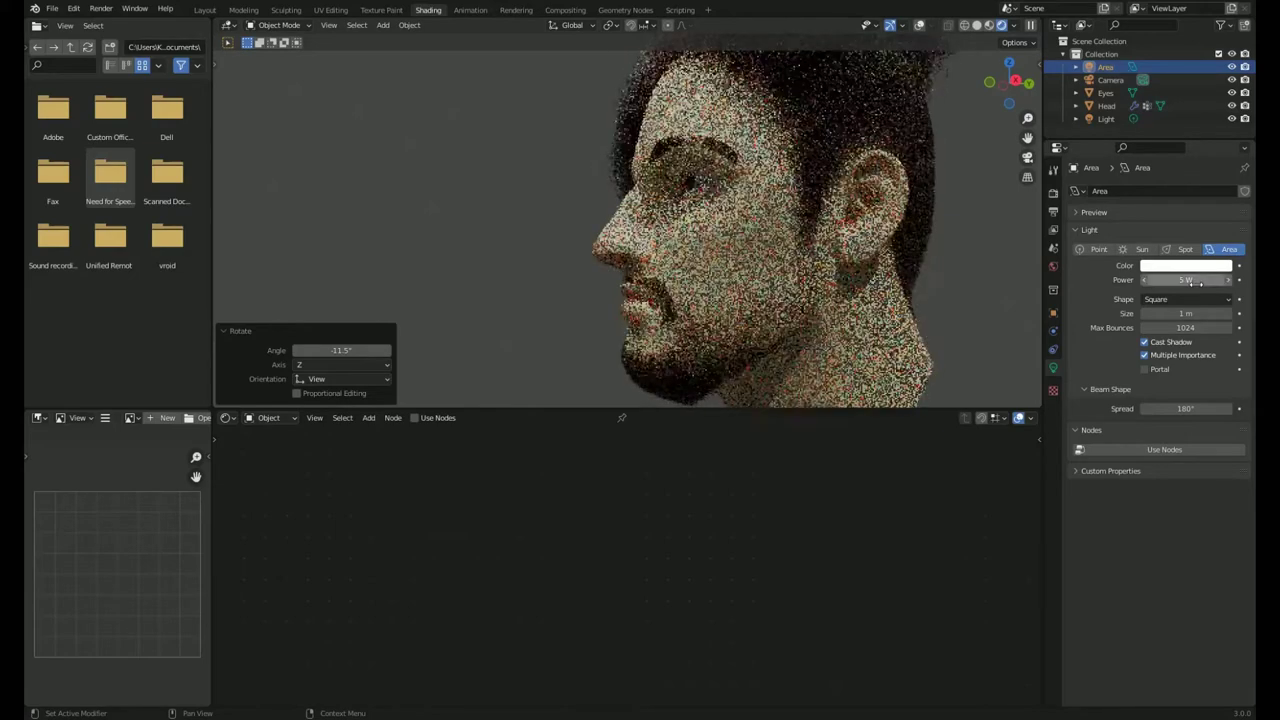
double_click(1197, 285)
Save Blender's preferences from Edit > Preferences.
click(1053, 191)
click(73, 8)
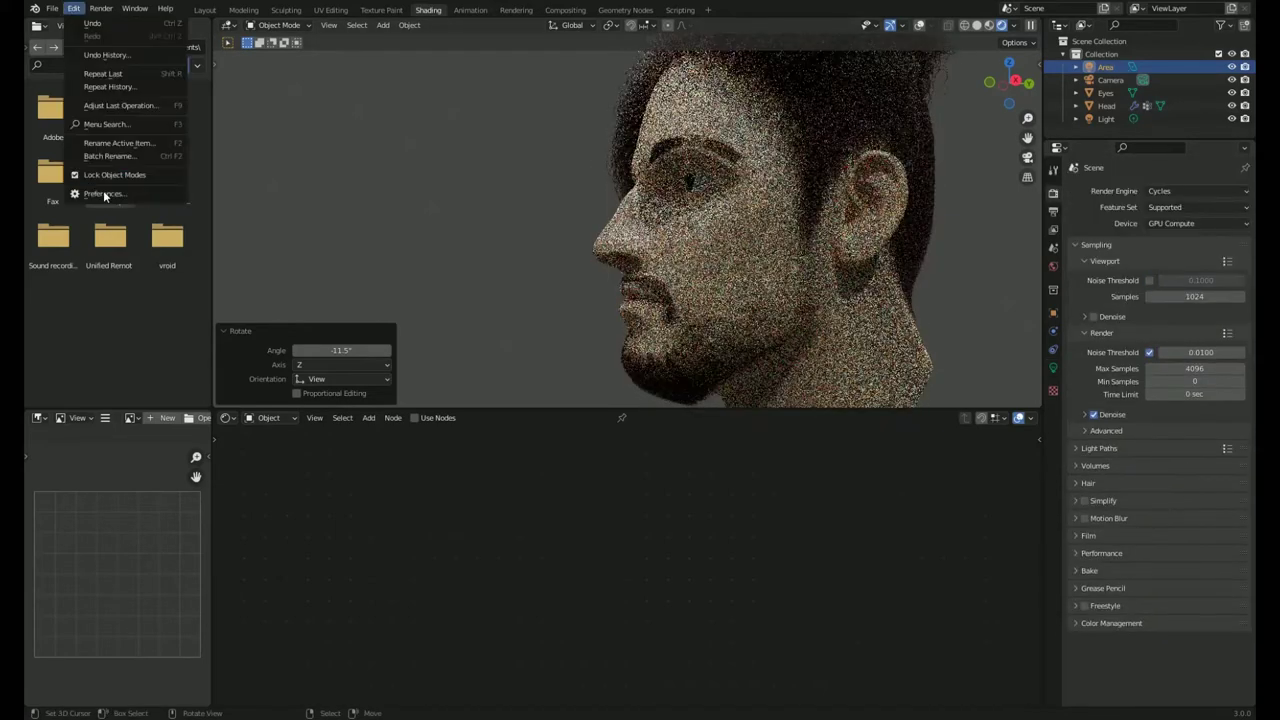
key(ctrl+s)
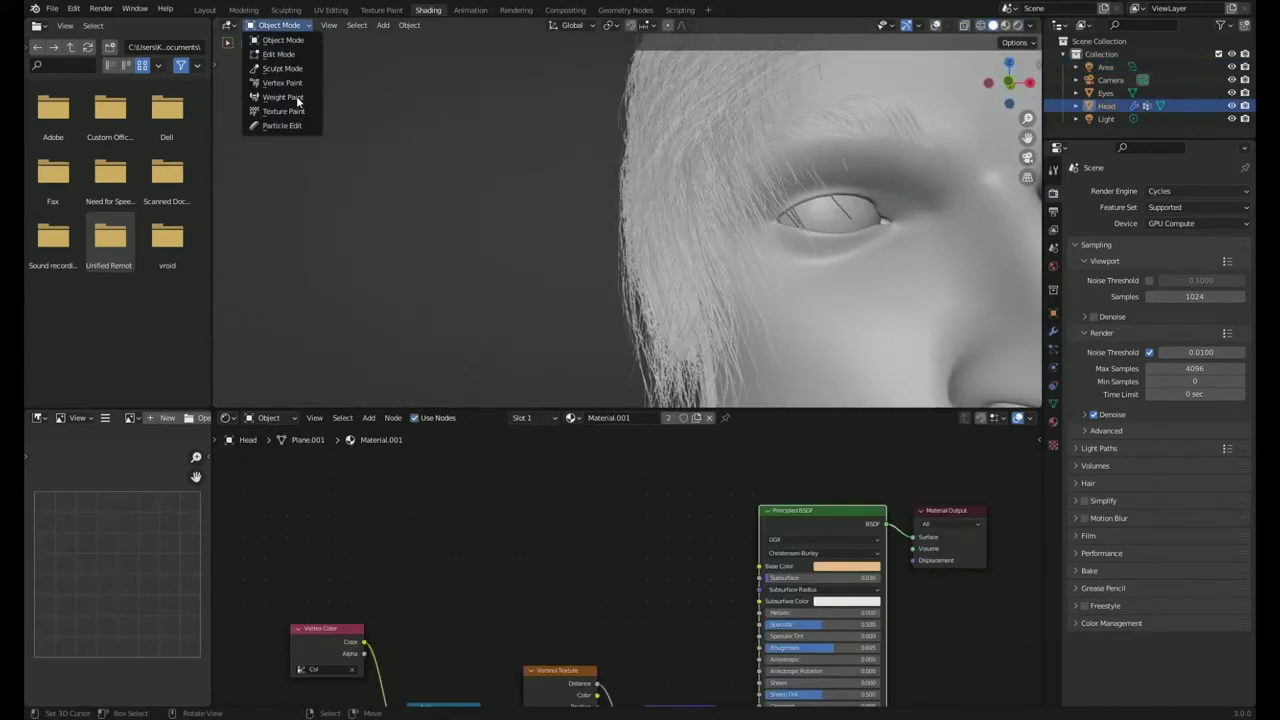
Inspect ParticleSystem and ParticleSystem.002 in Particle Edit, then return to Object Mode's material settings.
click(281, 125)
click(1053, 168)
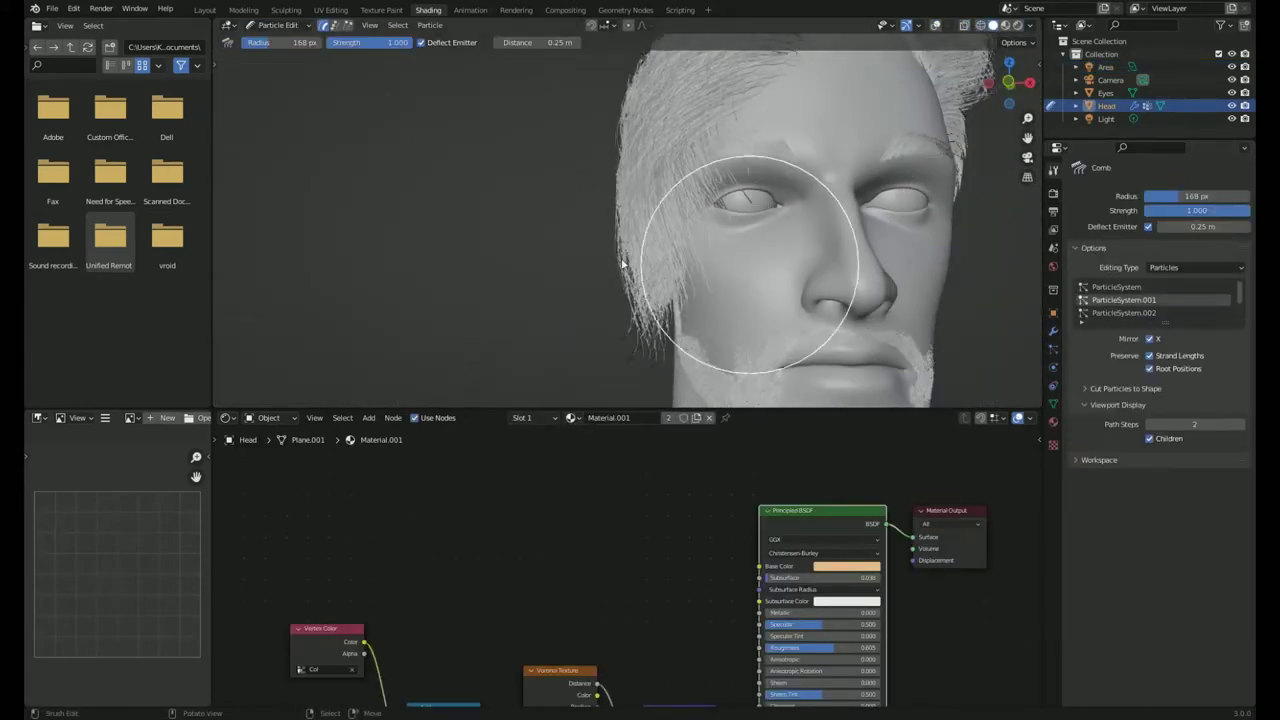
click(1142, 287)
click(1124, 313)
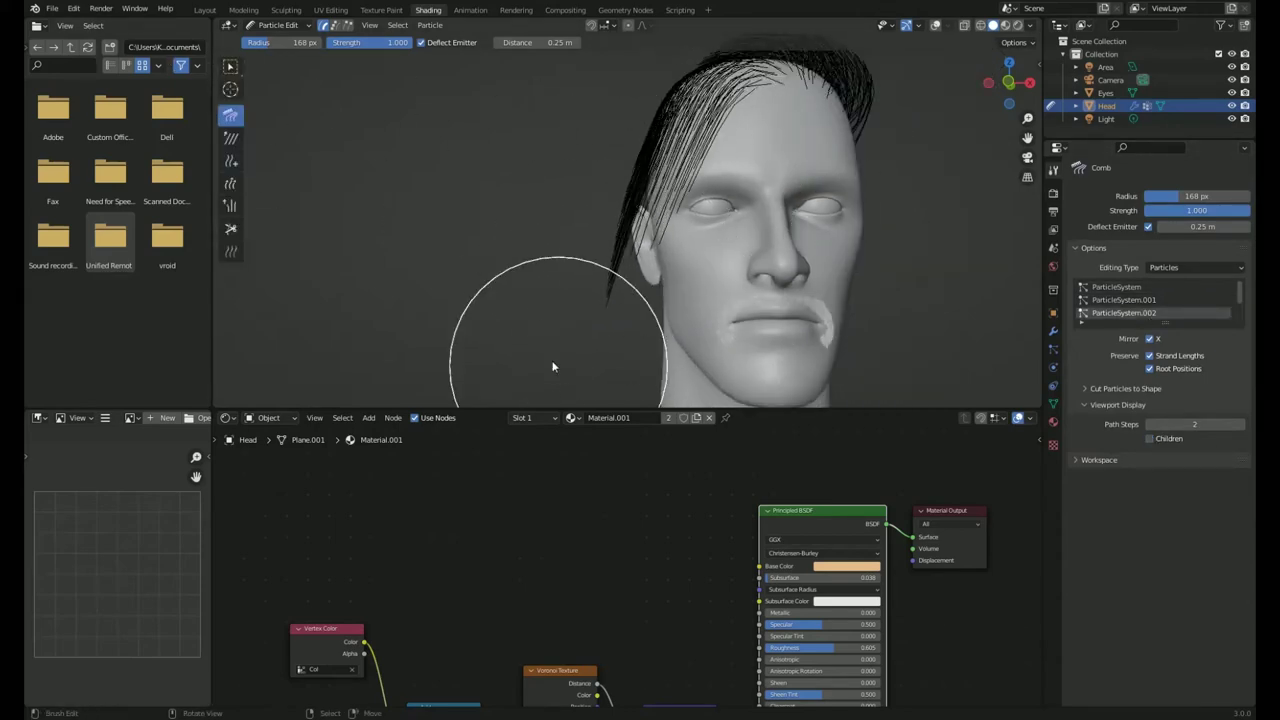
mouse_move(551, 363)
middle_down()
mouse_move(429, 328)
mouse_move(620, 362)
mouse_move(606, 294)
mouse_move(838, 262)
middle_up()
key(Tab)
click(1053, 423)
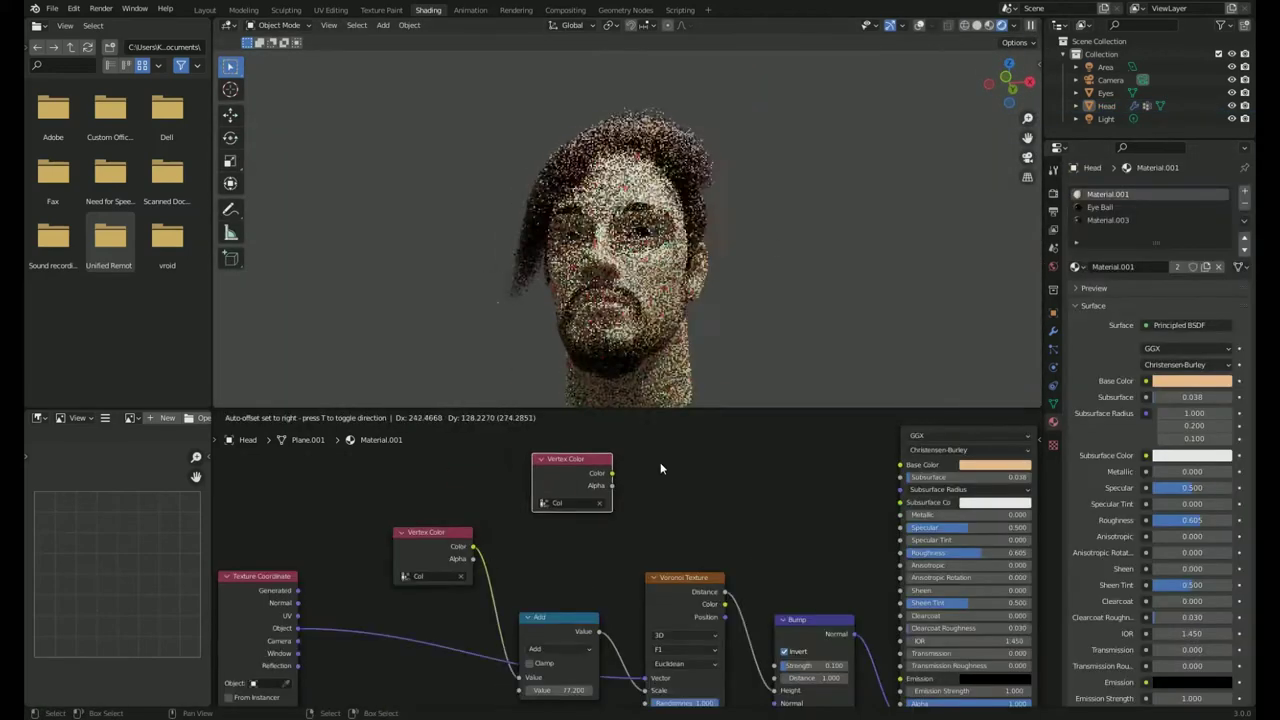
Add a ColorRamp fed by Vertex Color into Fac, with its Color driving Base Color.
key(shift+a)
text(co)
key(Return)
click(830, 560)
click(829, 591)
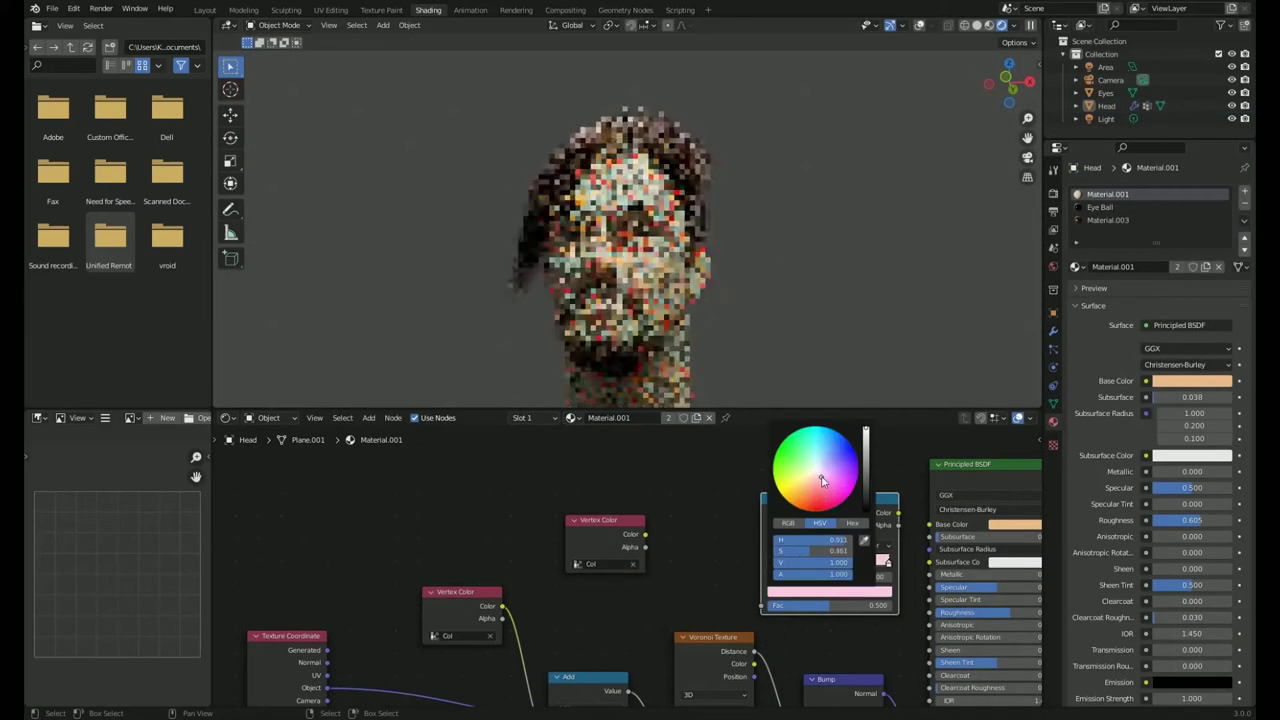
drag(644, 536, 765, 605)
drag(898, 512, 930, 524)
middle_drag(700, 560, 581, 544)
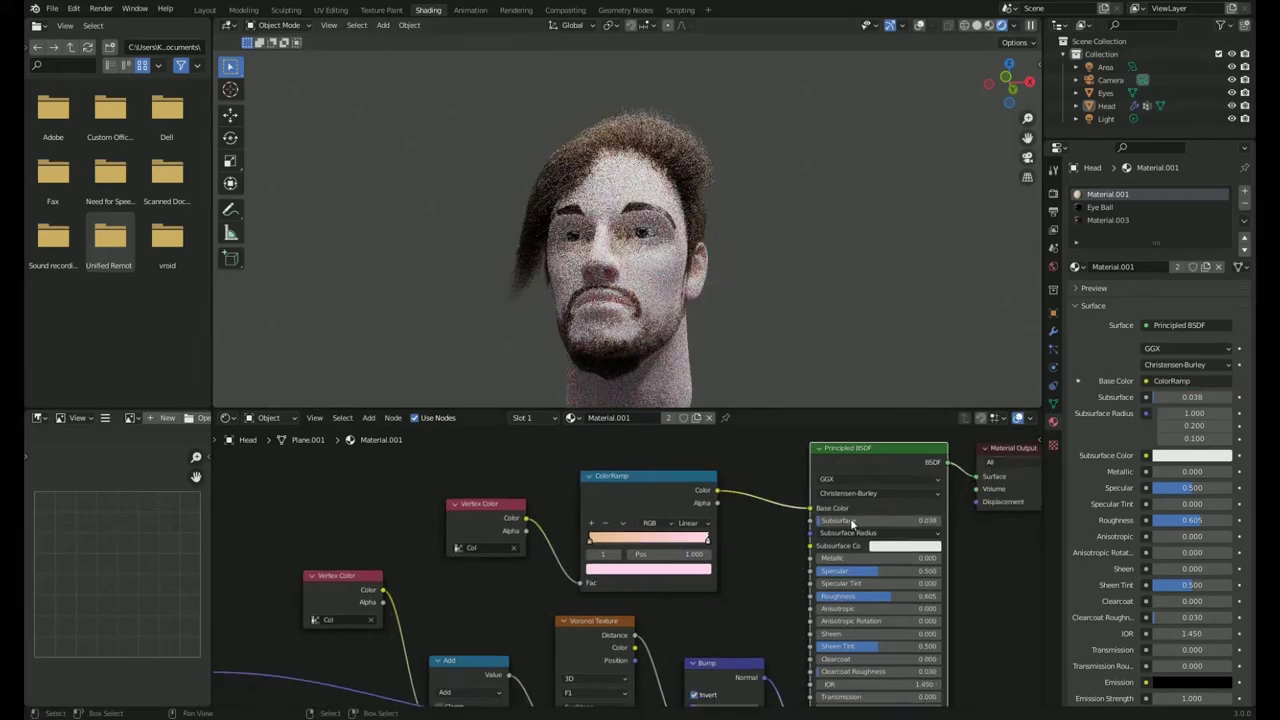
middle_drag(774, 260, 700, 250)
Flip the ramp, set B-Spline interpolation, and give its stops warm peach skin tones.
click(622, 523)
click(630, 534)
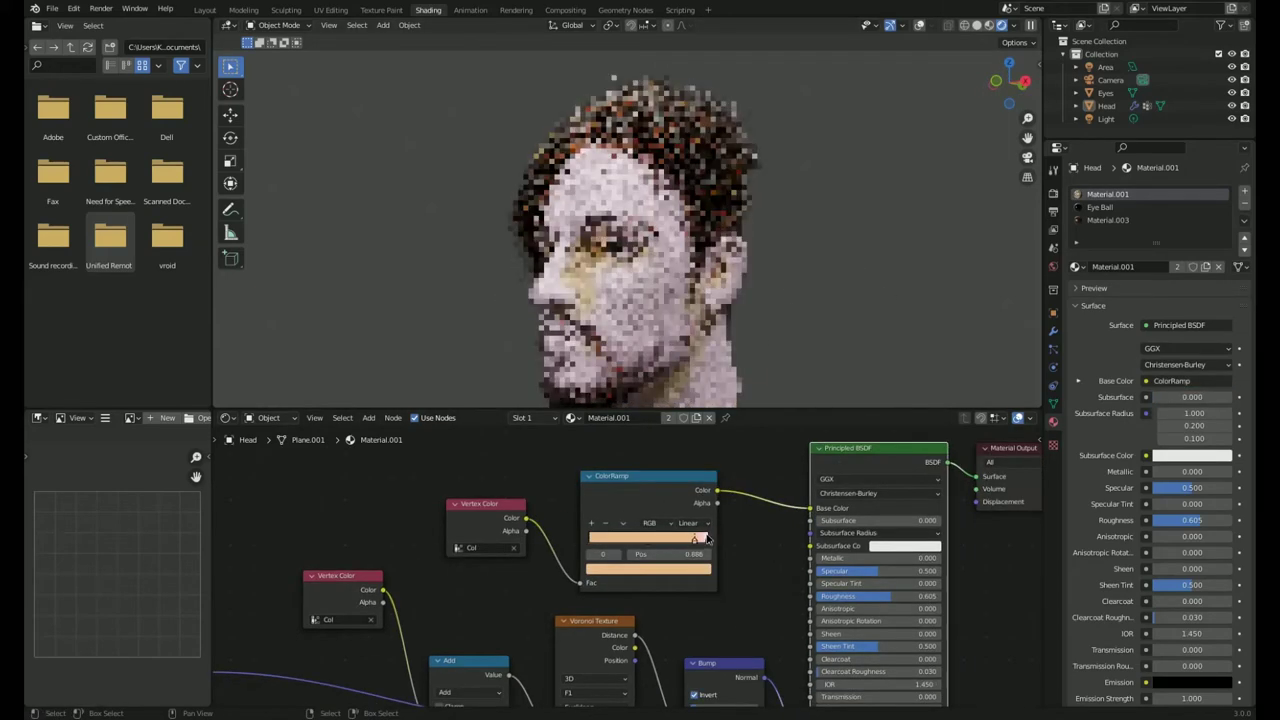
click(704, 523)
click(700, 540)
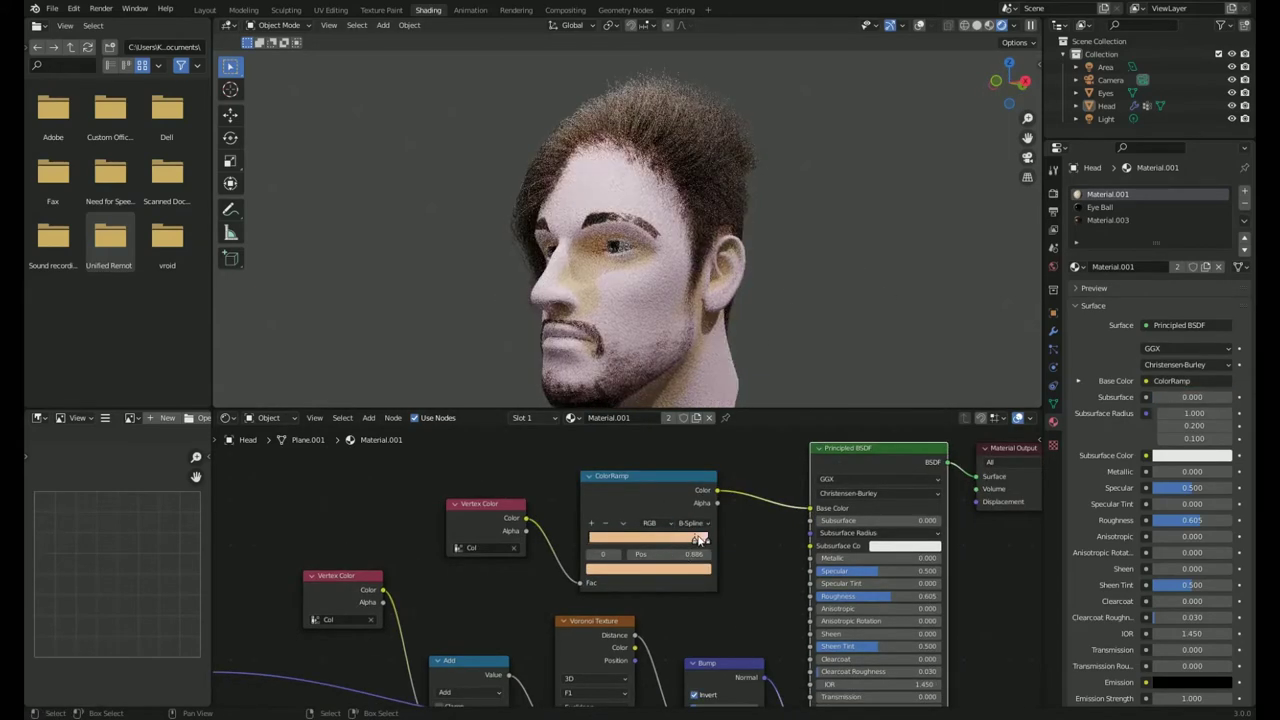
drag(700, 540, 712, 540)
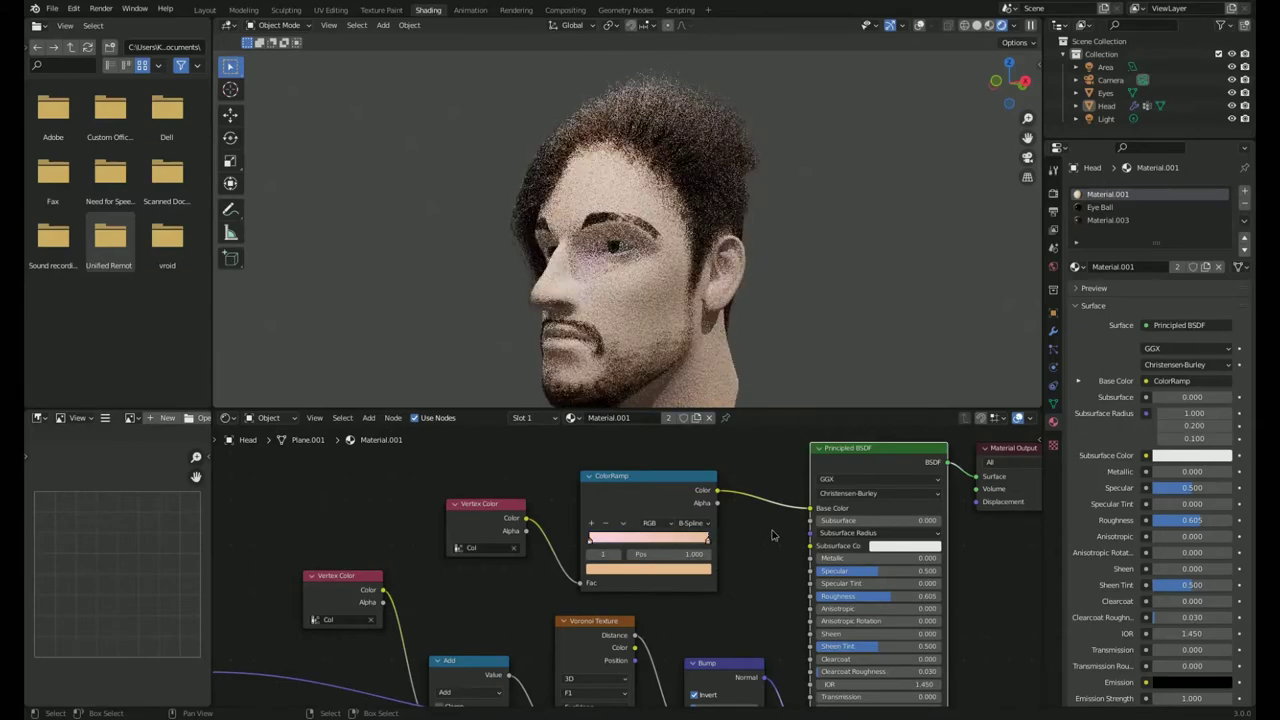
click(590, 540)
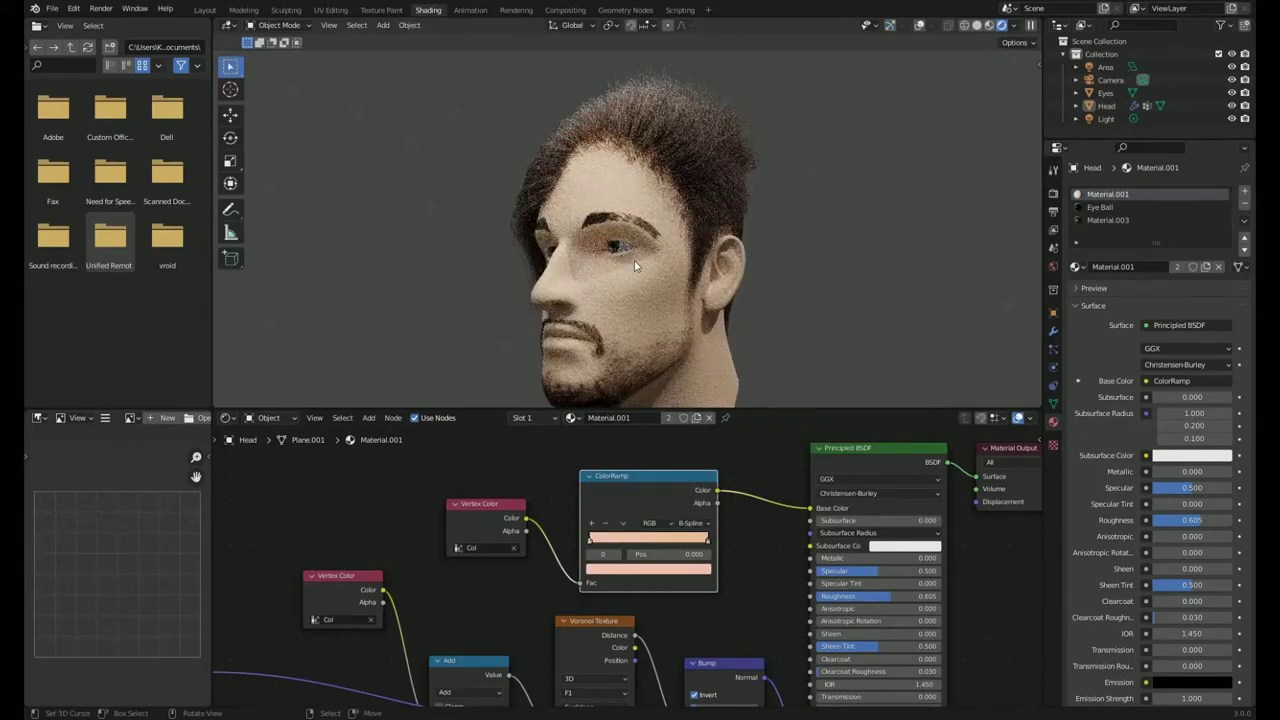
click(648, 569)
click(648, 569)
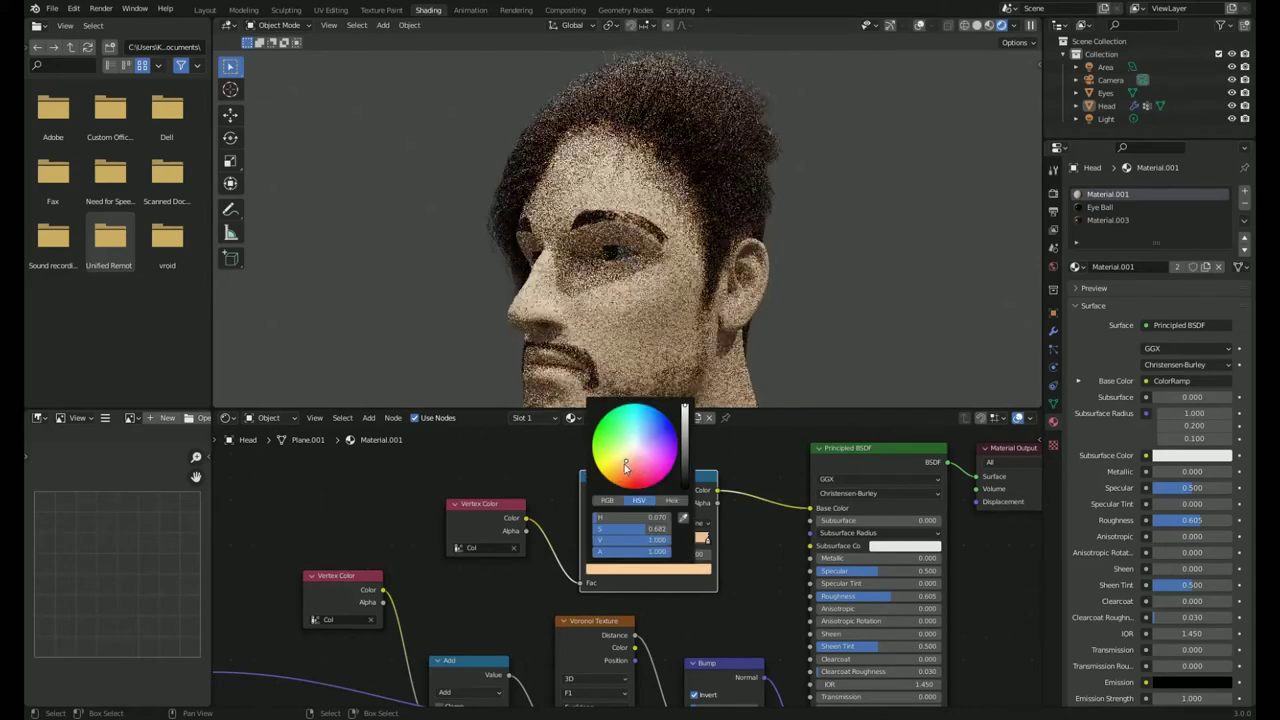
Select the eyelid rim edge loop in Edit Mode under solid shading.
key(z)
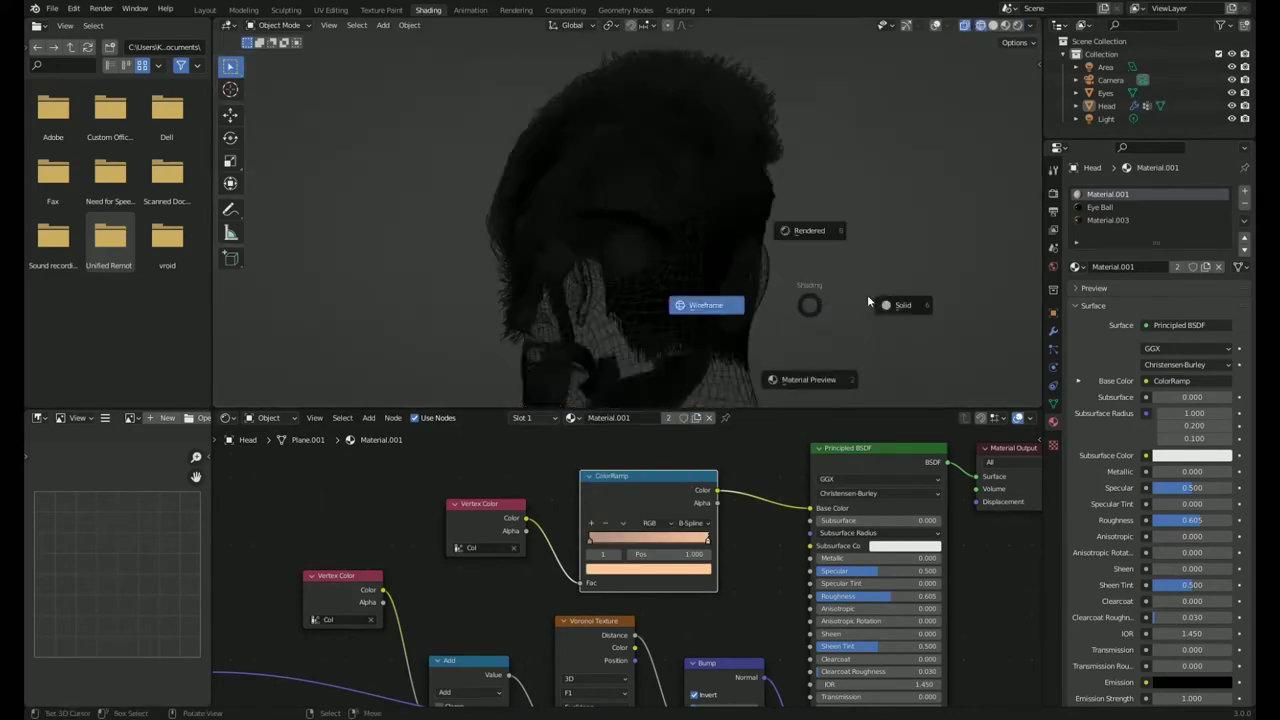
click(686, 300)
scroll(700, 250, up, 5)
key(Tab)
middle_drag(679, 289, 498, 229)
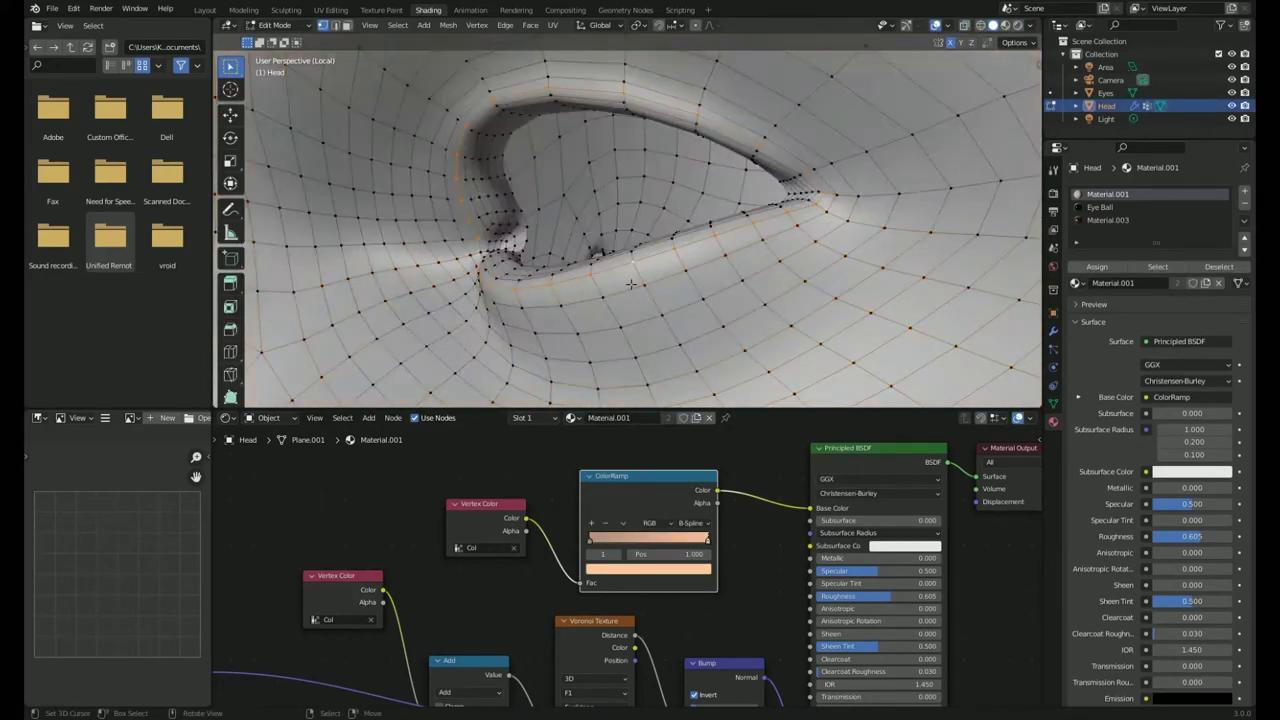
alt+click(498, 229)
mouse_move(702, 233)
middle_down()
mouse_move(586, 328)
mouse_move(358, 292)
middle_up()
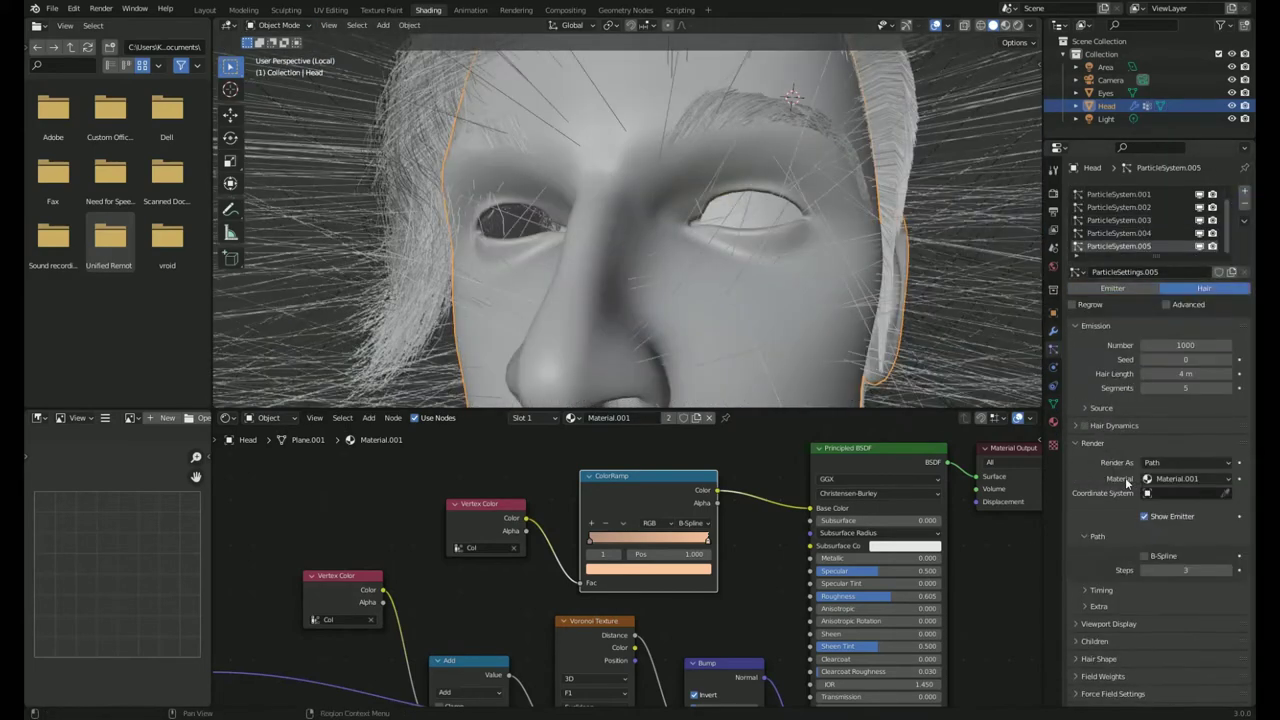
Shorten the eyelash hair length to 0.1 and commit the hair count.
scroll(1128, 482, down, 2)
double_click(1185, 325)
text(0.1)
key(Return)
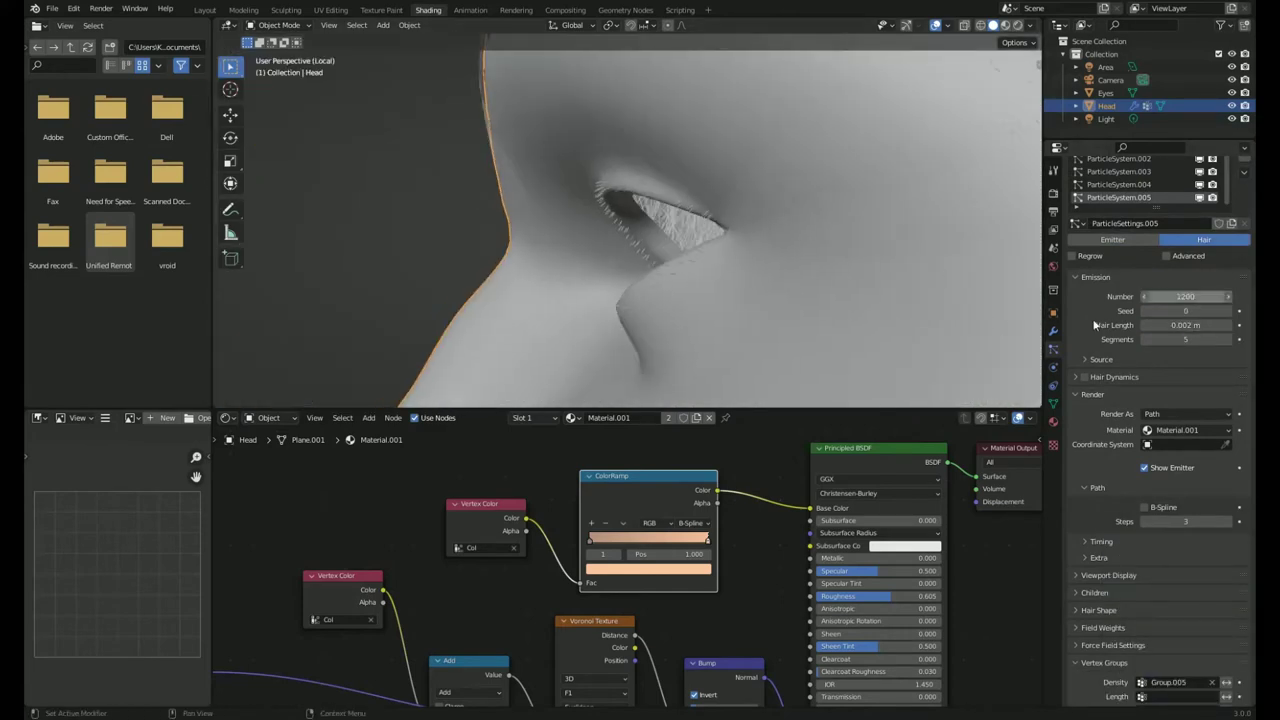
key(Return)
Comb the eyelash hairs into shape in Particle Edit from the right view.
key(ctrl+Tab)
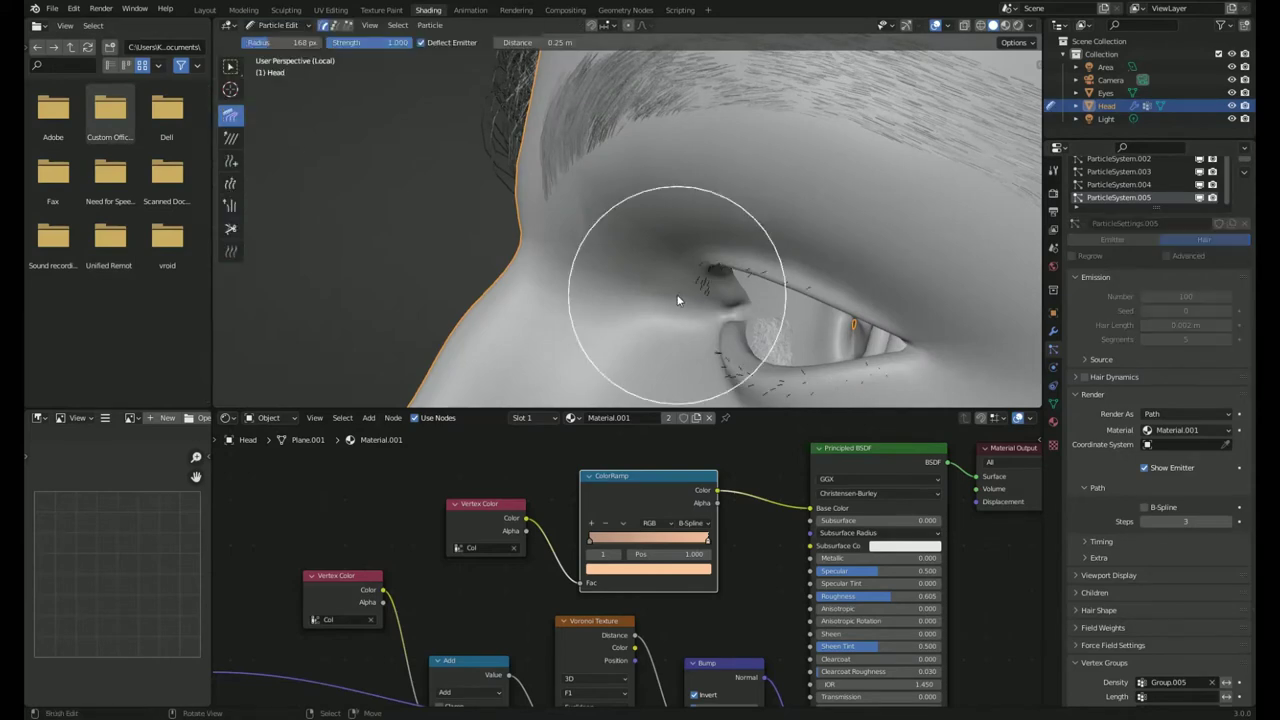
key(KP_3)
drag(622, 333, 560, 290)
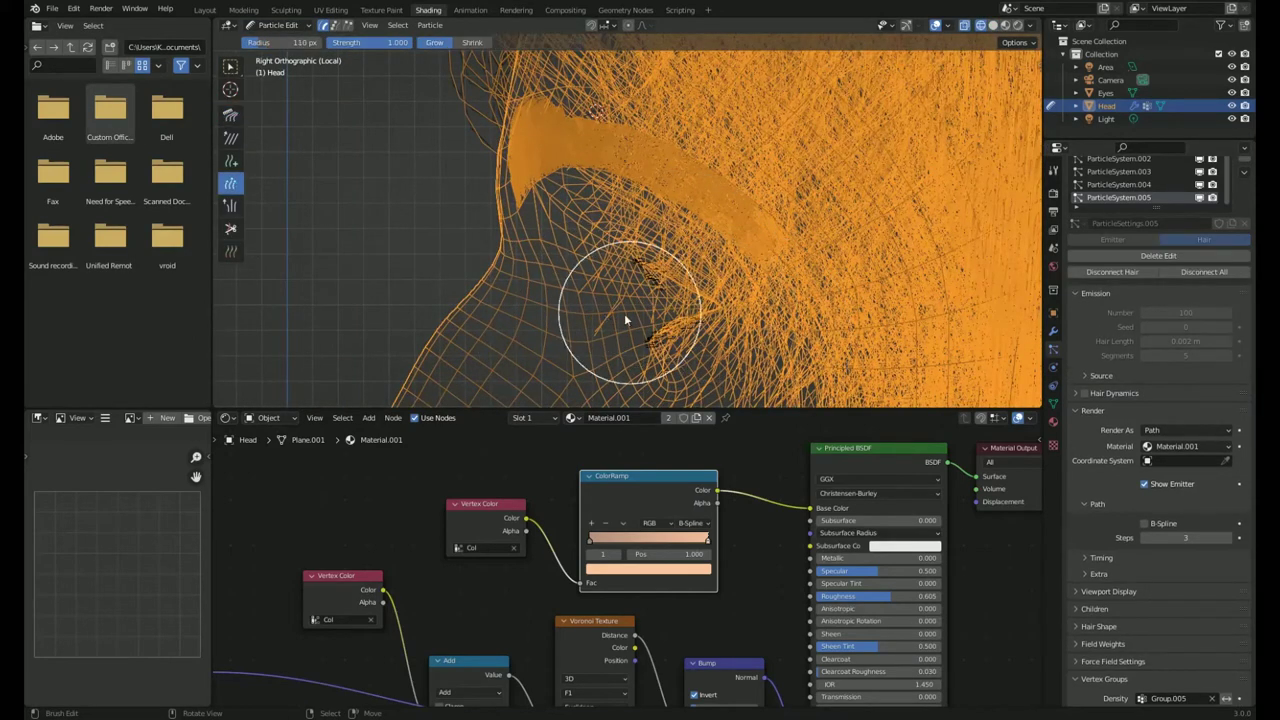
middle_drag(625, 318, 797, 311)
key(ctrl+Tab)
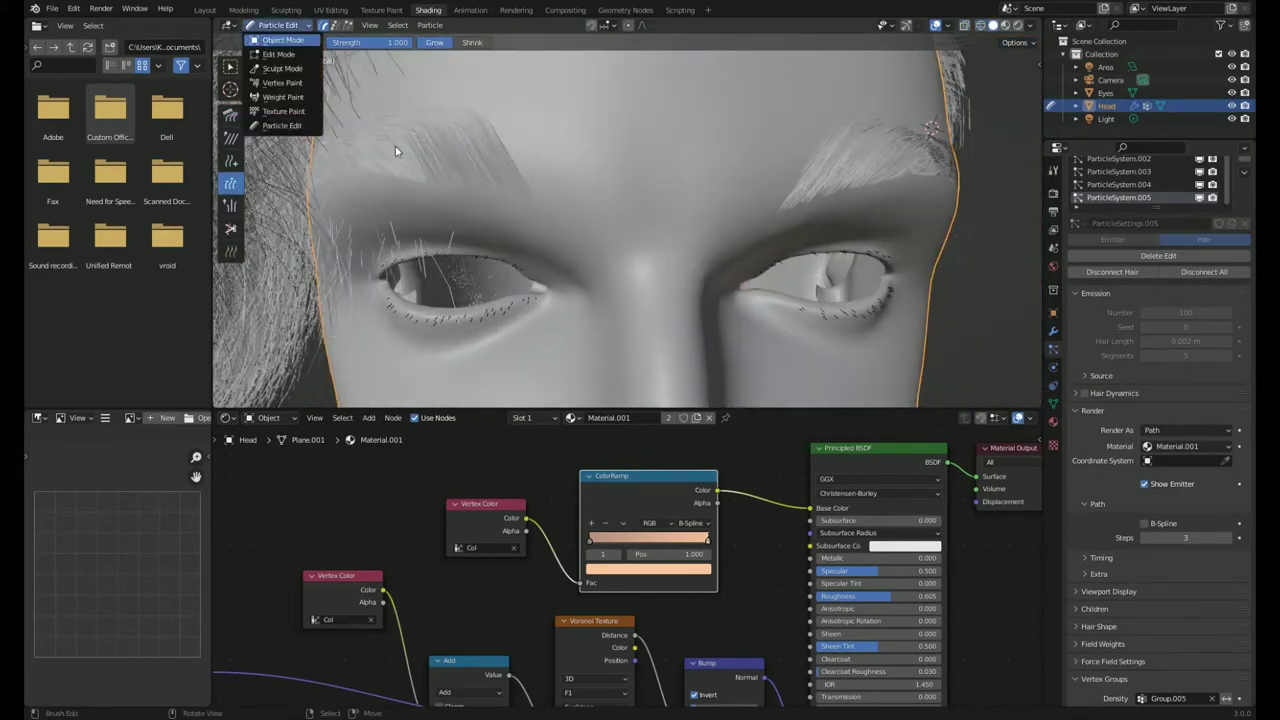
Render the eyelash hairs with Material.003.
scroll(395, 146, up, 5)
scroll(395, 146, up, 5)
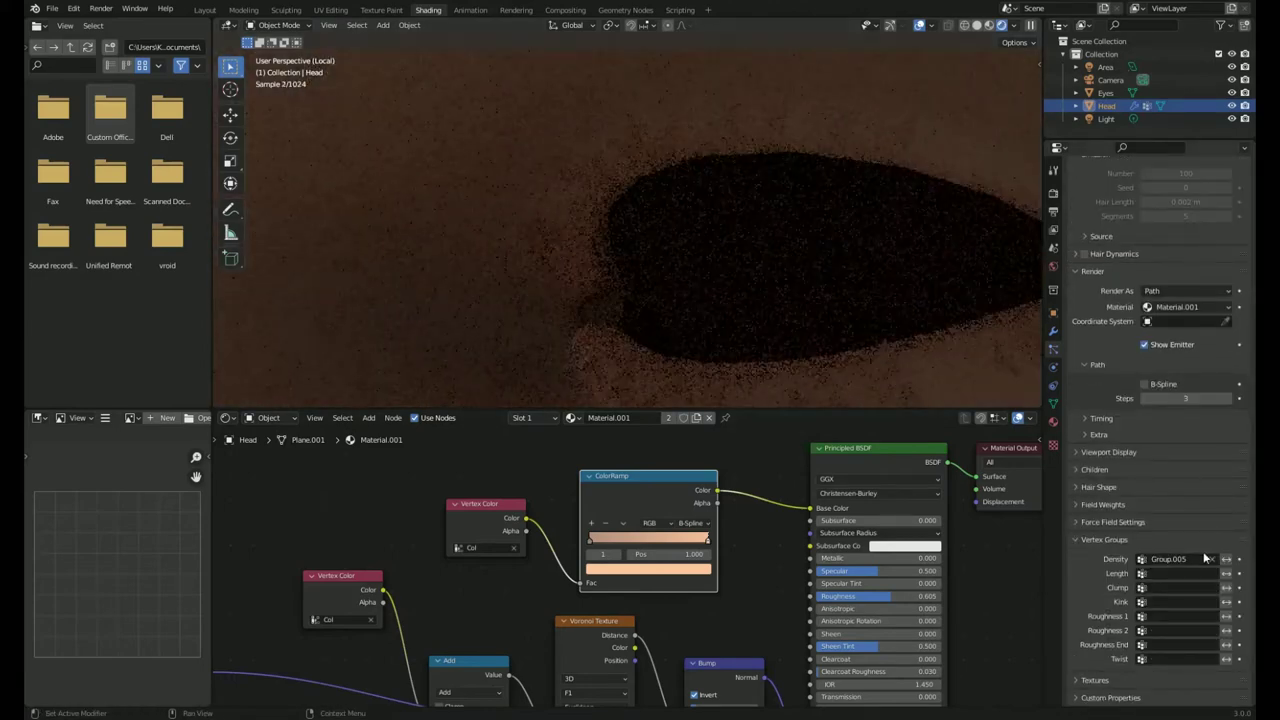
click(1150, 306)
click(1146, 350)
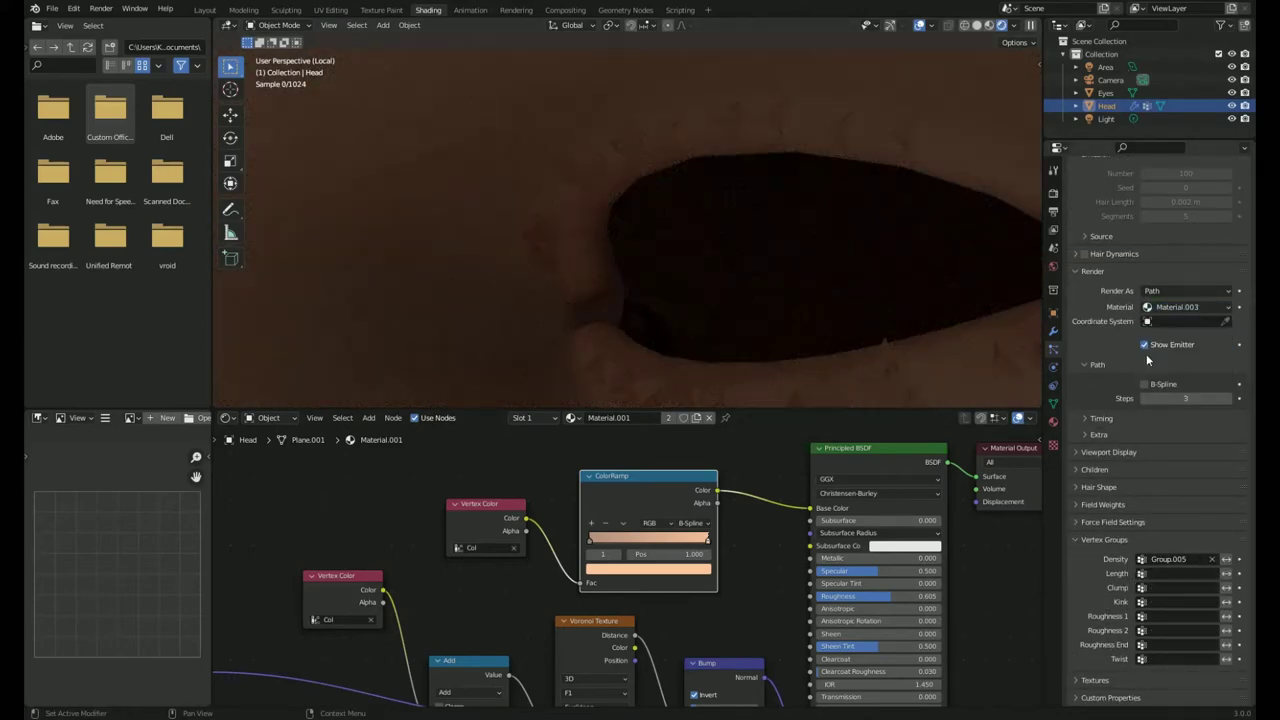
Set the eyelash hair length to 0.02 in the Hair Shape settings.
scroll(1120, 310, up, 5)
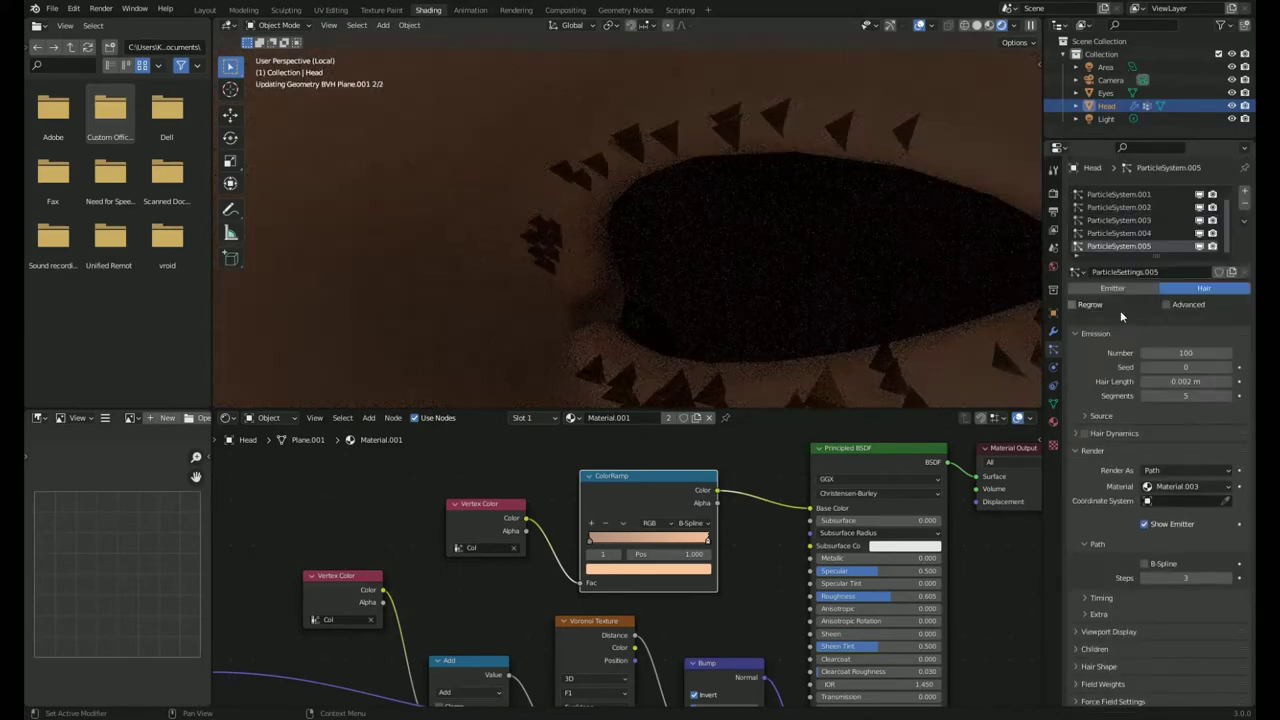
scroll(1120, 310, down, 4)
click(1097, 502)
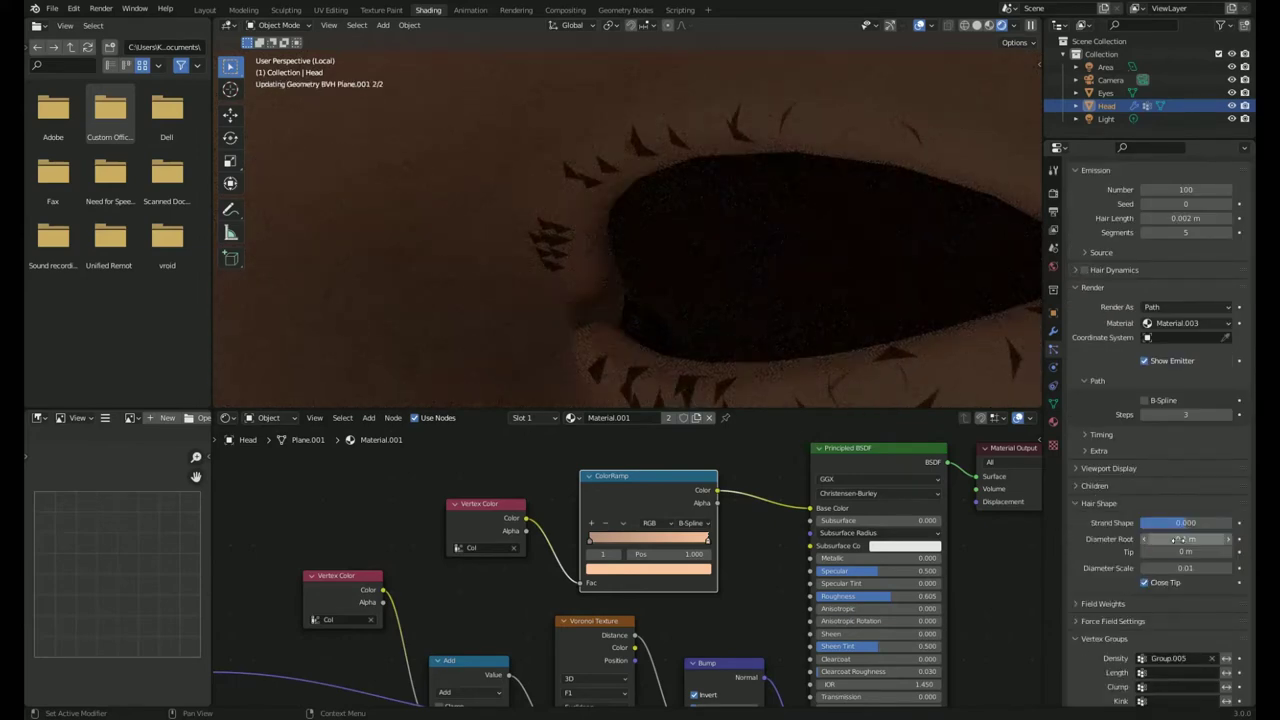
scroll(1172, 532, up, 5)
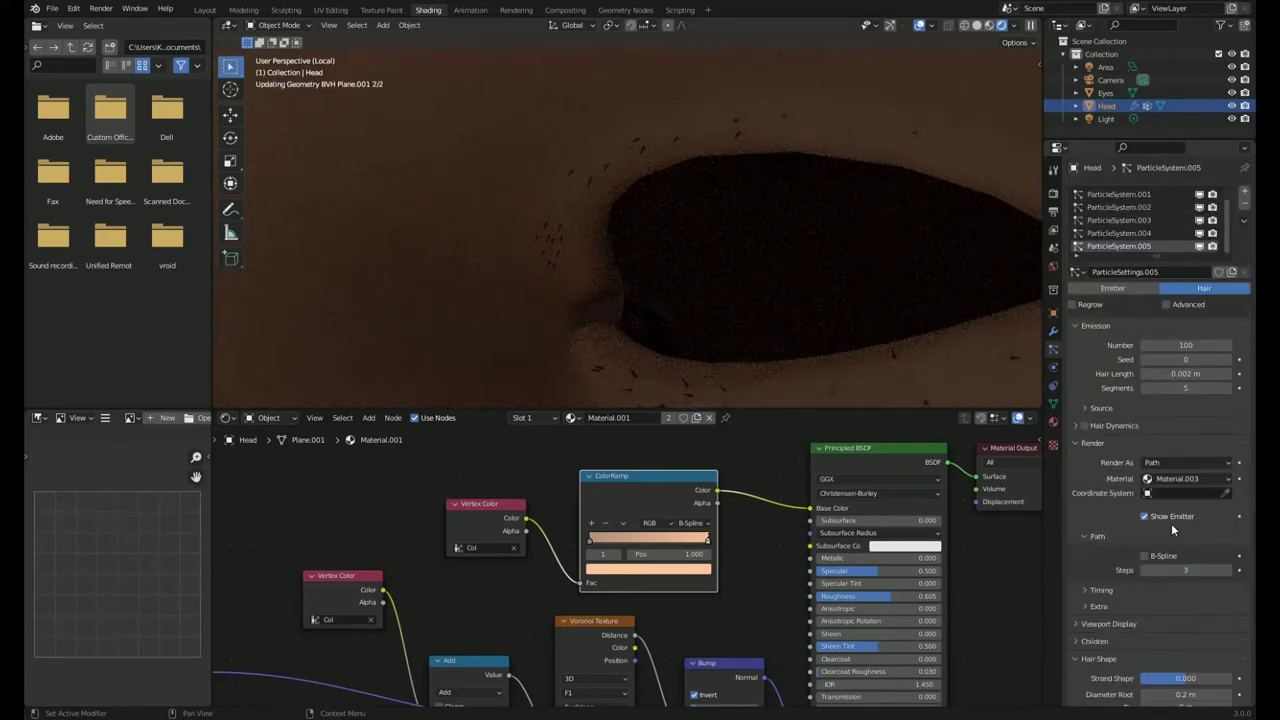
double_click(1185, 373)
text(0.02)
key(Return)
scroll(545, 187, down, 5)
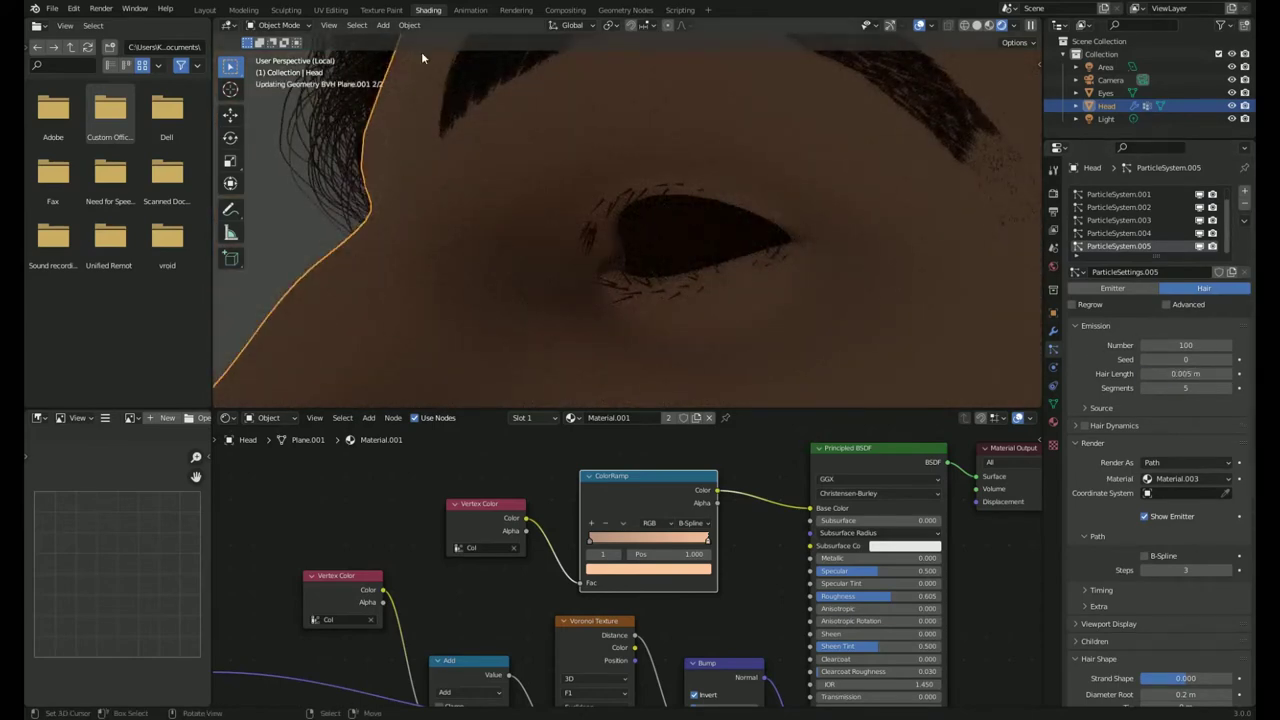
Check the lashes in Particle Edit, then return to Object Mode with Rendered shading.
key(z)
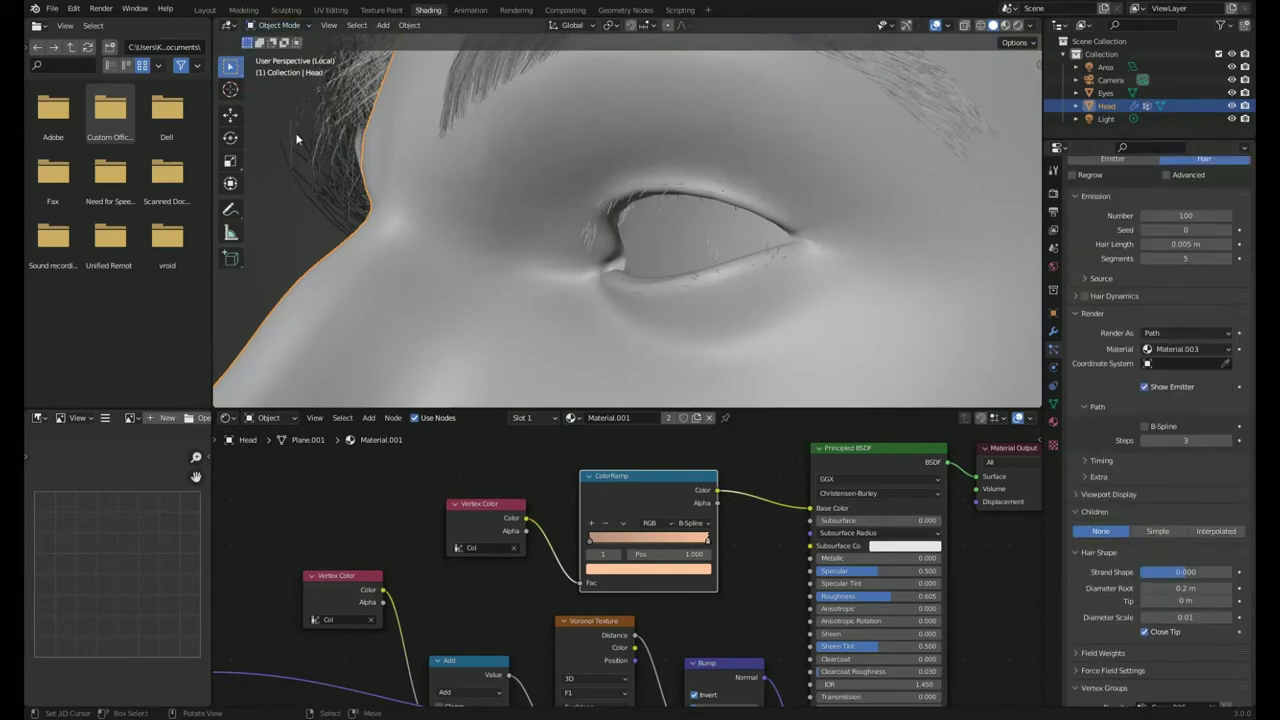
click(278, 25)
click(285, 137)
key(KP_3)
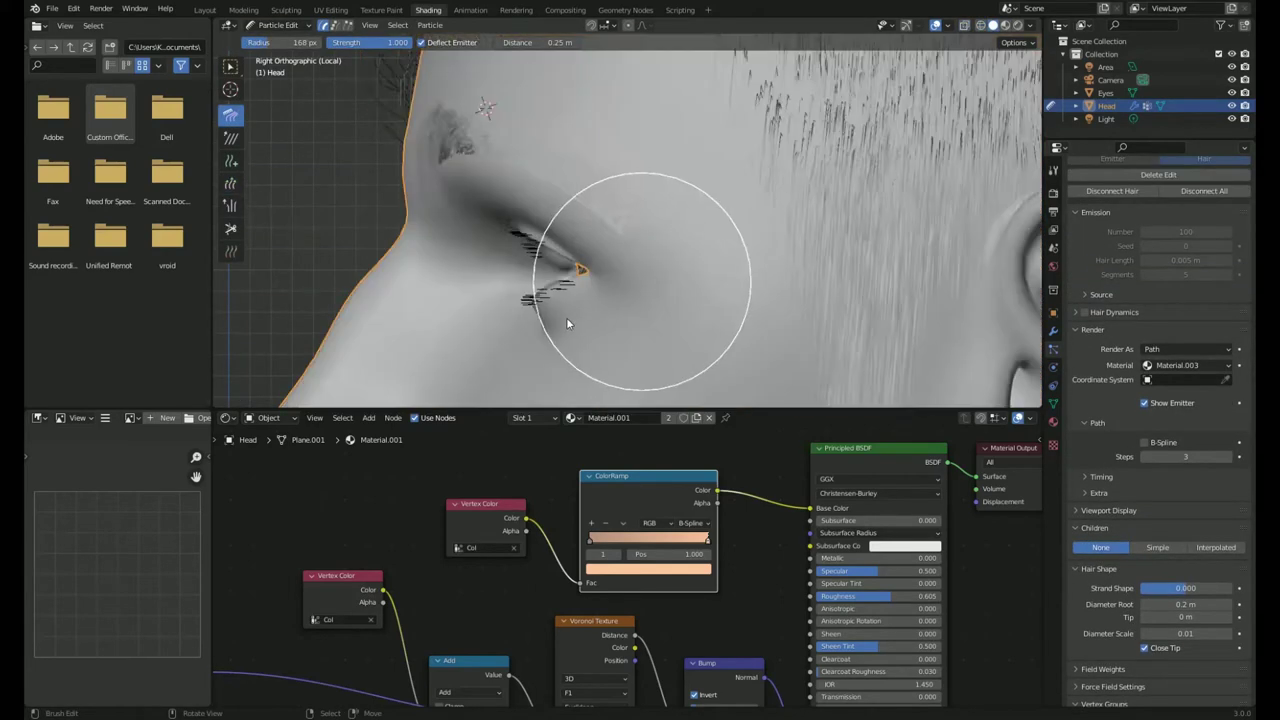
scroll(567, 323, up, 2)
key(shift+z)
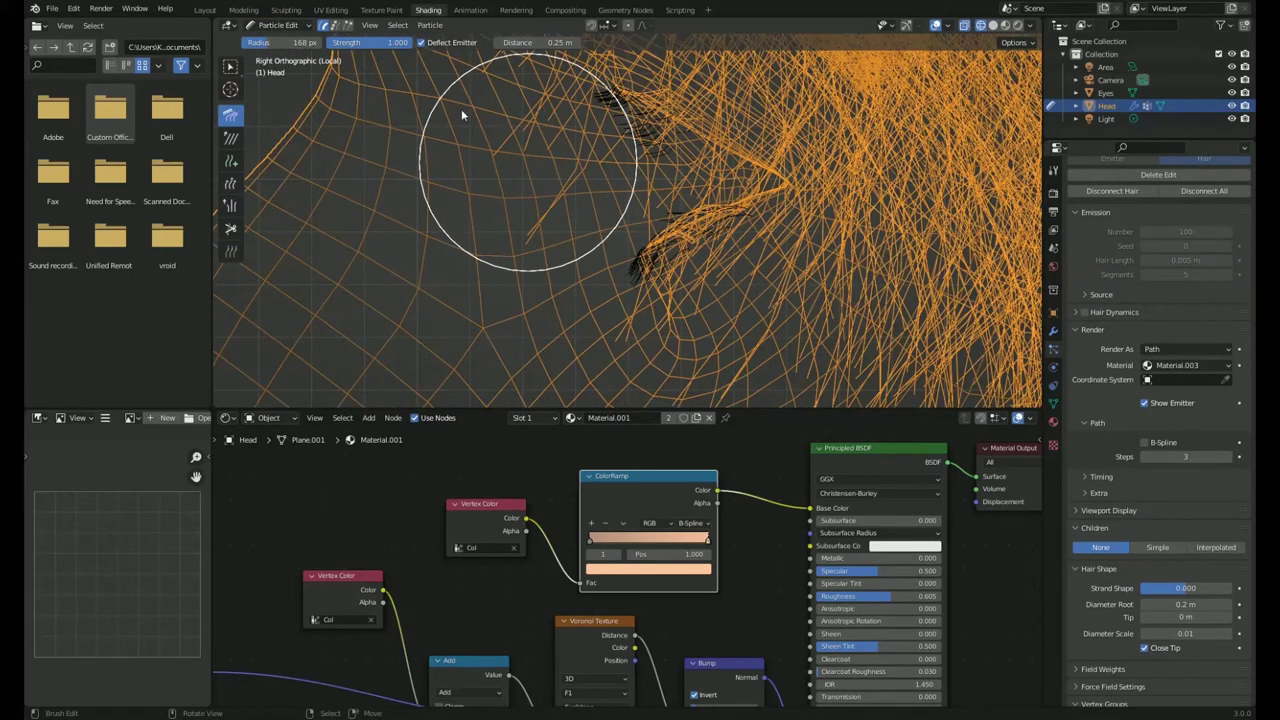
key(shift+z)
mouse_move(640, 243)
middle_down()
mouse_move(551, 206)
mouse_move(683, 274)
middle_up()
click(278, 25)
click(285, 42)
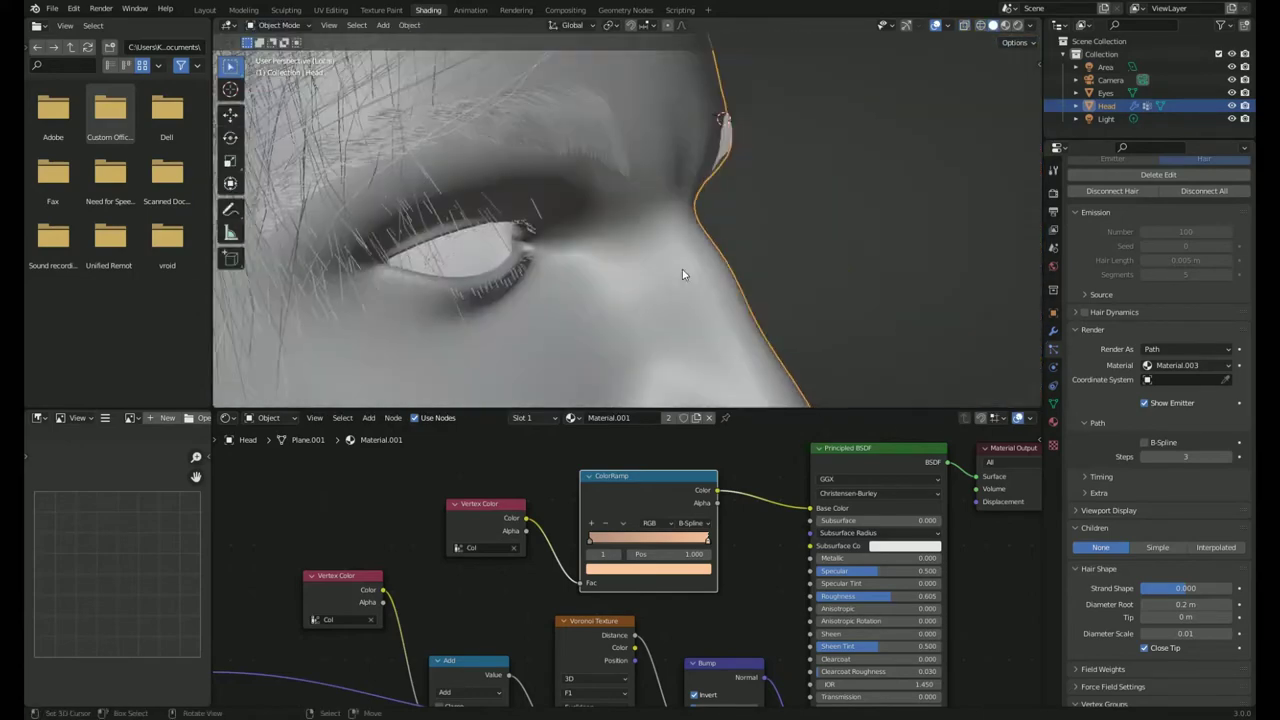
key(z)
click(850, 279)
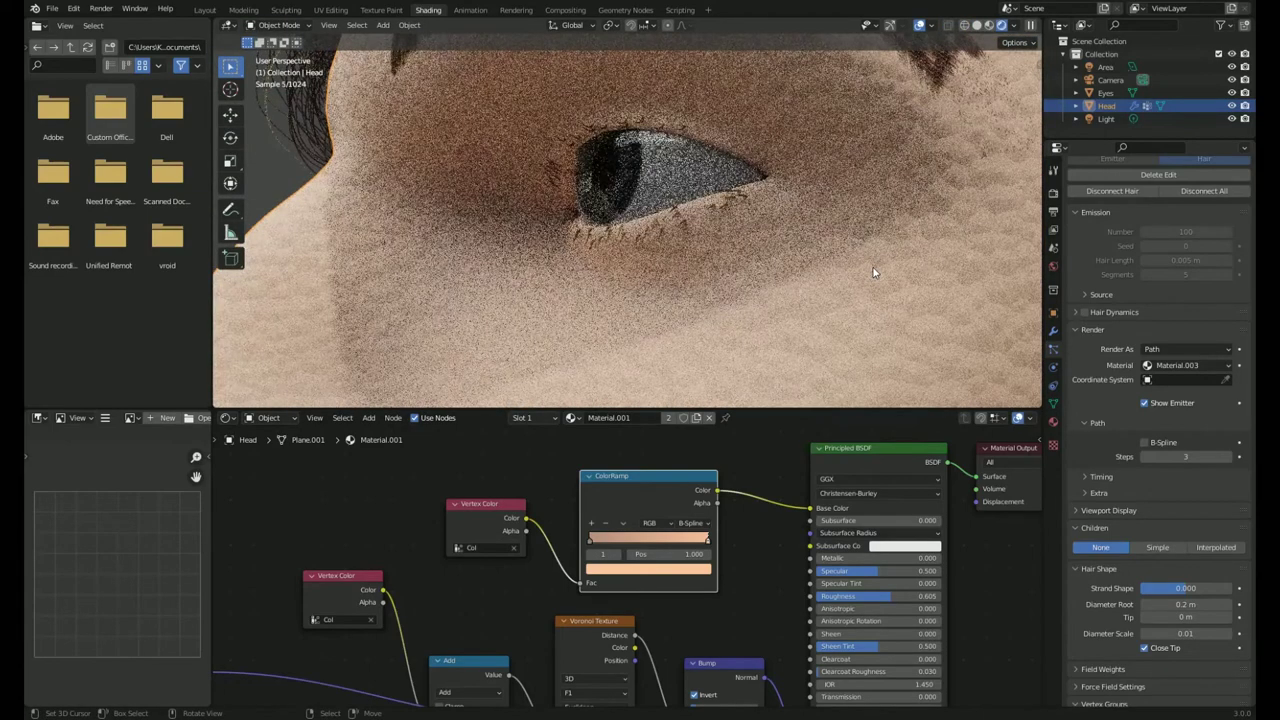
Confirm the edited Add node value and select the Area light.
scroll(440, 604, up, 2)
key(Return)
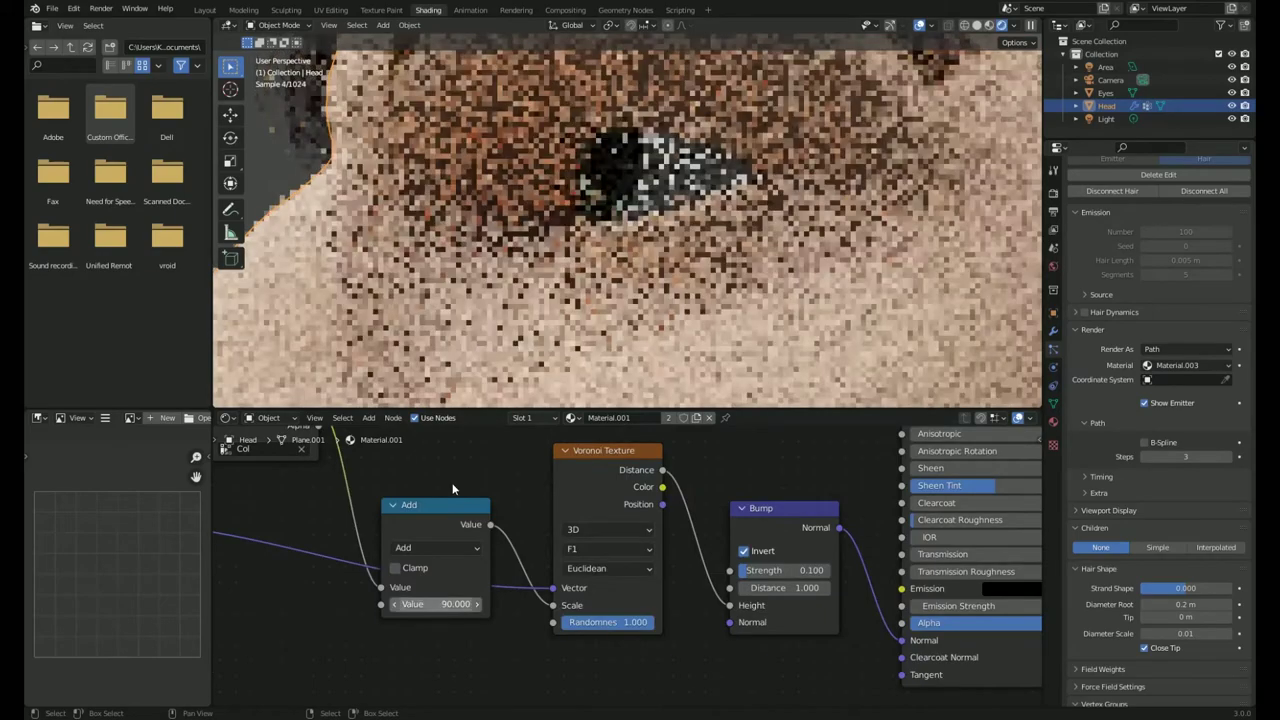
scroll(391, 257, down, 5)
click(391, 257)
middle_drag(600, 250, 481, 152)
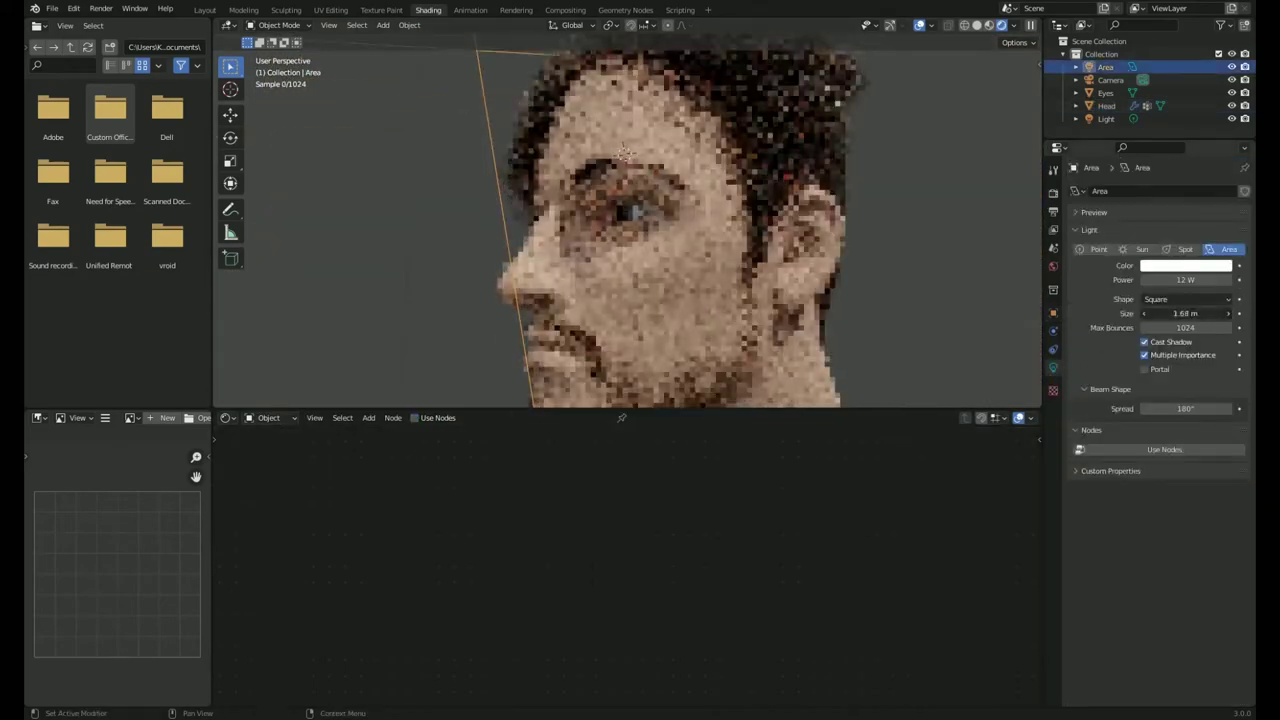
scroll(481, 152, down, 4)
Duplicate the area light as Area.001, rotating and moving the copy around the head.
key(shift+d)
key(r)
click(519, 268)
middle_drag(519, 268, 866, 198)
key(g)
click(771, 180)
scroll(771, 180, up, 3)
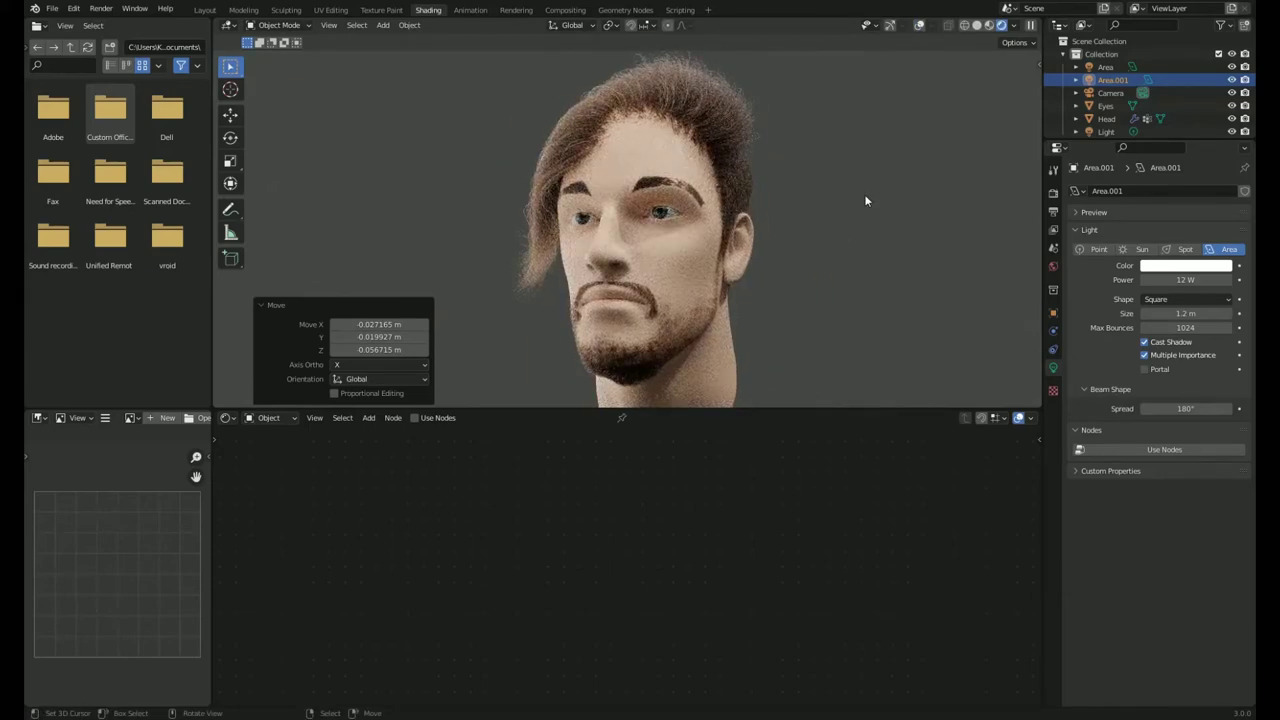
click(740, 235)
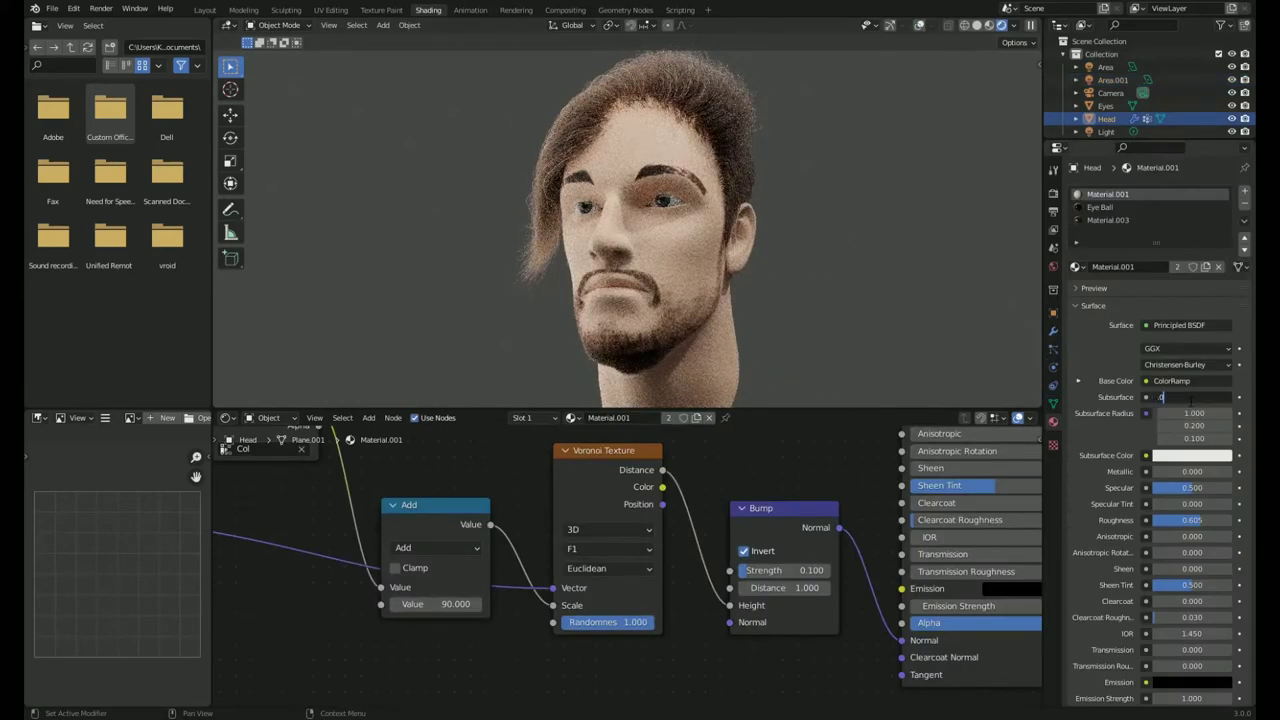
Set the skin subsurface amount to 0.075 and turn viewport overlays back on.
text(.075)
key(Return)
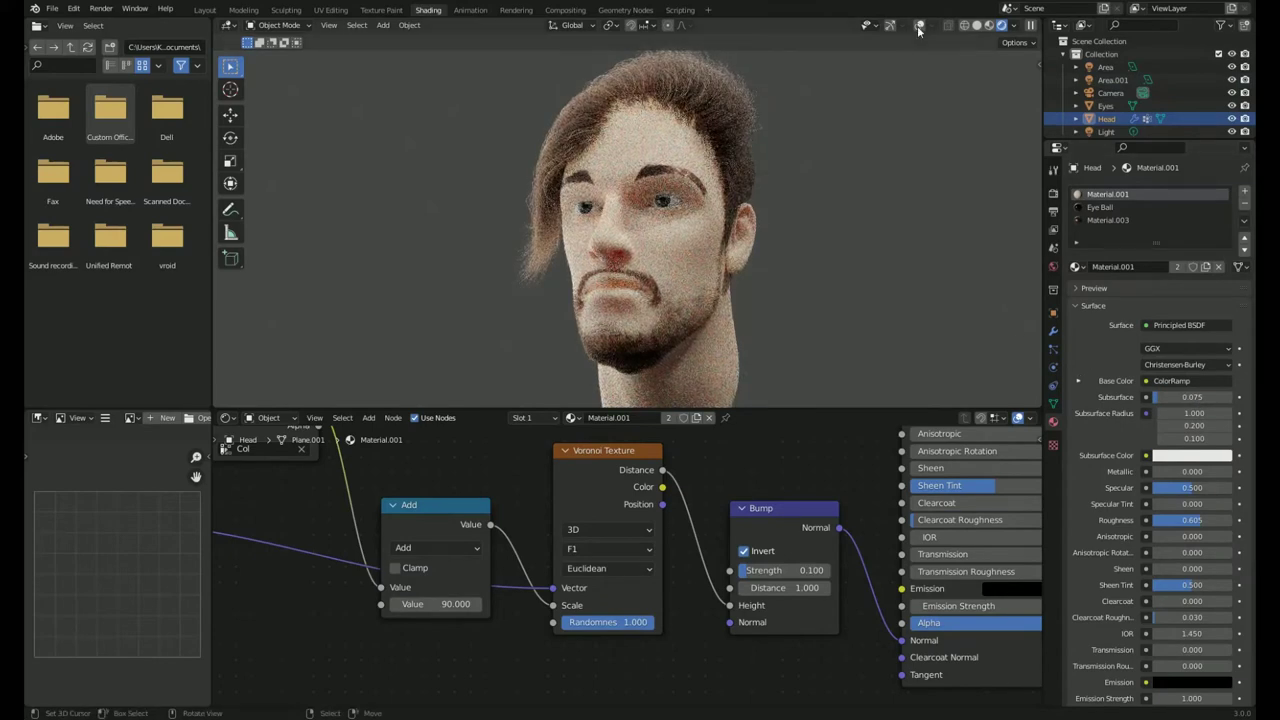
click(919, 25)
click(1053, 192)
Enable viewport denoising with OptiX and passes None, starting from 15 samples.
text(15)
key(Return)
click(1093, 316)
click(1085, 316)
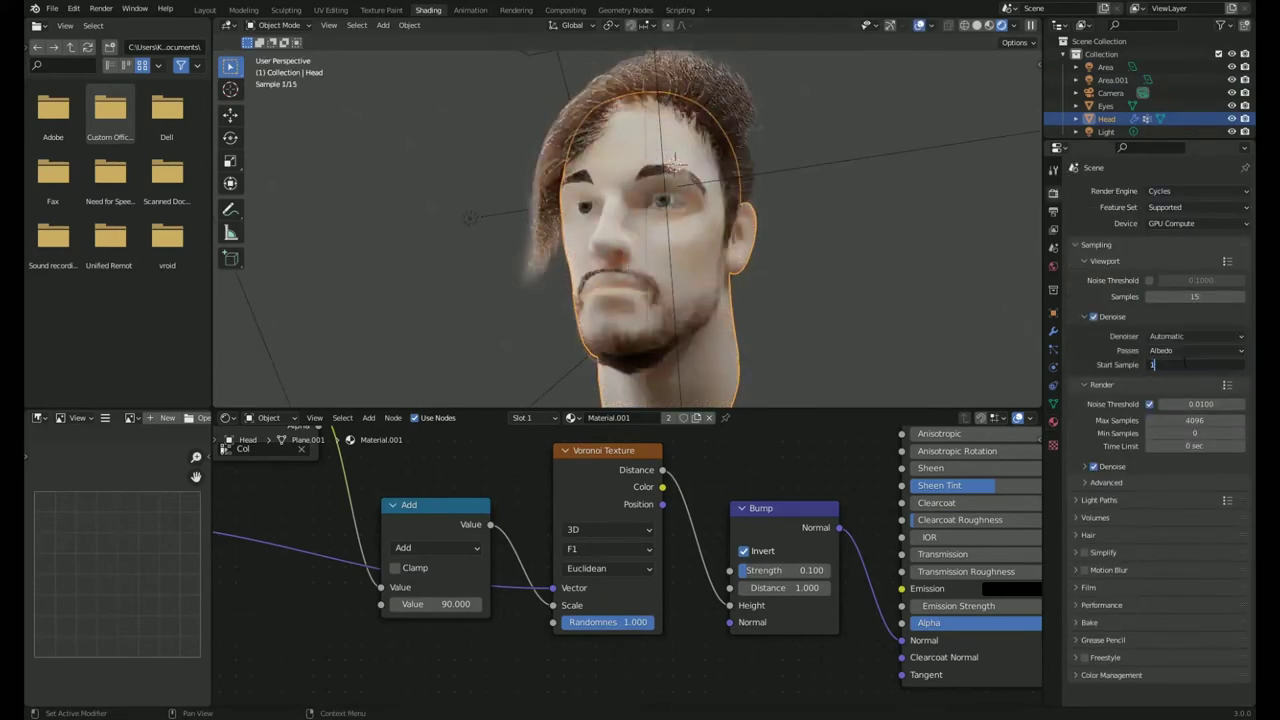
text(5)
click(1190, 350)
click(1117, 365)
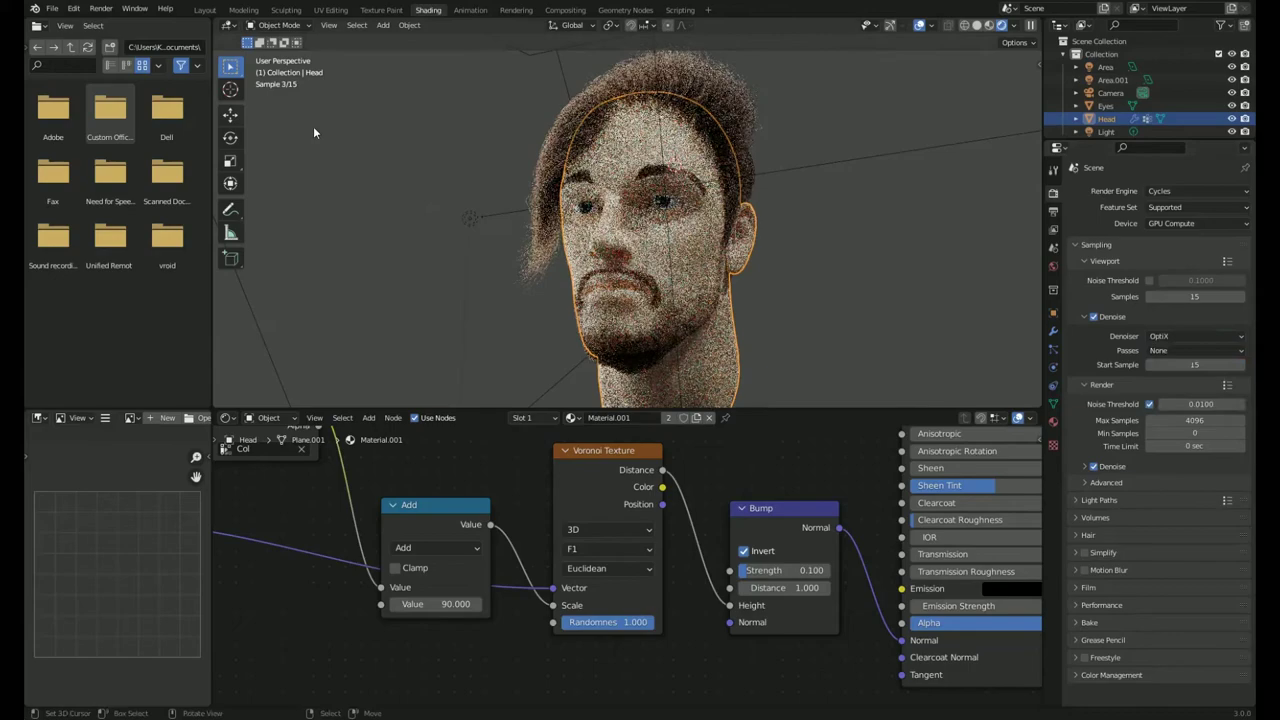
click(1195, 336)
click(1180, 380)
Raise the viewport samples and the denoise start sample to 32.
middle_drag(813, 383, 900, 330)
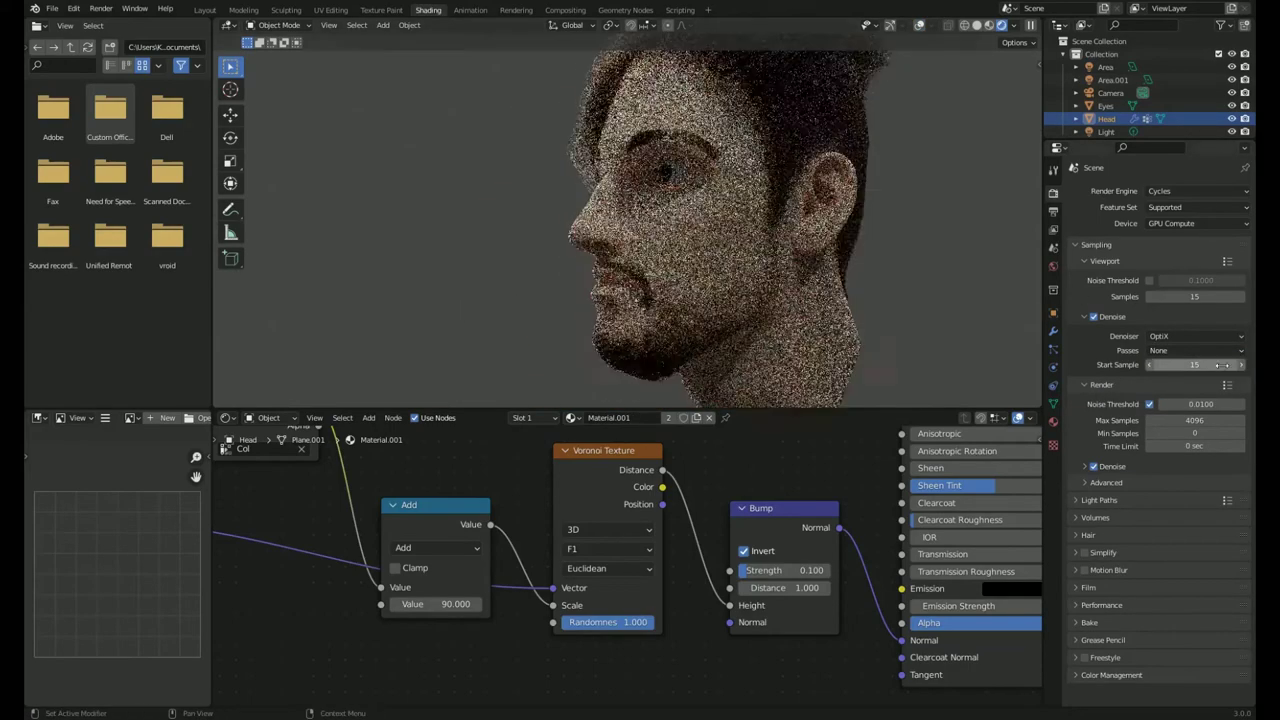
drag(1195, 296, 1230, 296)
drag(1195, 364, 1230, 364)
click(921, 25)
click(921, 25)
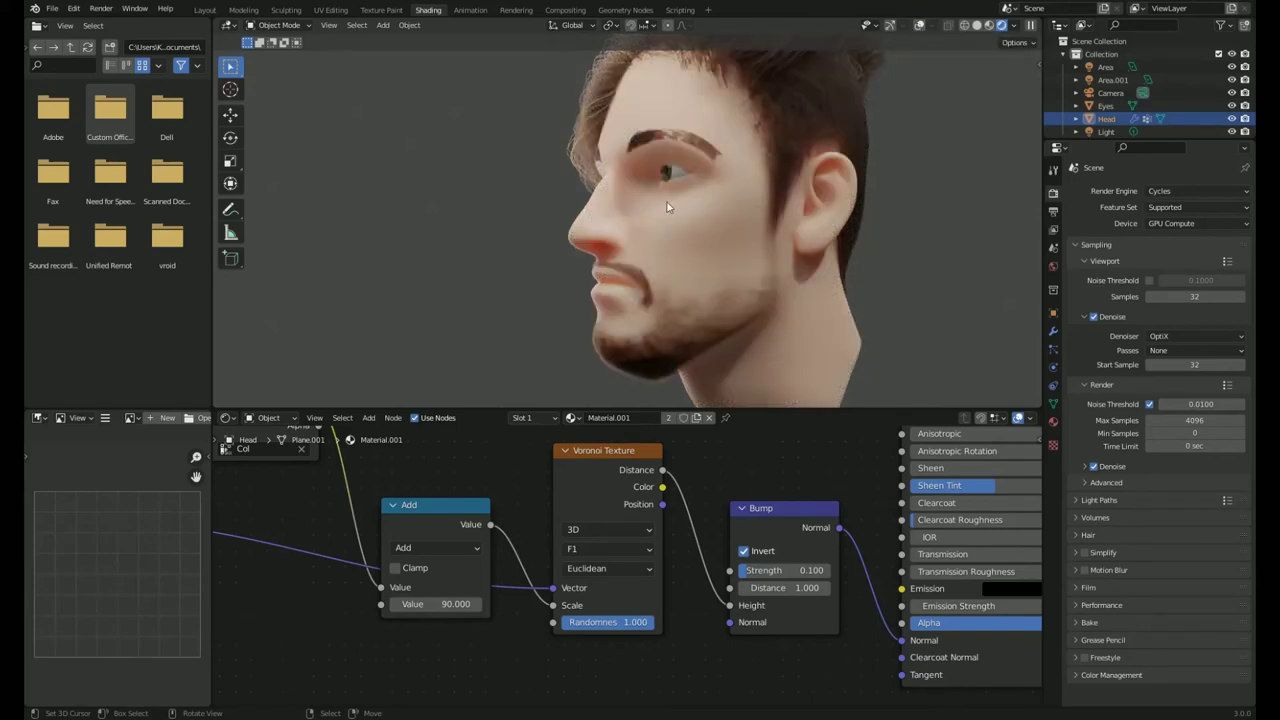
Move the skin ColorRamp stop to 0.236.
middle_drag(690, 450, 972, 604)
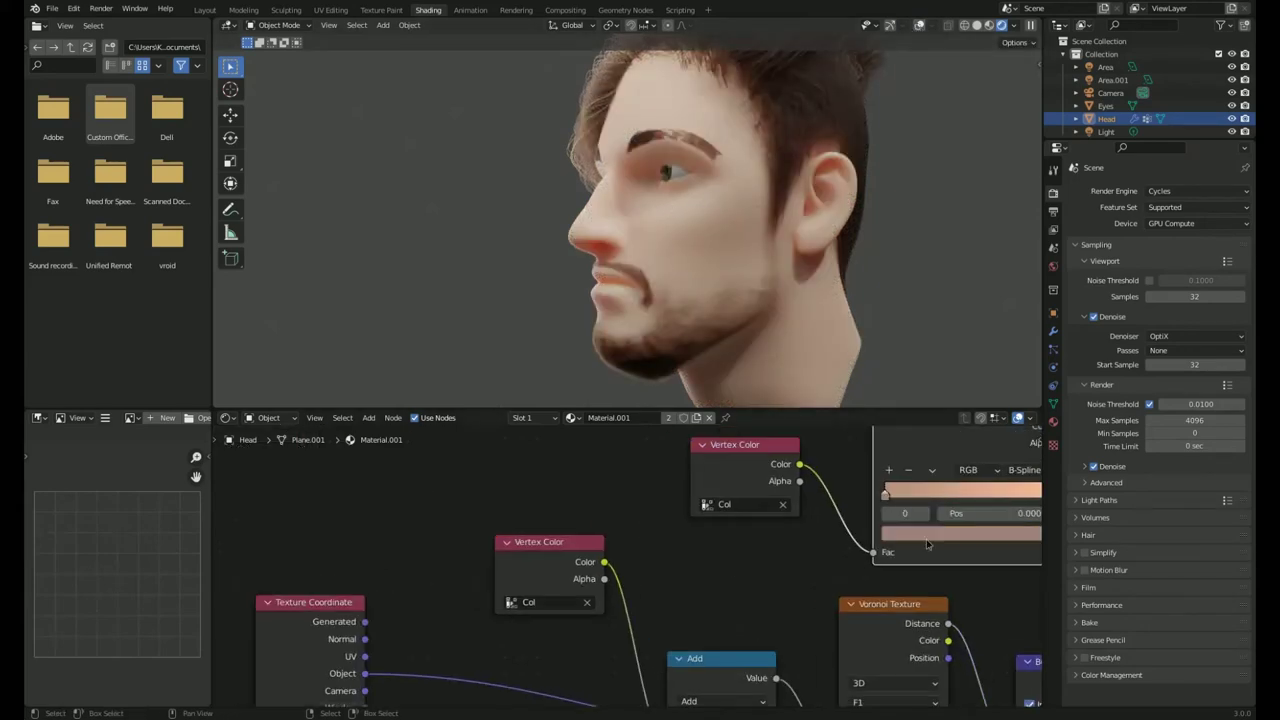
click(960, 533)
middle_drag(700, 250, 735, 357)
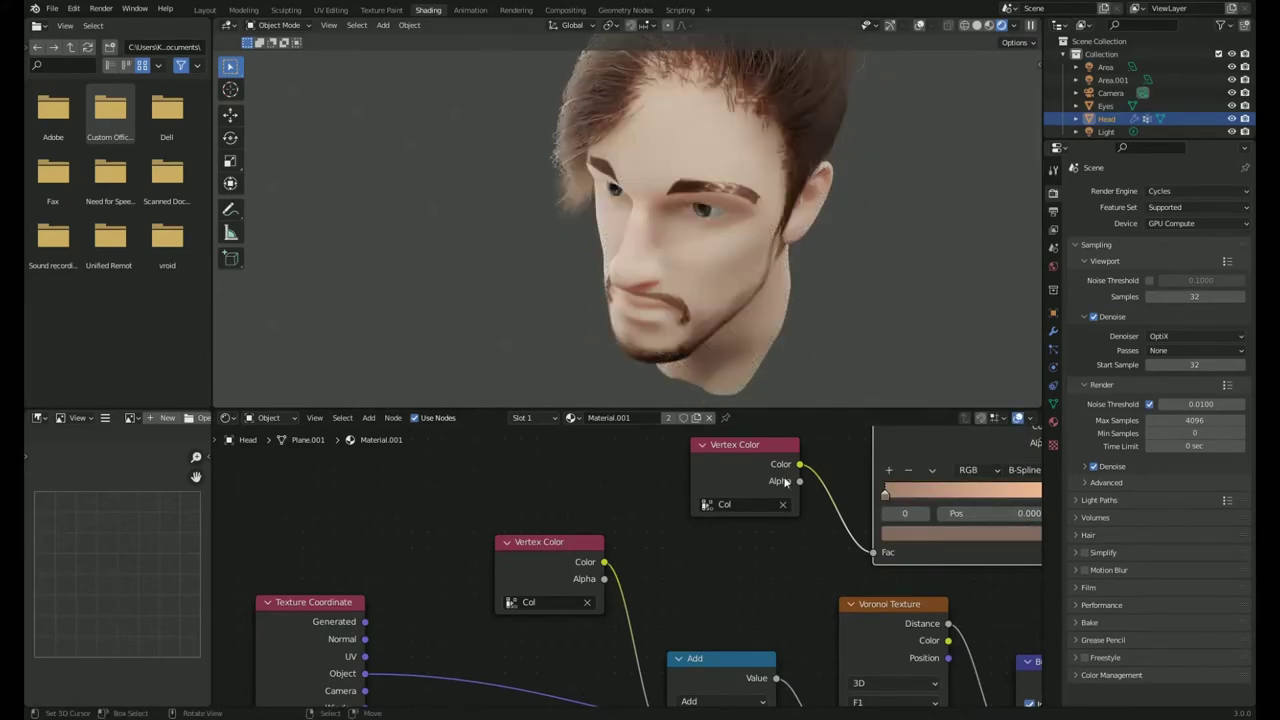
middle_drag(596, 347, 560, 350)
middle_drag(933, 600, 757, 607)
drag(710, 499, 750, 503)
Nudge the skin ramp stop to 0.191 and walk the camera view to a new angle.
middle_drag(750, 503, 466, 600)
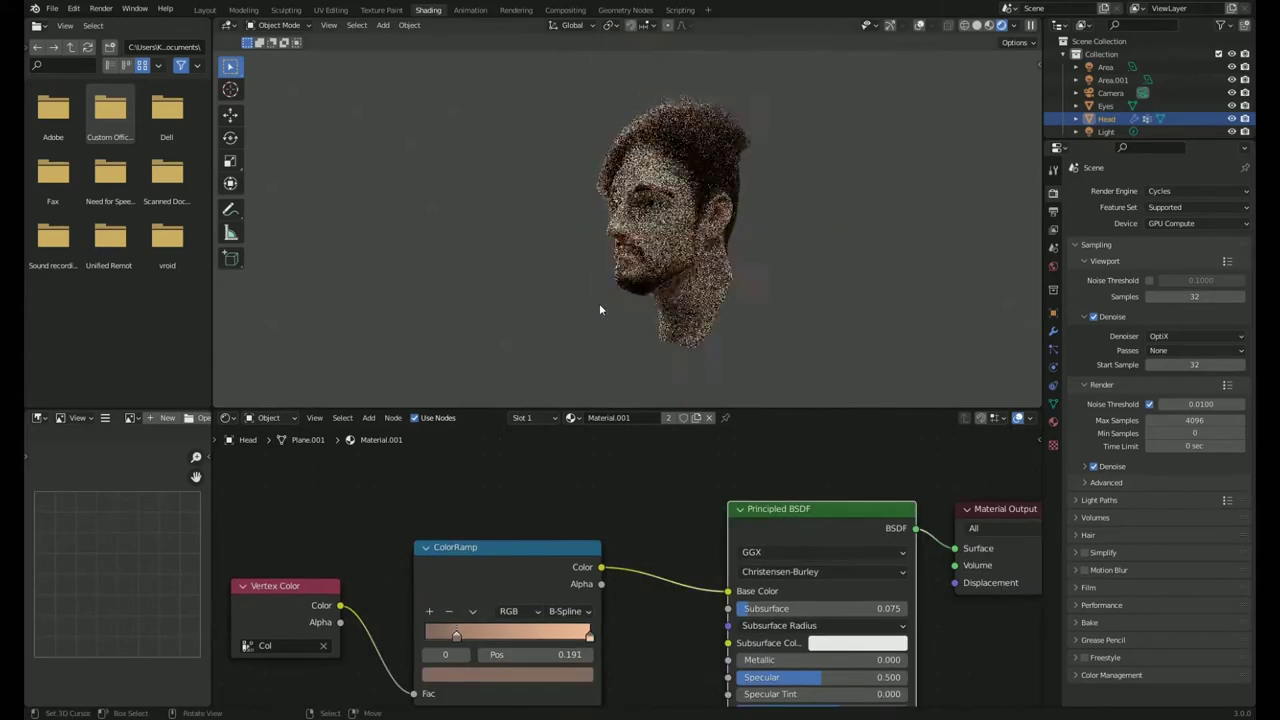
key(KP_0)
key(shift+grave)
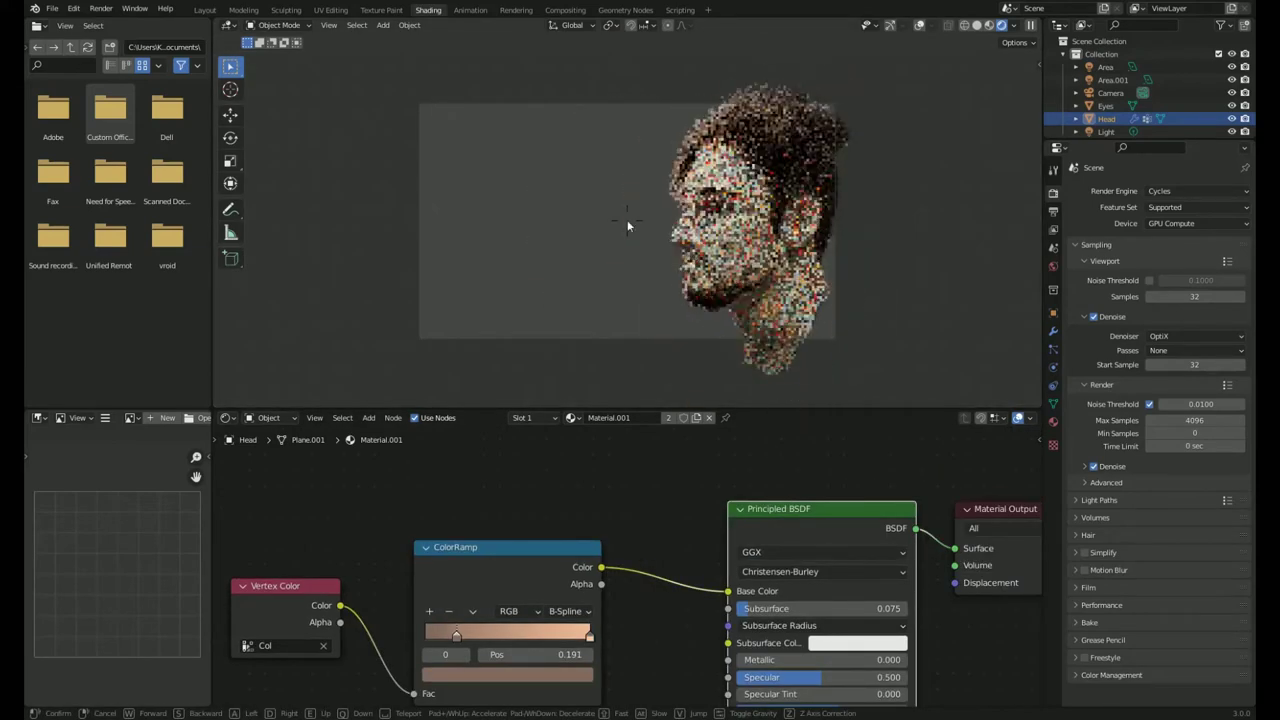
click(627, 222)
Render hair as 3D Curves, keep Film Transparent off, and select the Eyes object.
click(1180, 535)
click(1196, 554)
click(1190, 590)
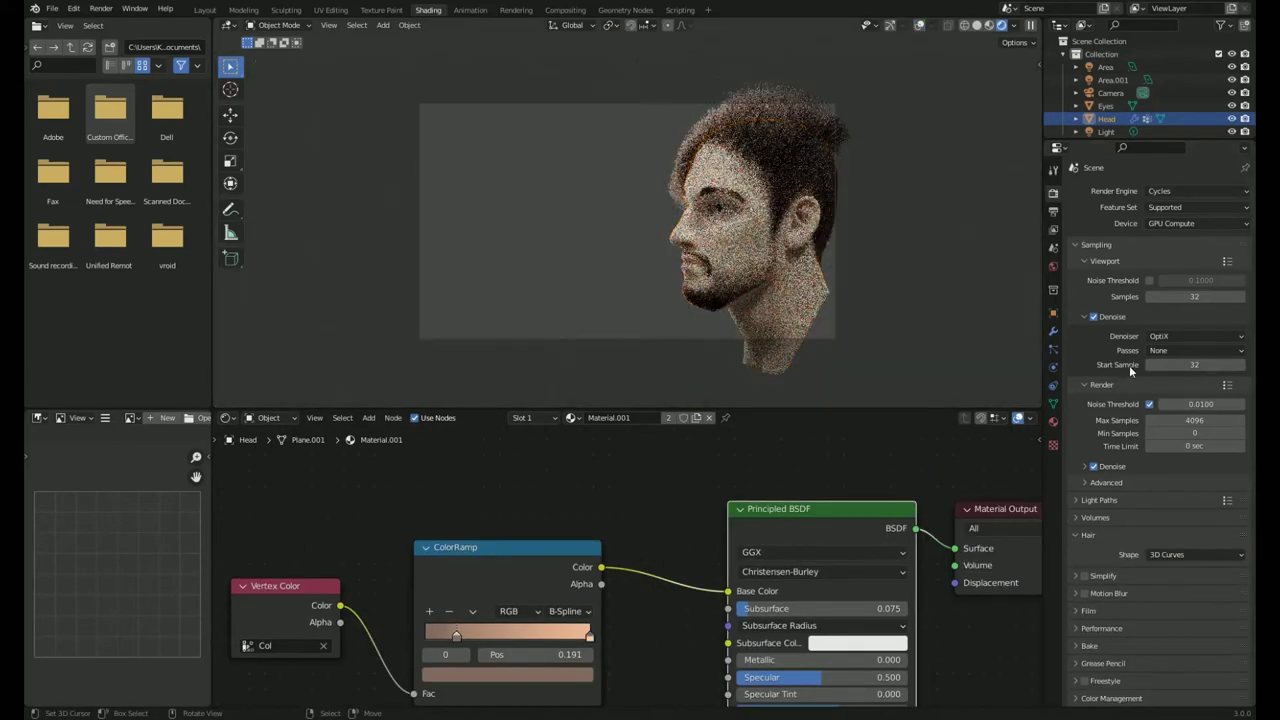
scroll(1144, 684, down, 2)
click(1093, 652)
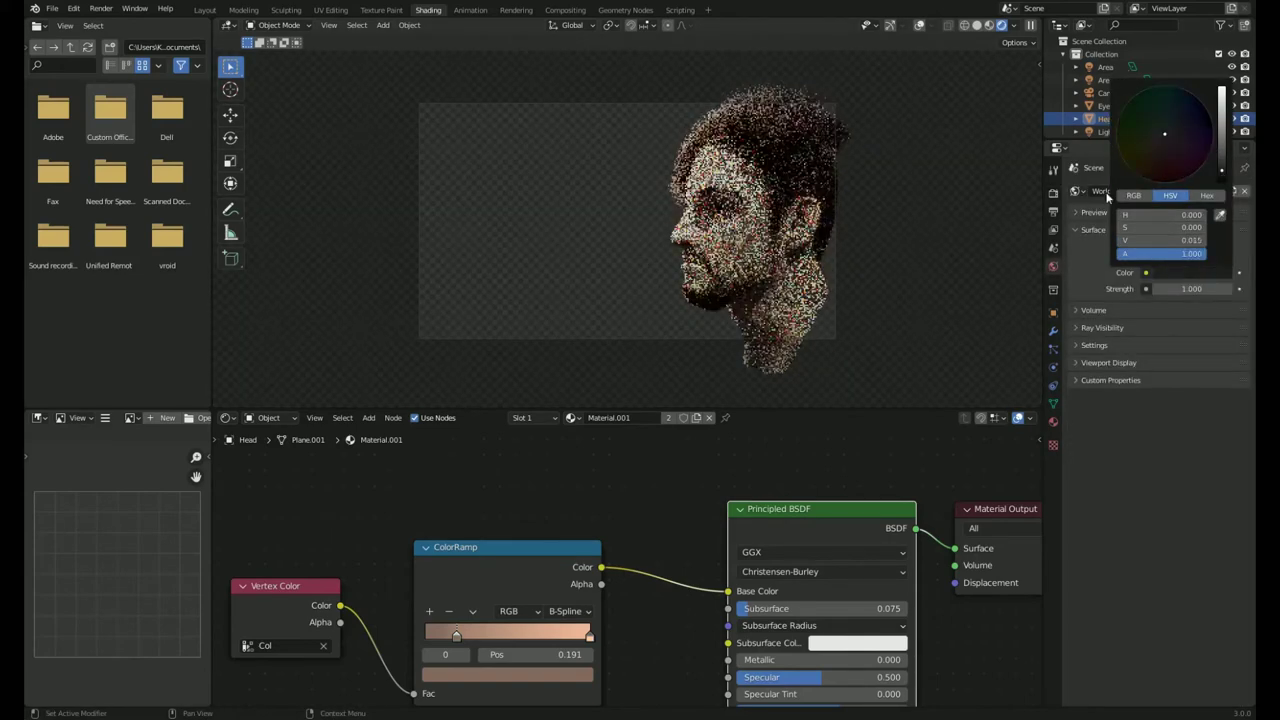
scroll(1107, 632, up, 2)
click(1093, 704)
click(1053, 212)
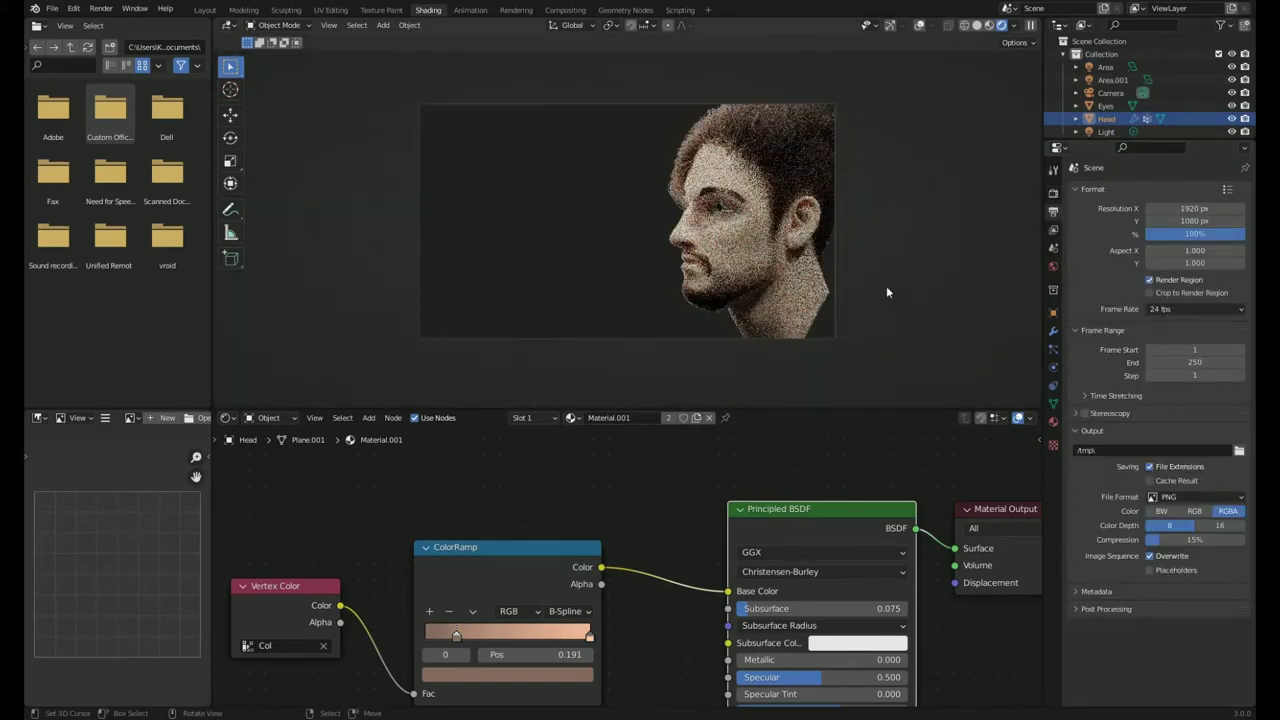
click(717, 205)
Inspect the Eye Ball material nodes, then walk the view to a more frontal angle of the head.
click(1053, 421)
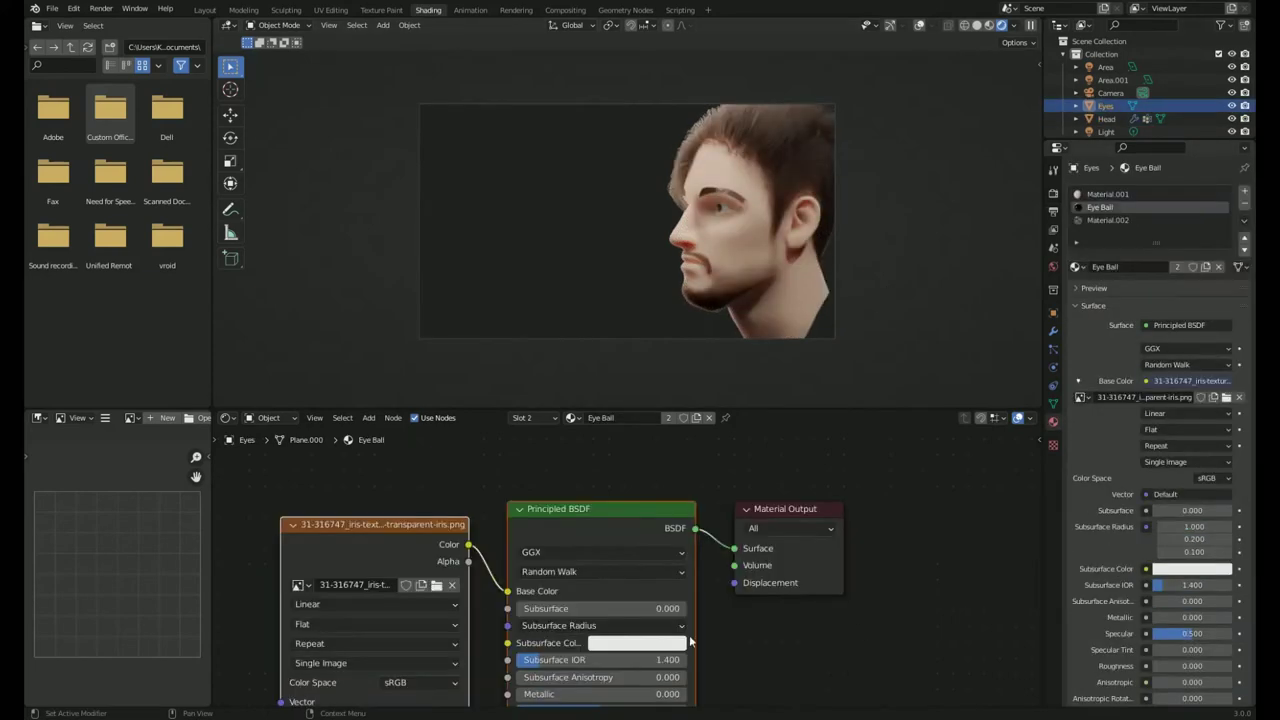
middle_drag(689, 635, 847, 579)
key(shift+grave)
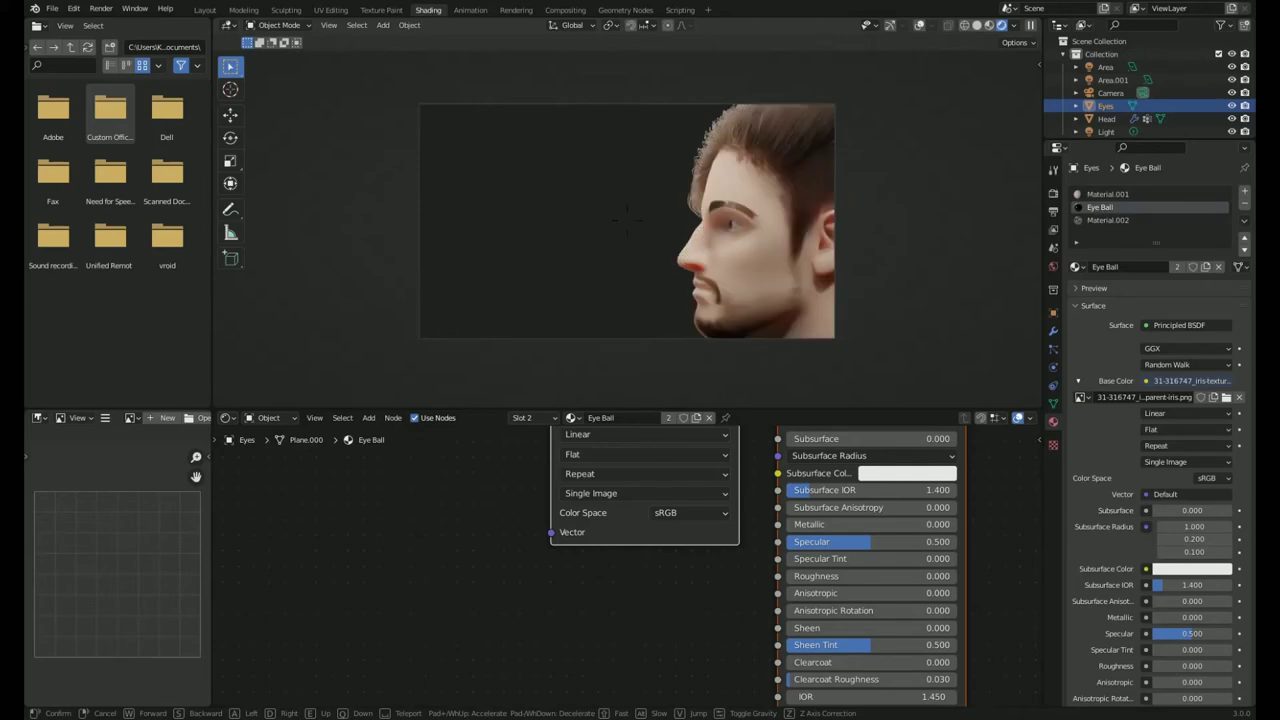
click(628, 226)
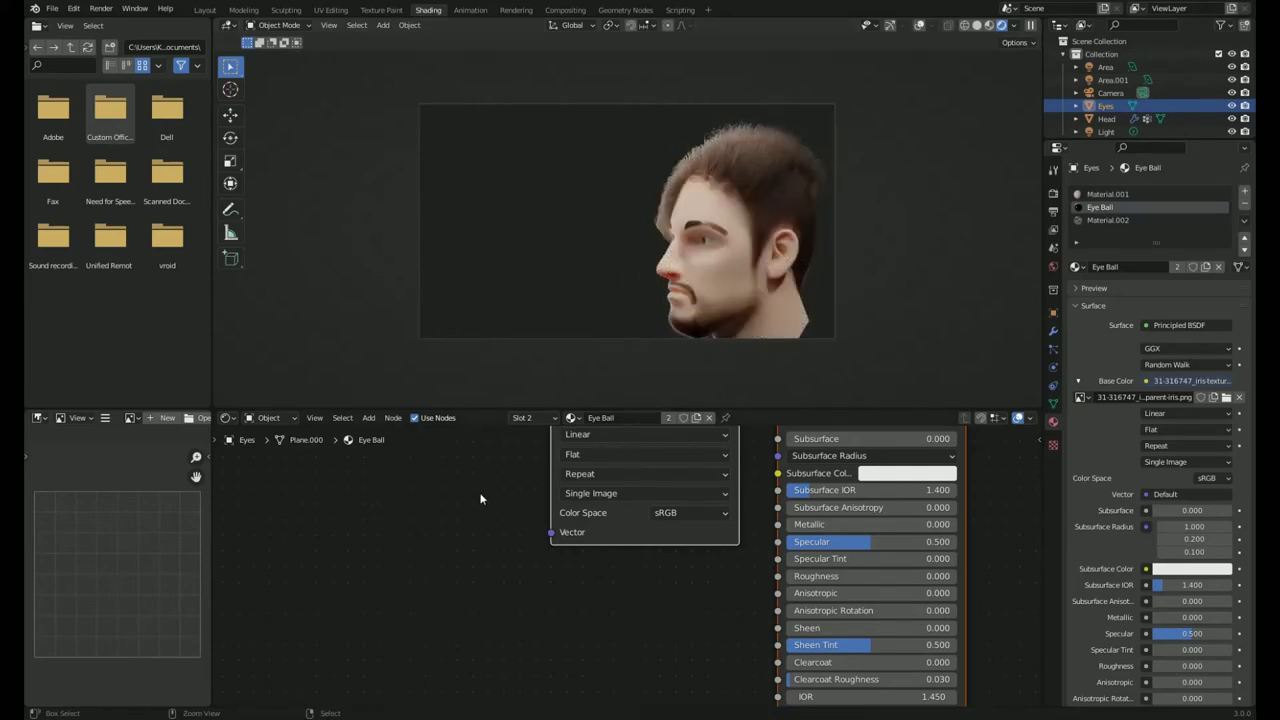
Switch to solid shading, set 1024 render samples without noise threshold, denoise with OptiX, and render.
click(977, 25)
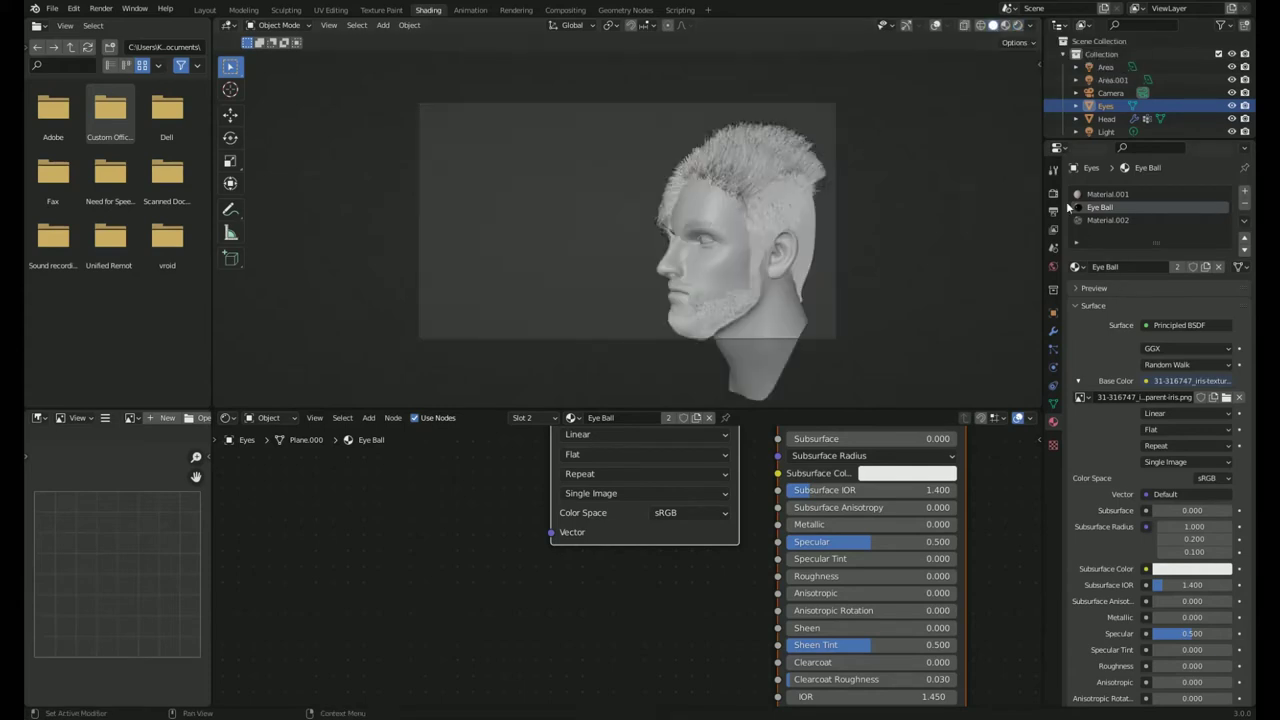
click(1053, 192)
double_click(1200, 420)
click(1149, 404)
click(1085, 466)
click(1195, 487)
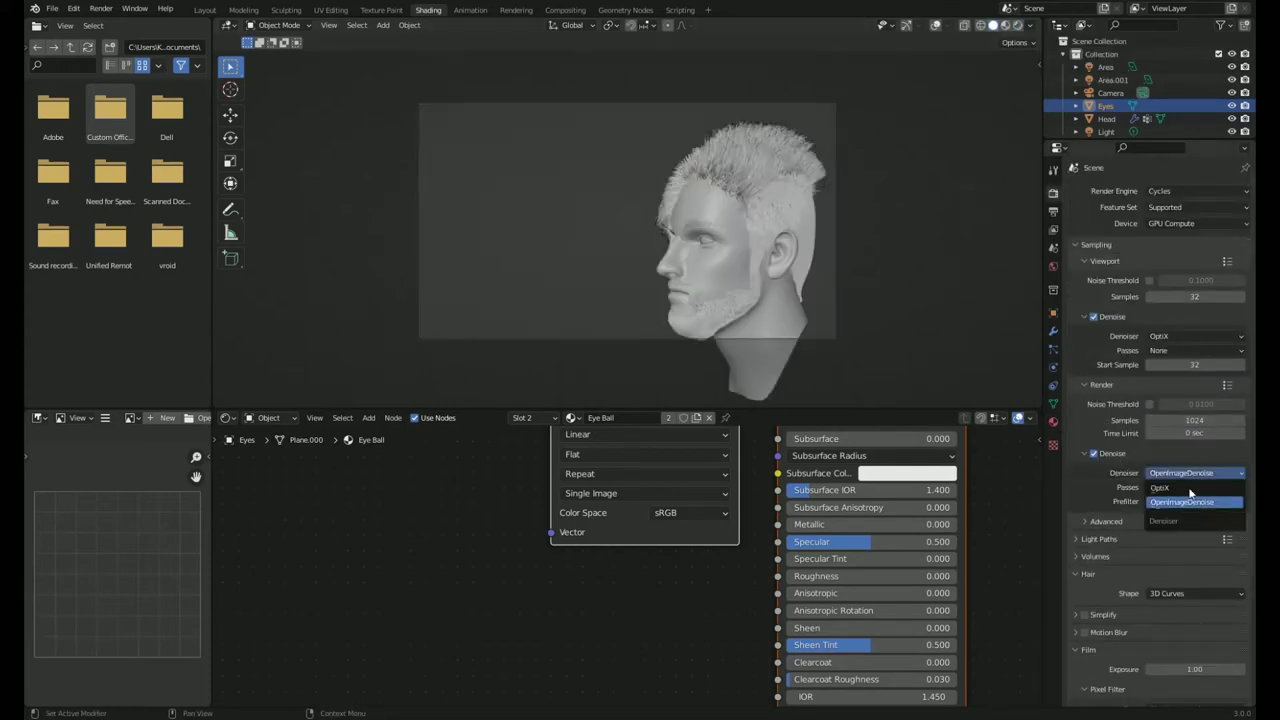
click(1195, 503)
key(F12)
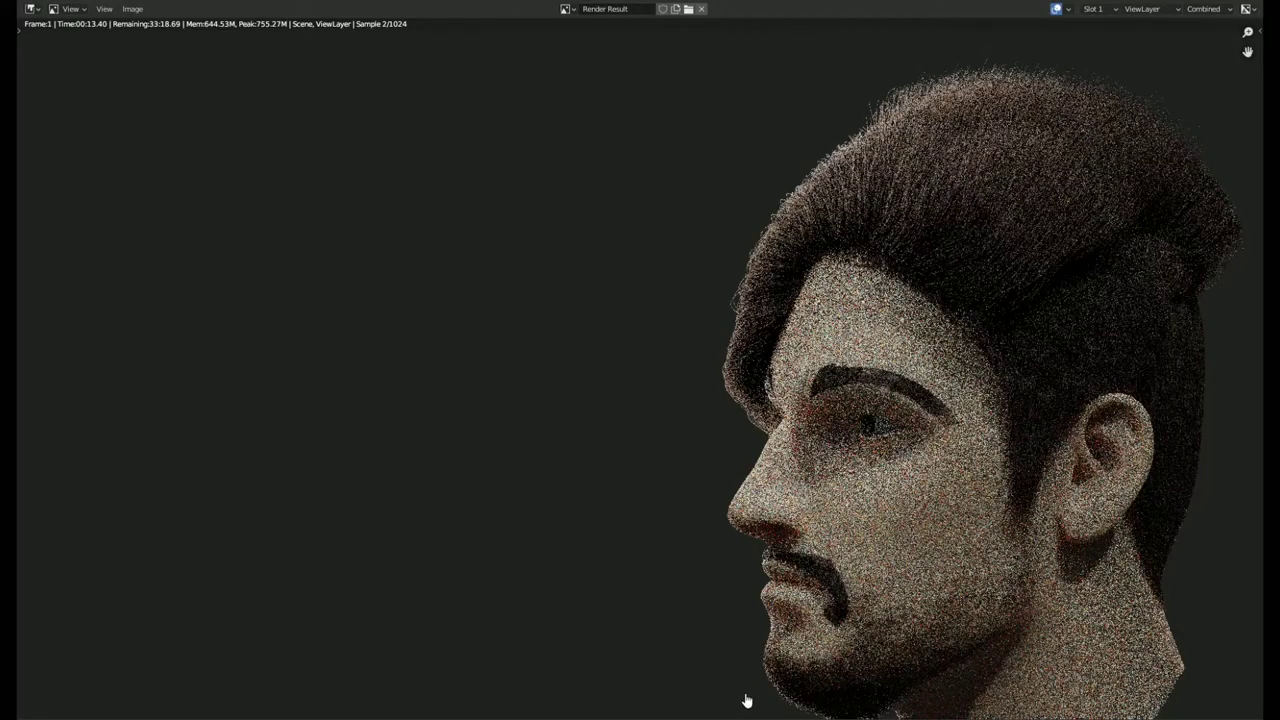
Close the render, show the Head's hair particle settings, re-render the head, then return to Layout.
key(Escape)
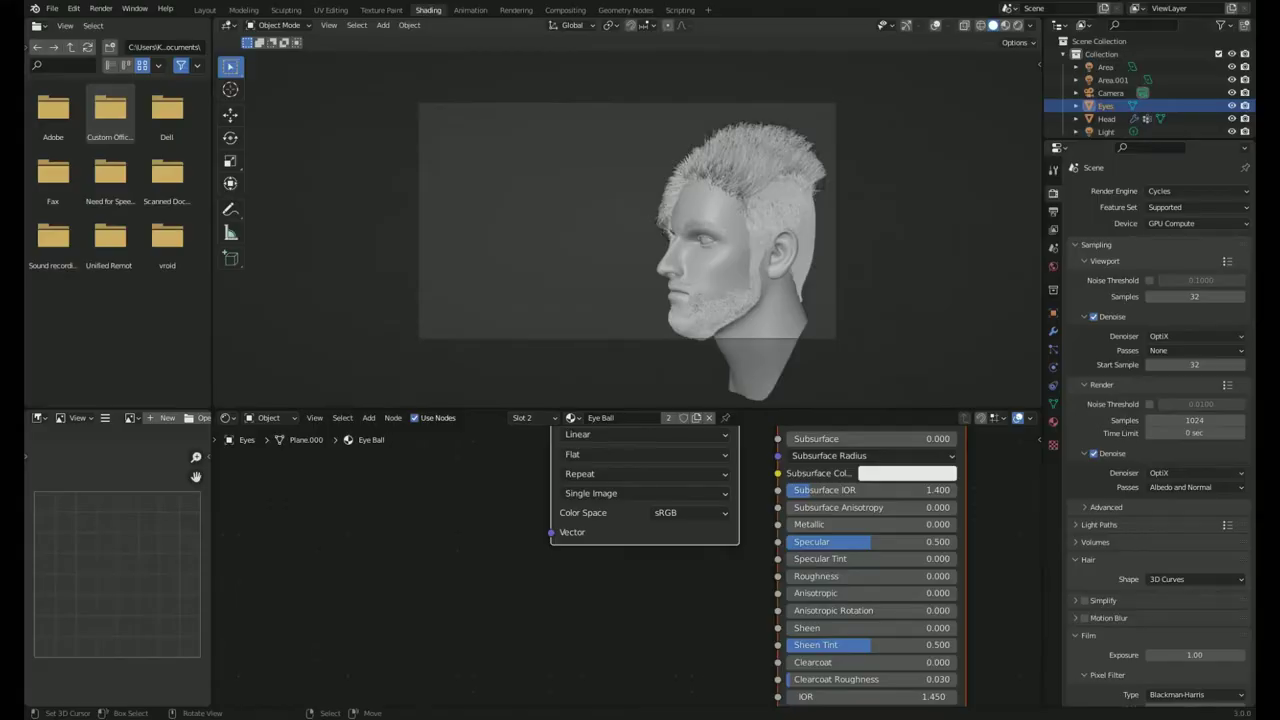
click(1052, 338)
click(1106, 118)
scroll(1134, 245, down, 5)
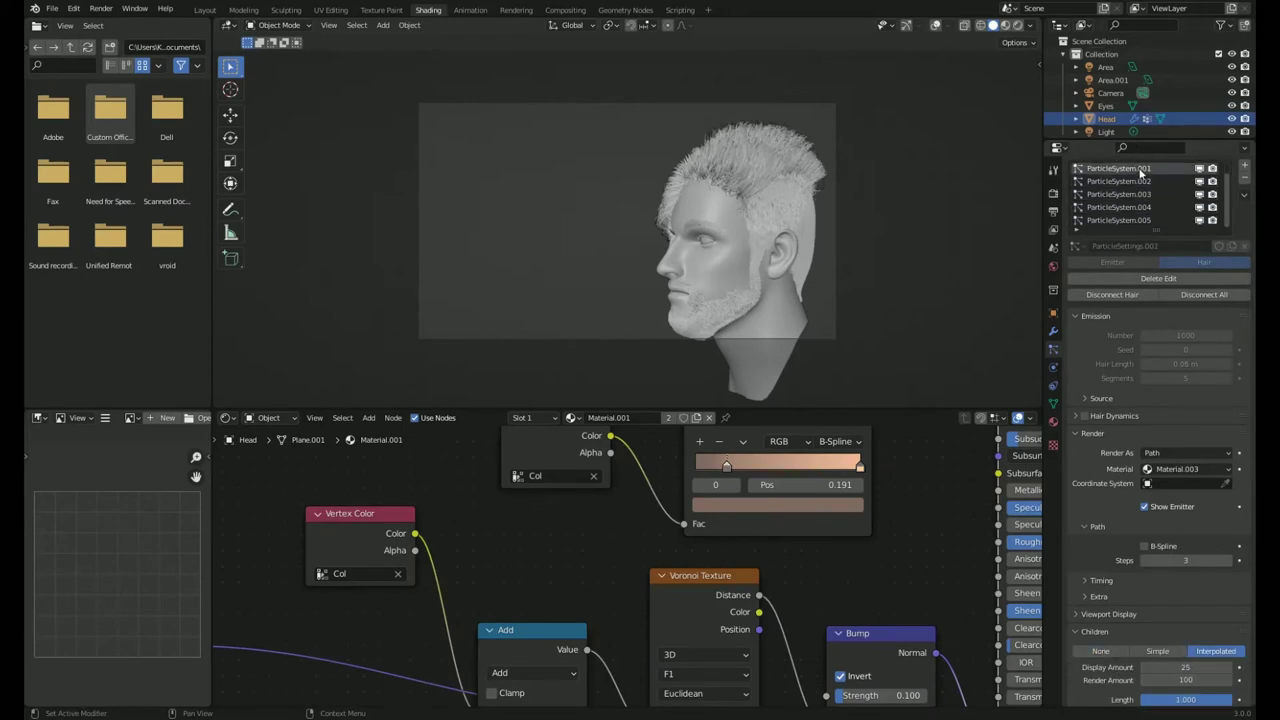
key(F12)
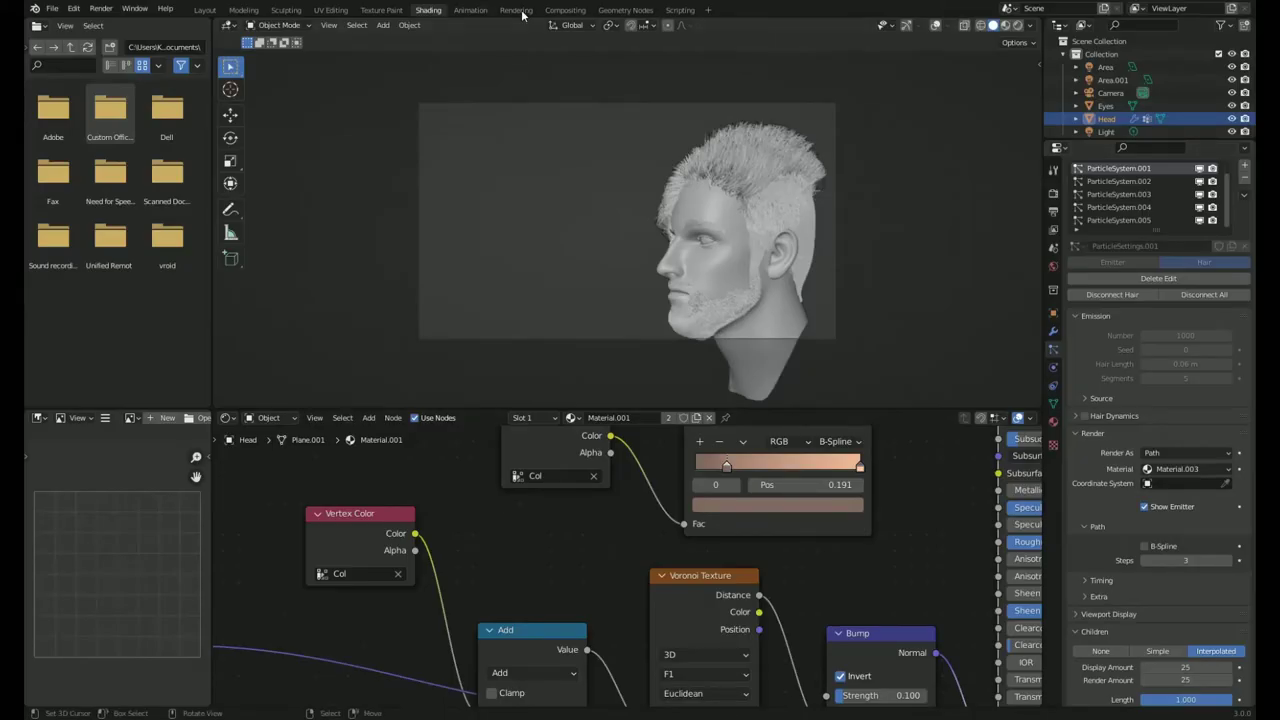
click(516, 10)
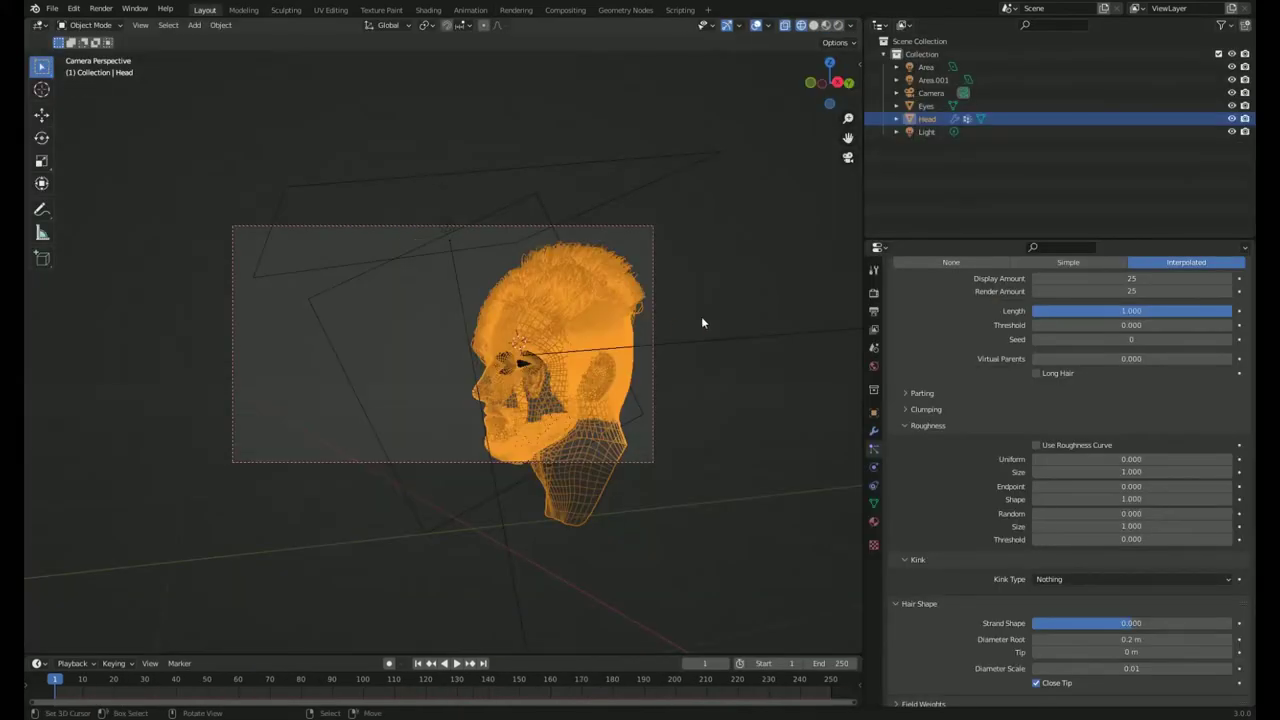
Review the hair particle settings while previewing the head in rendered shading, then return to solid.
scroll(1100, 450, down, 5)
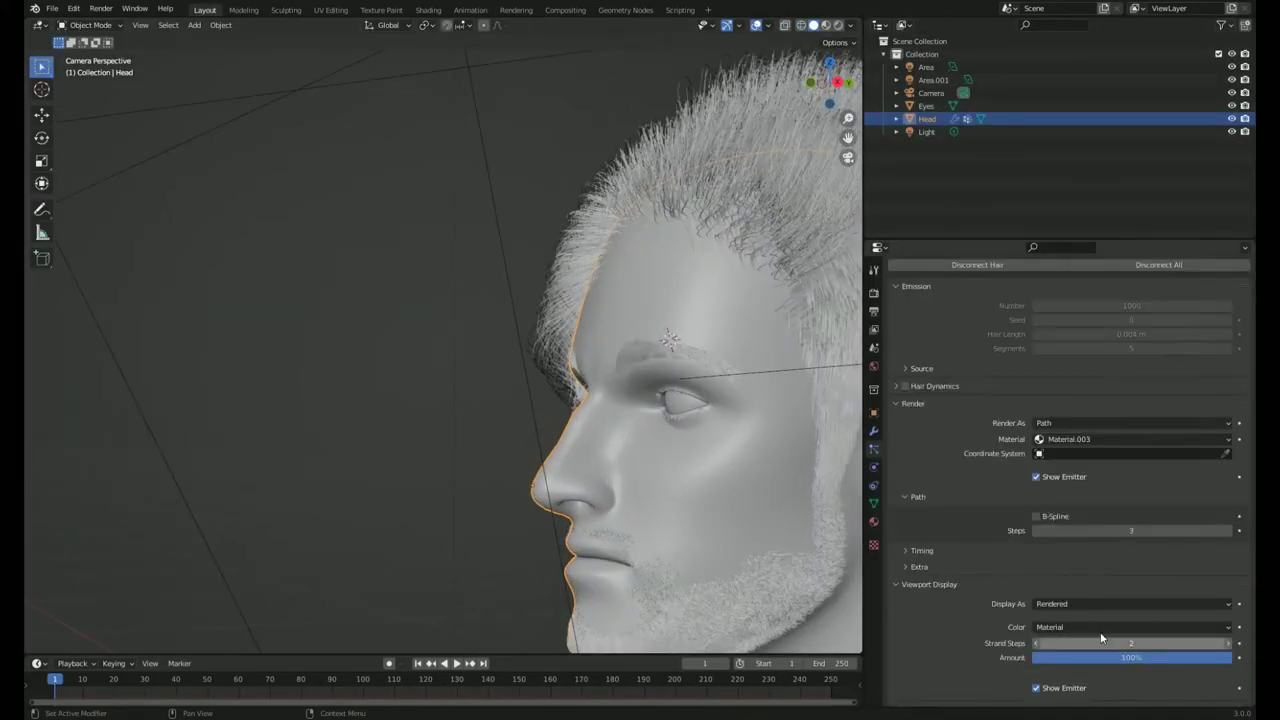
scroll(1100, 450, down, 3)
key(z)
click(620, 382)
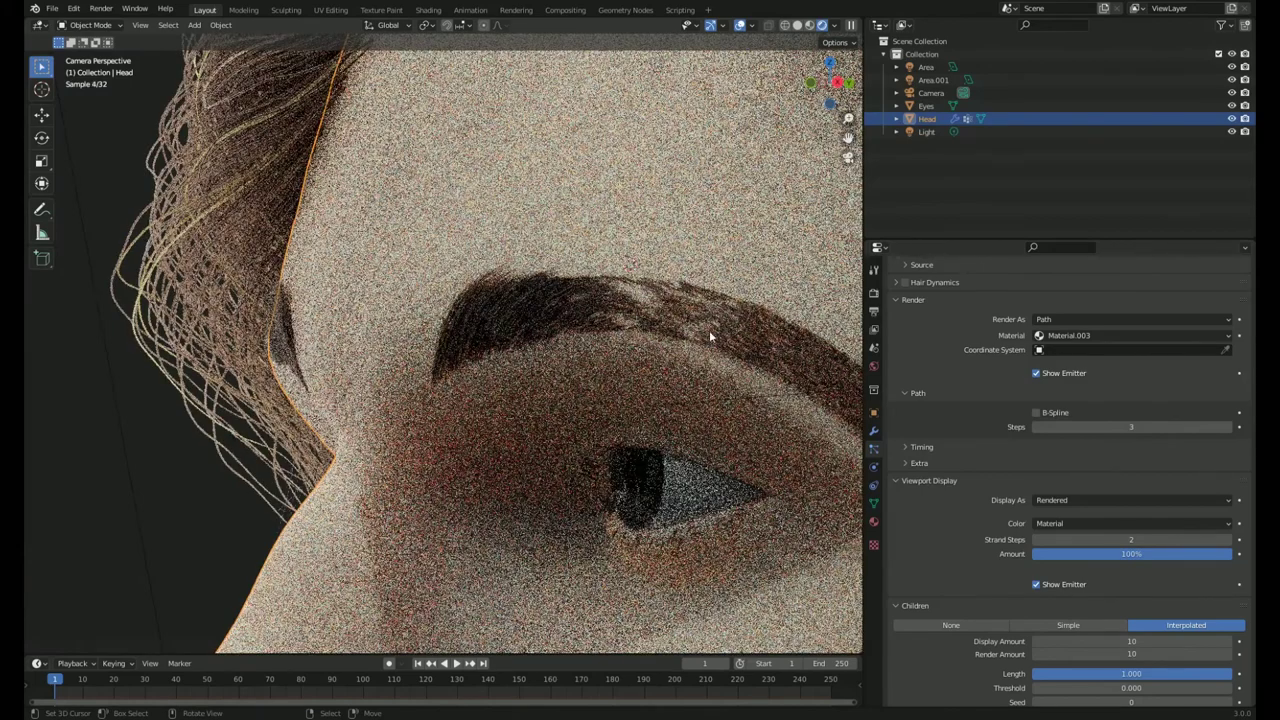
scroll(706, 327, down, 8)
key(z)
click(790, 327)
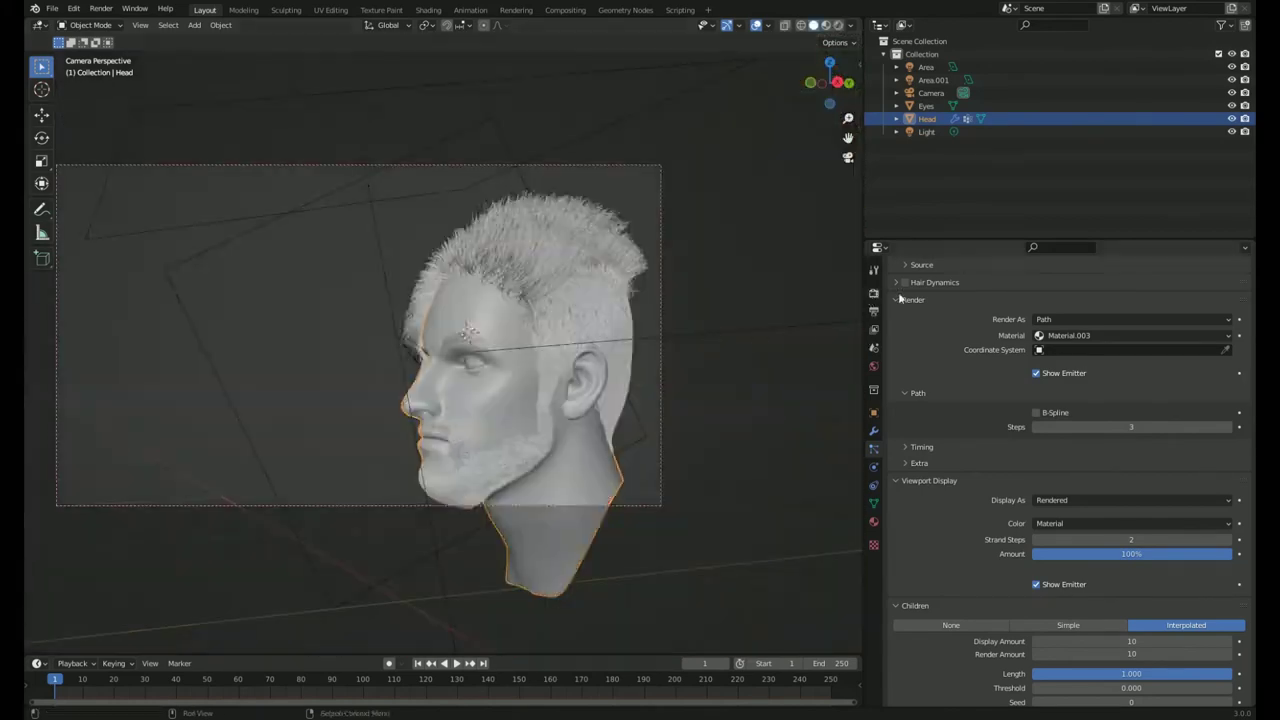
Set final render samples to 100 and save the project as full.blend.
click(873, 292)
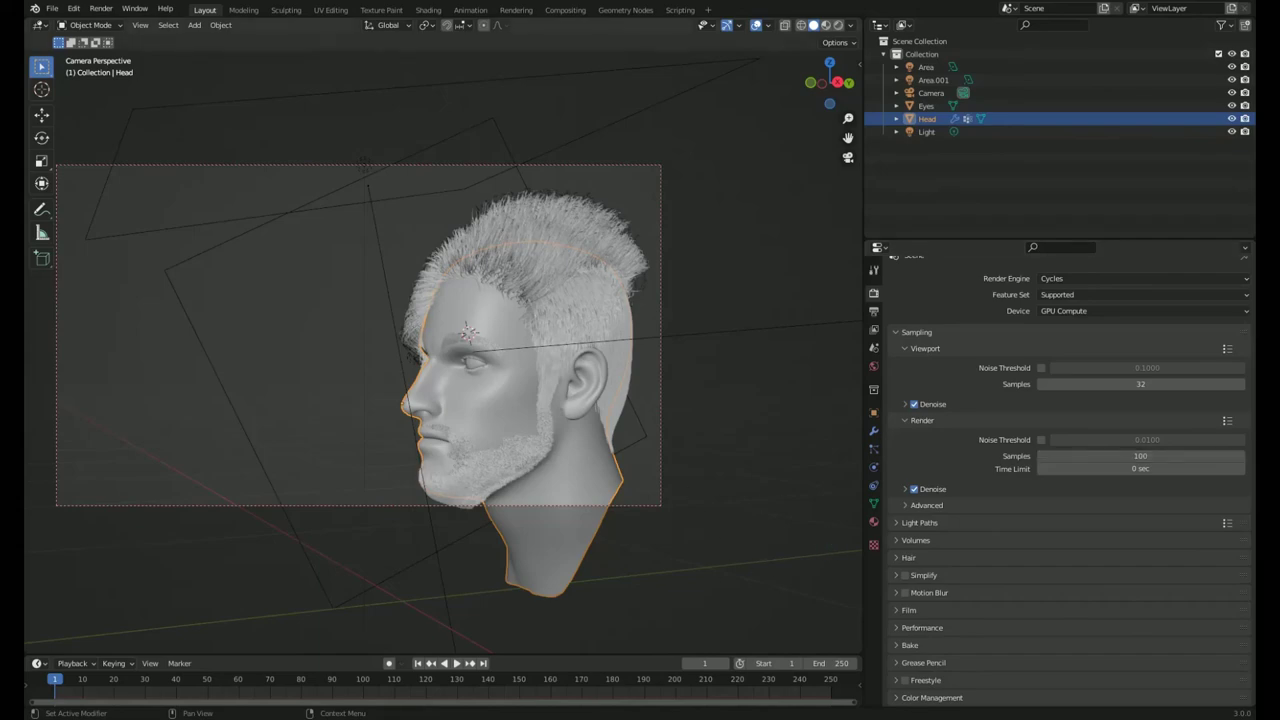
key(ctrl+s)
middle_drag(829, 547, 641, 487)
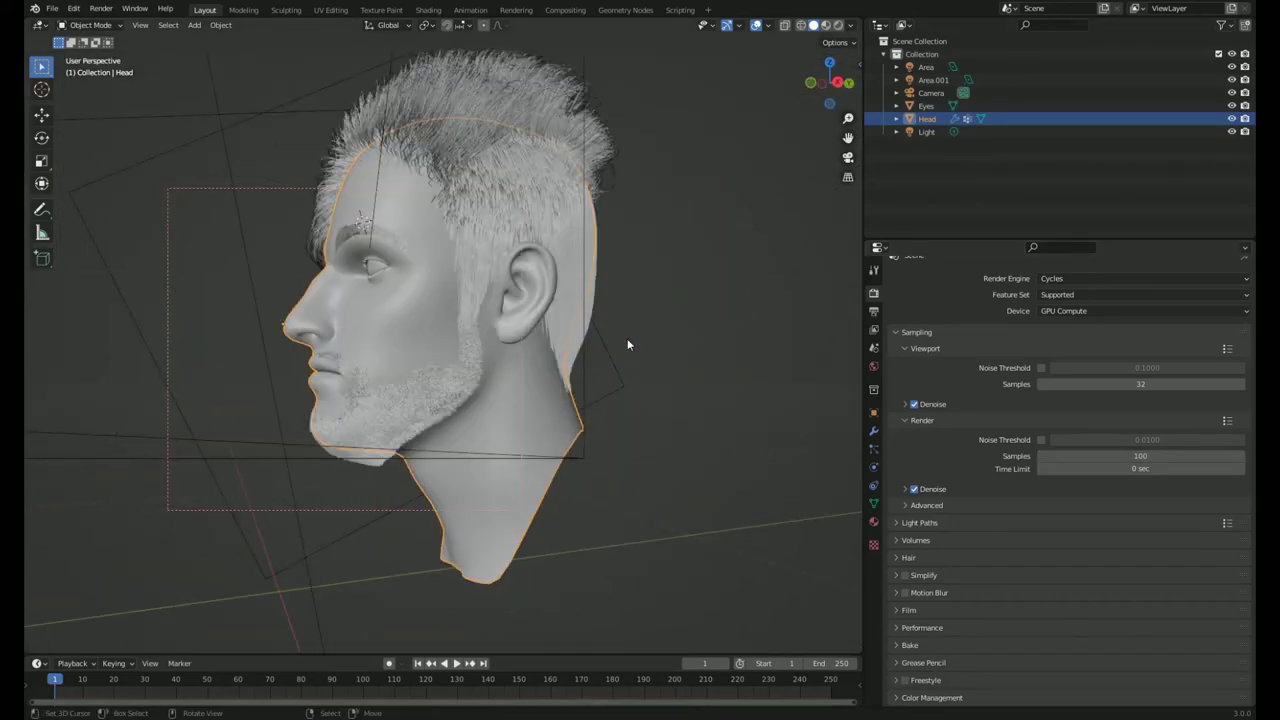